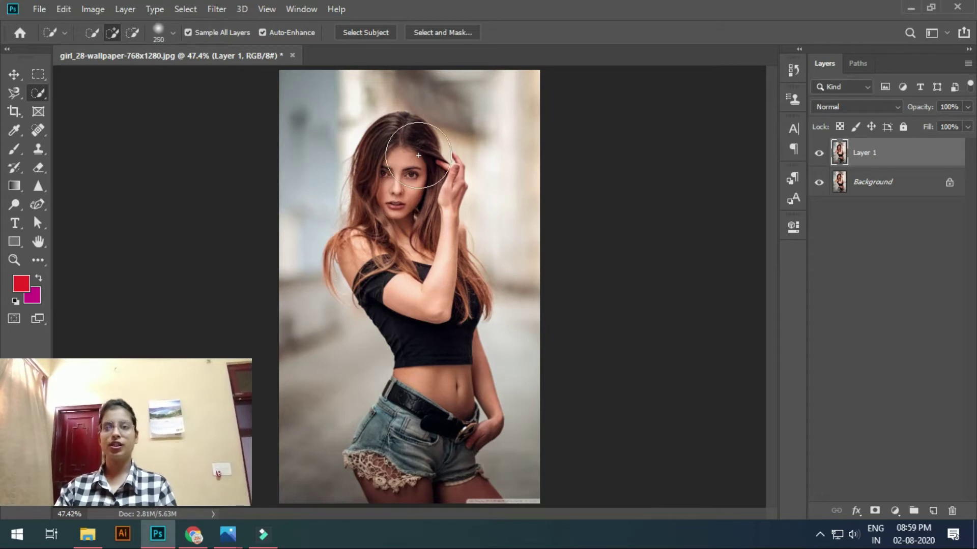
Step: Quick-select the woman from her head down through her torso and shorts with a 125 px brush
key(bracketleft)
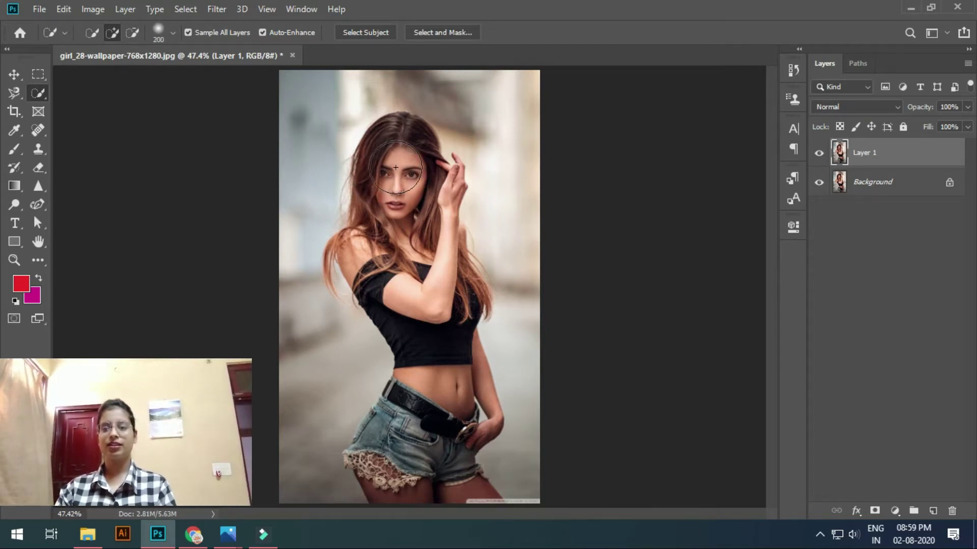
key(bracketleft)
key(bracketleft)
key(bracketleft)
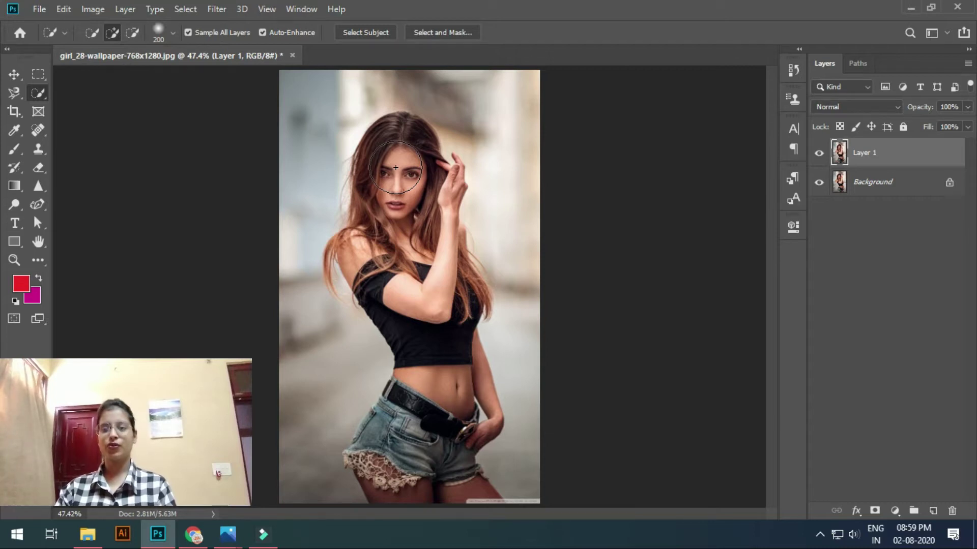
drag(398, 148, 399, 156)
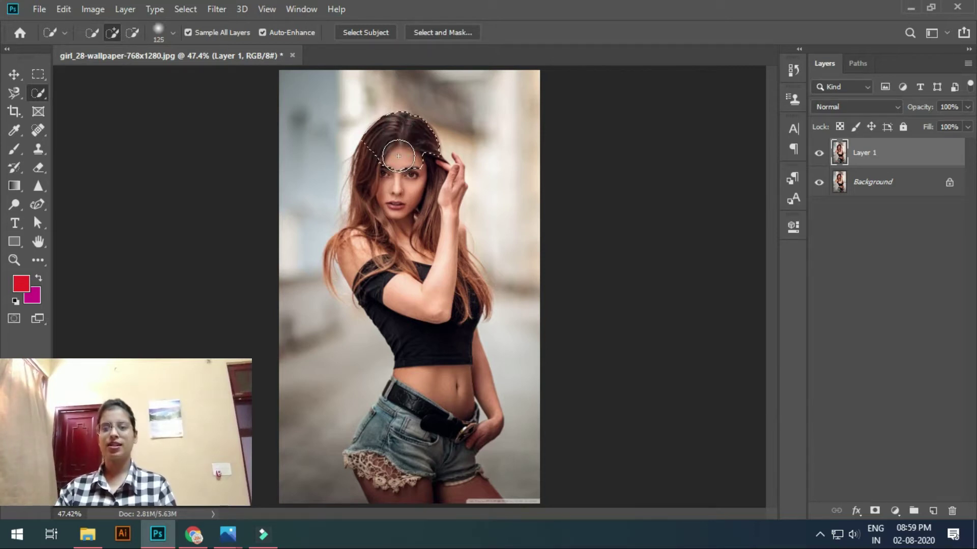
mouse_move(401, 211)
mouse_down()
mouse_move(428, 313)
mouse_move(432, 379)
mouse_move(409, 469)
mouse_move(422, 502)
mouse_move(462, 502)
mouse_up()
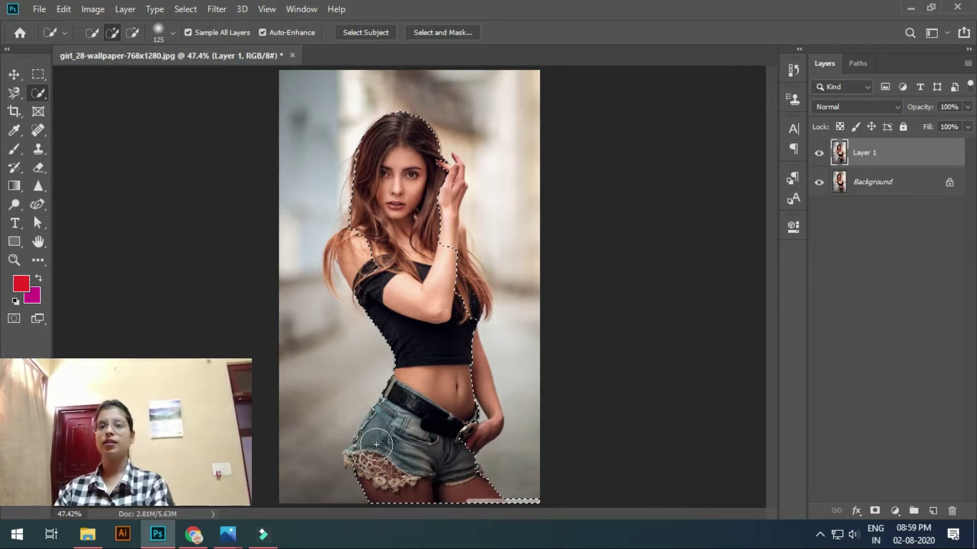
Step: Add the bare shoulder, the raised forearm and hand, and the hair behind the arm to the selection
click(366, 243)
click(445, 238)
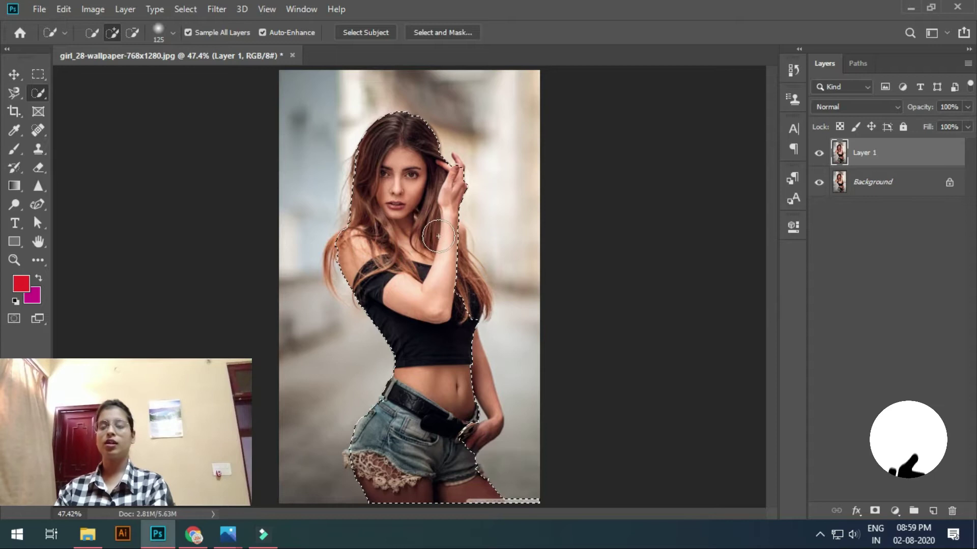
drag(445, 238, 443, 265)
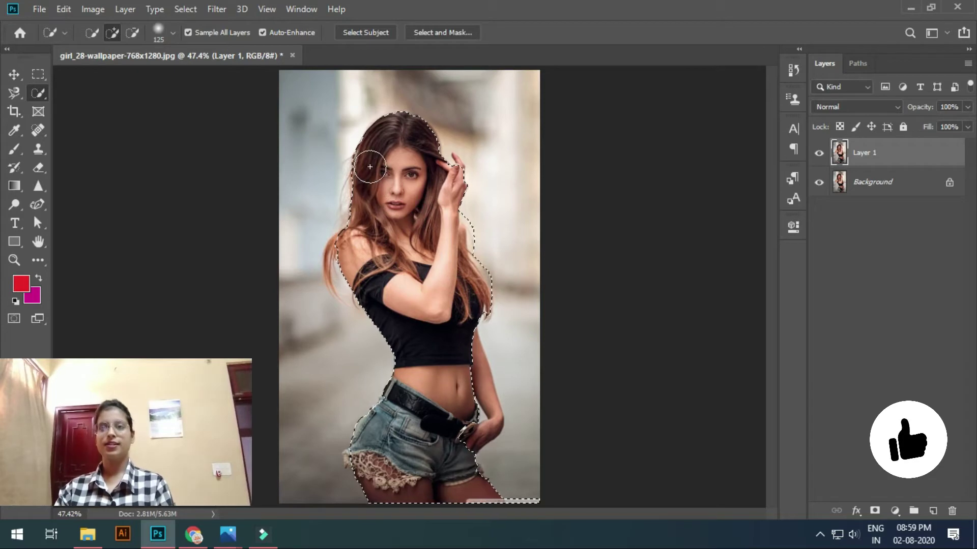
Step: Extend the selection around the hair beside the woman's face, on the image's left side
key(bracketright)
key(bracketright)
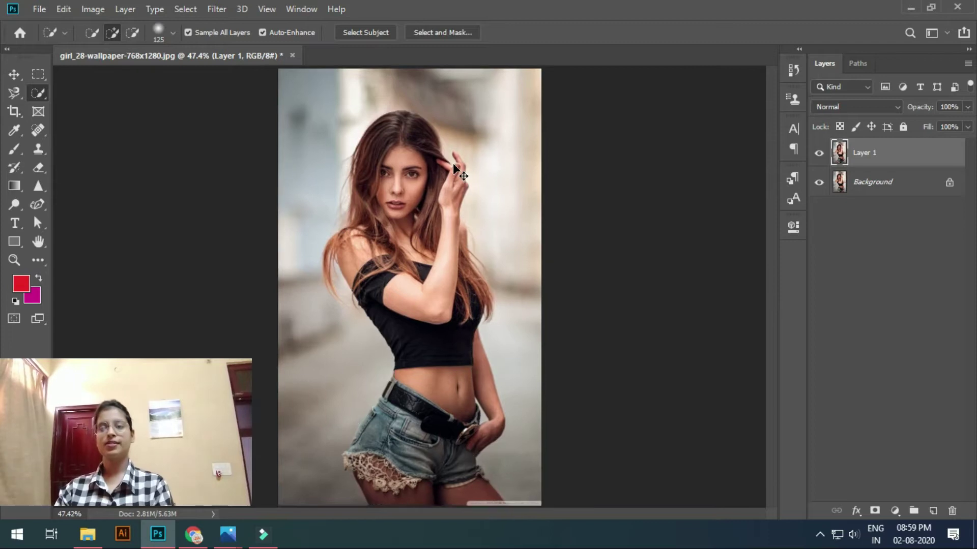
key(ctrl+plus)
key(ctrl+plus)
key(ctrl+plus)
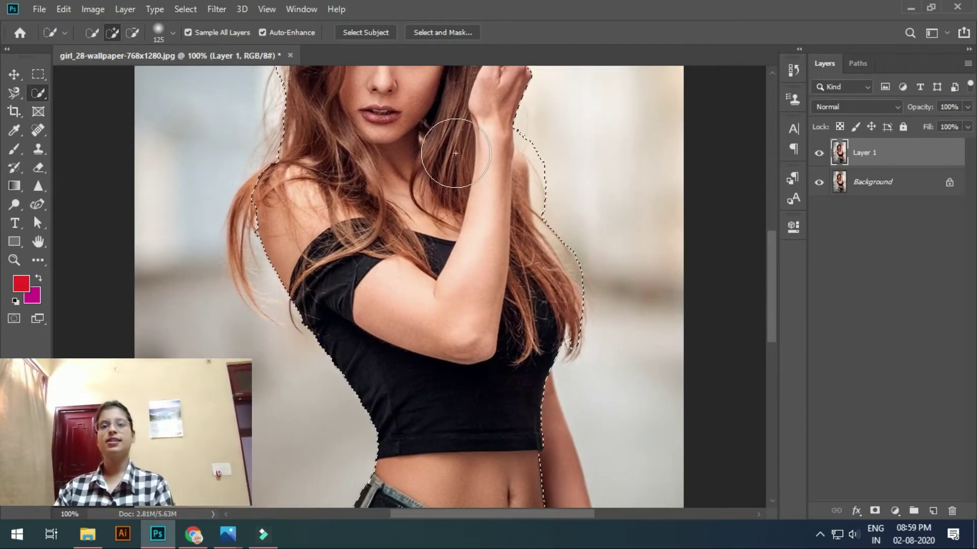
key(space)
drag(455, 145, 436, 127)
drag(414, 200, 407, 189)
drag(459, 230, 451, 230)
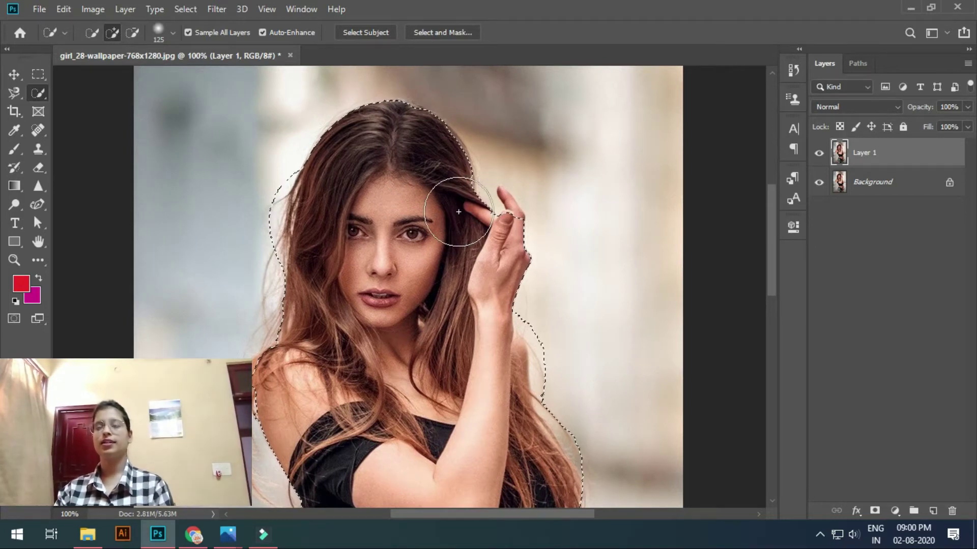
drag(428, 215, 414, 197)
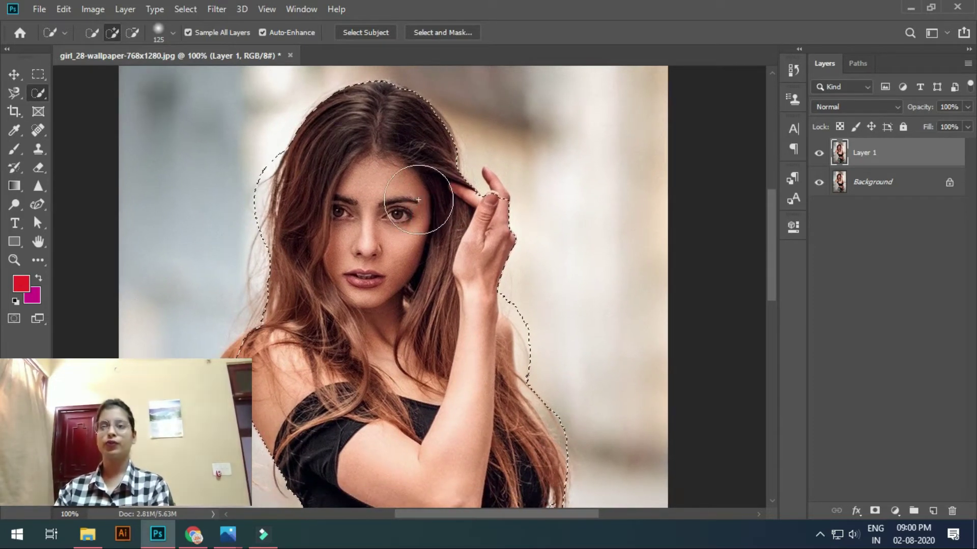
Step: Reduce the selection brush to 10 px and add the fingertips and thumb of the raised hand to the selection
key(bracketleft)
key(bracketleft)
key(bracketleft)
key(bracketleft)
key(bracketleft)
key(bracketleft)
key(bracketleft)
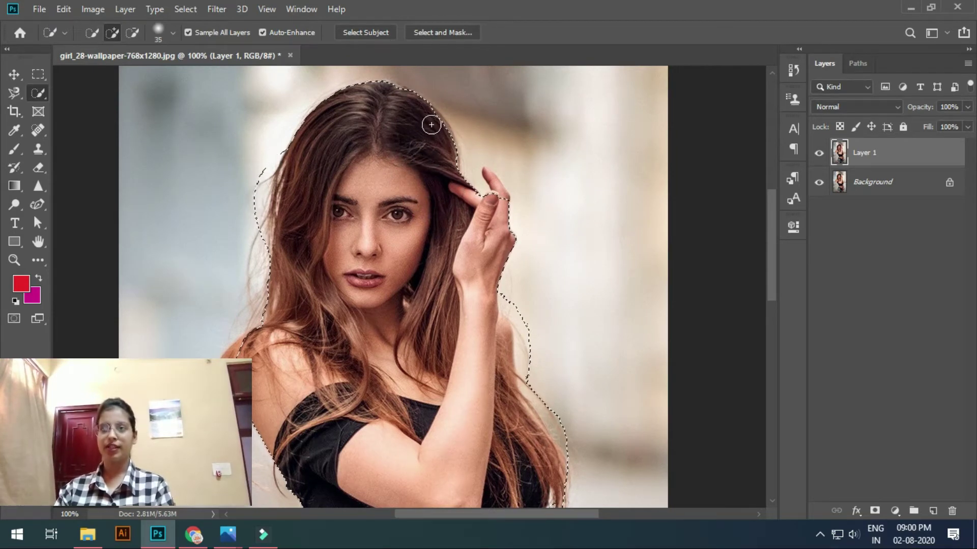
key(bracketleft)
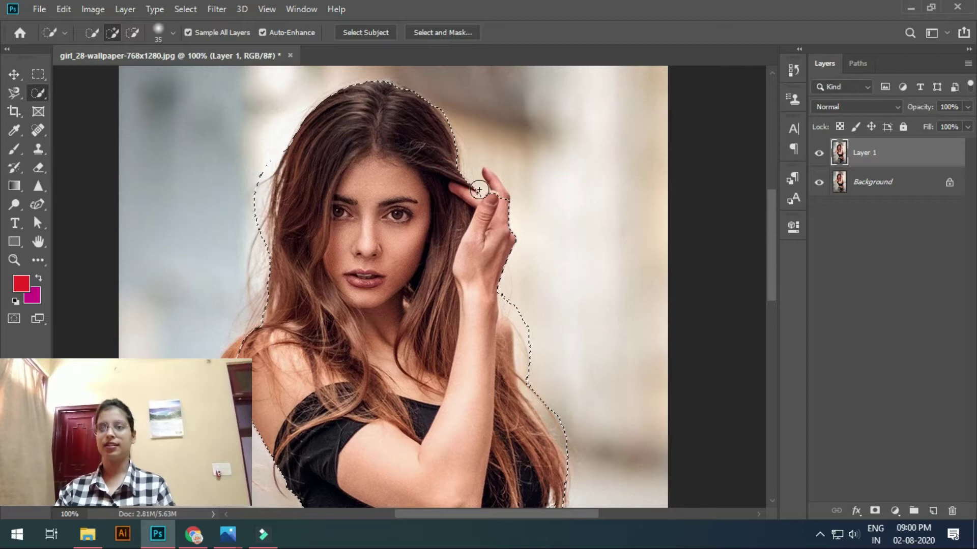
key(ctrl+plus)
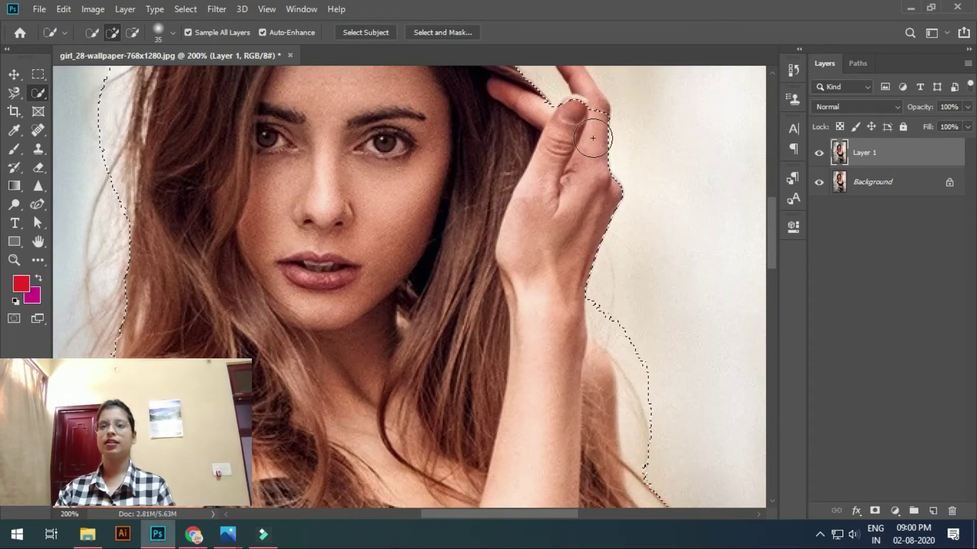
key(ctrl+plus)
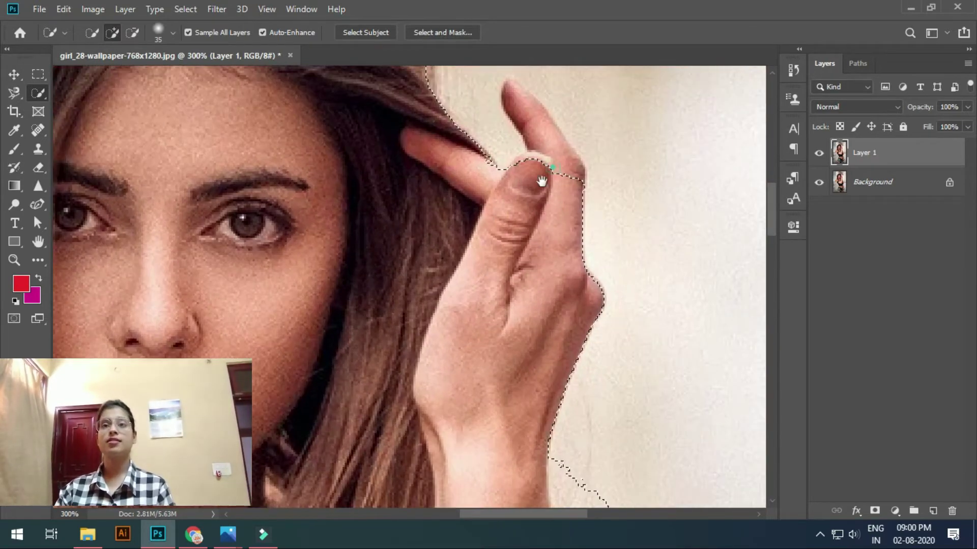
drag(529, 163, 506, 210)
key(bracketleft)
key(bracketleft)
key(bracketleft)
drag(475, 138, 479, 127)
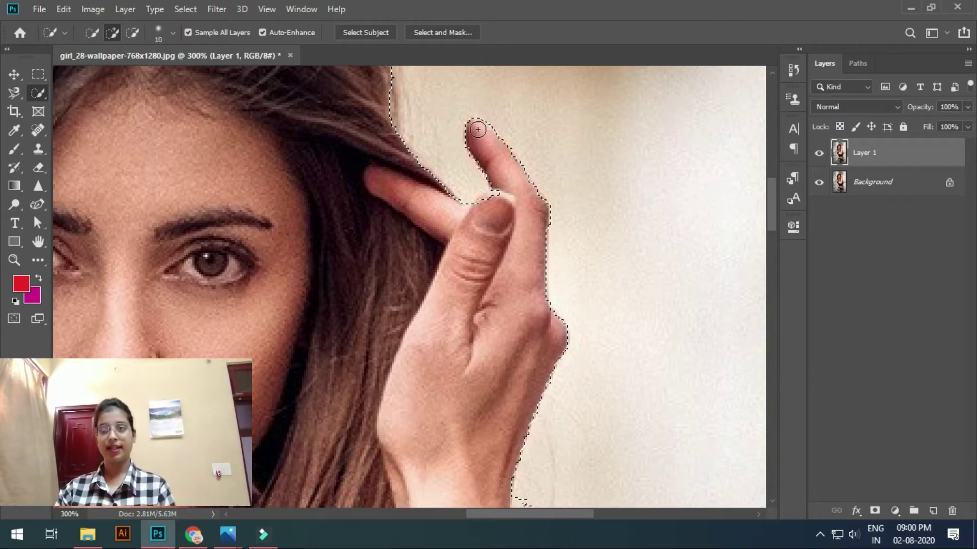
click(481, 204)
Step: Subtract the excess background beside the raised forearm and the shoulder behind it from the selection
scroll(491, 313, down, 3)
mouse_move(494, 315)
mouse_down()
mouse_move(450, 324)
mouse_move(435, 256)
mouse_up()
drag(448, 401, 425, 238)
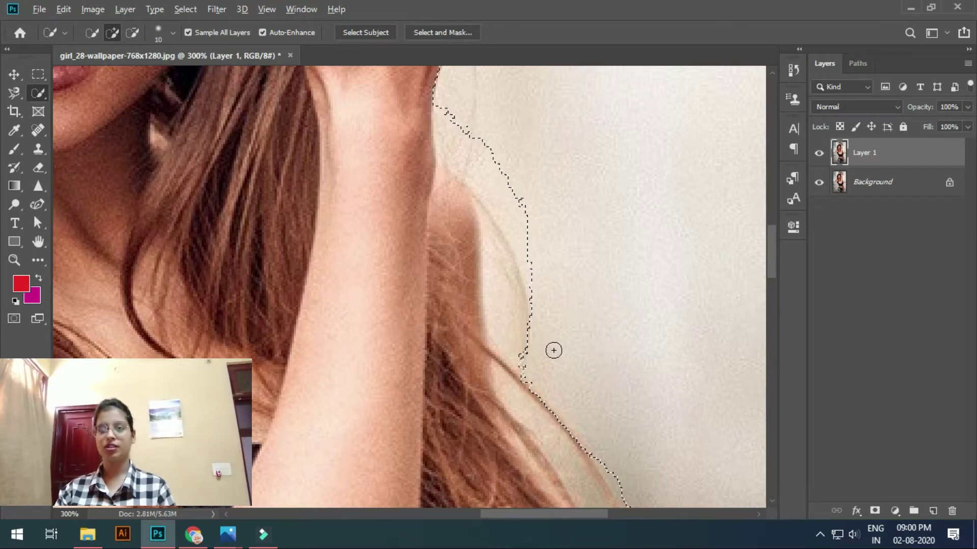
key(alt)
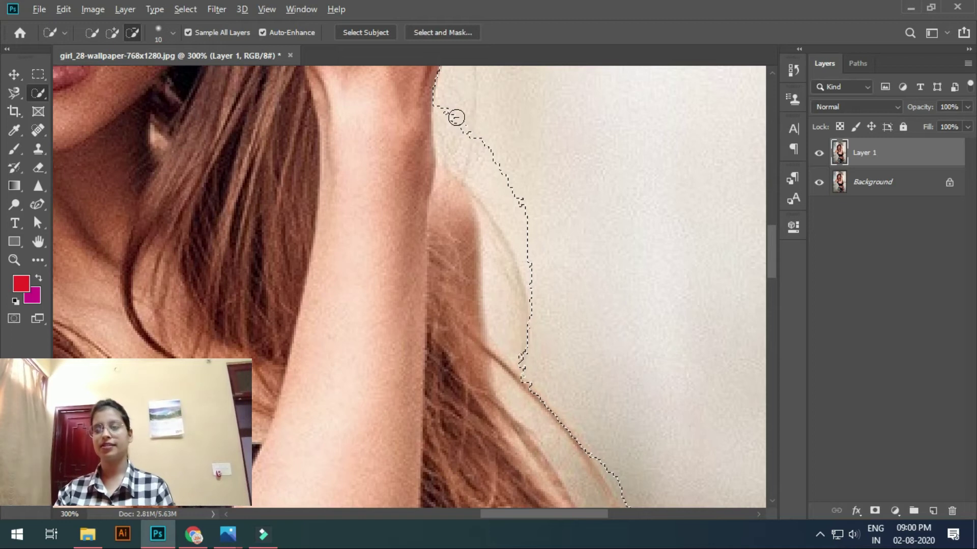
drag(448, 110, 462, 152)
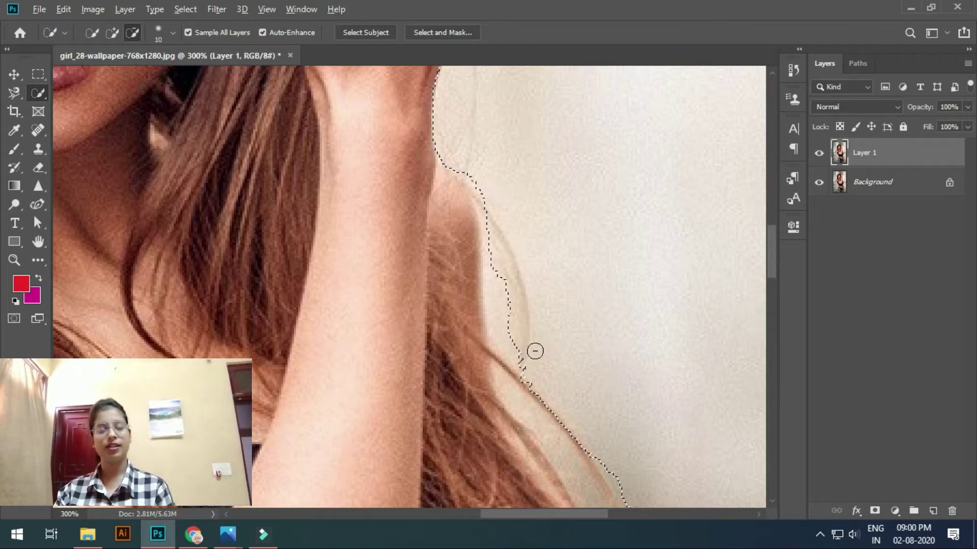
mouse_move(501, 246)
mouse_down()
mouse_move(516, 317)
mouse_move(504, 239)
mouse_up()
drag(477, 177, 503, 336)
mouse_move(524, 468)
mouse_down()
mouse_move(506, 386)
mouse_move(475, 329)
mouse_up()
Step: Enlarge the selection brush and add the missed body areas, including the arm resting at the hip
key(ctrl+minus)
key(bracketright)
key(bracketright)
key(bracketright)
drag(405, 432, 611, 101)
drag(316, 218, 313, 310)
mouse_move(483, 82)
mouse_down()
mouse_move(414, 253)
mouse_move(610, 483)
mouse_up()
Step: Refine the selection along the remaining body and hair edges with a smaller brush
key(bracketleft)
key(bracketleft)
key(bracketleft)
drag(294, 224, 301, 375)
drag(357, 124, 273, 419)
mouse_move(278, 157)
mouse_down()
mouse_move(234, 281)
mouse_move(252, 330)
mouse_up()
key(bracketleft)
drag(585, 109, 537, 219)
Step: Subtract the sliver of background above the crown of the hair using a 20 px brush
key(alt)
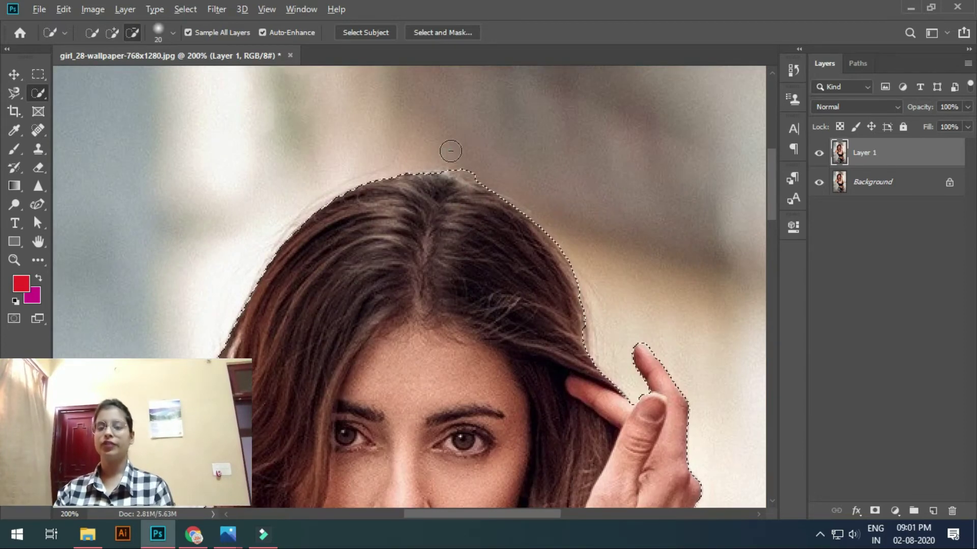
click(448, 186)
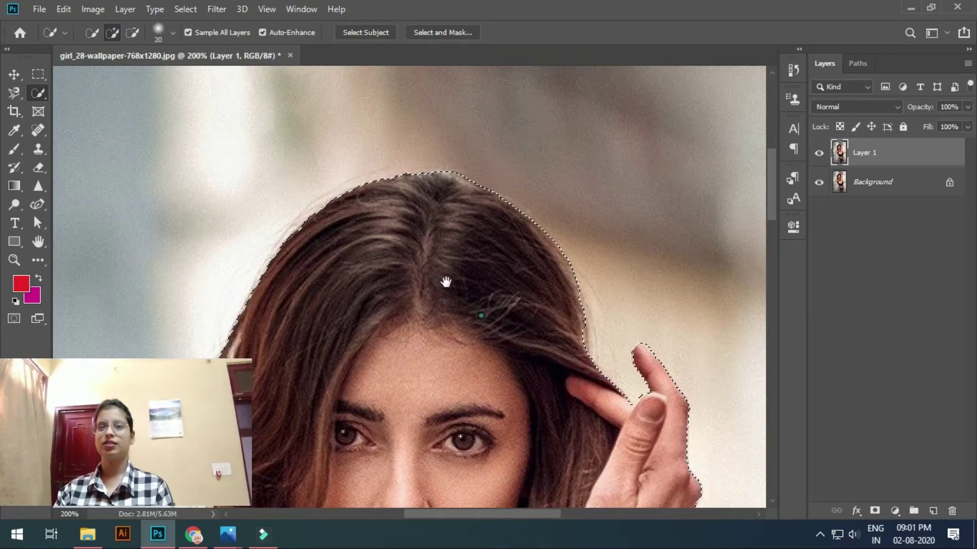
drag(445, 279, 375, 236)
Step: Hide the Background layer and open the selection in Select and Mask
key(ctrl+0)
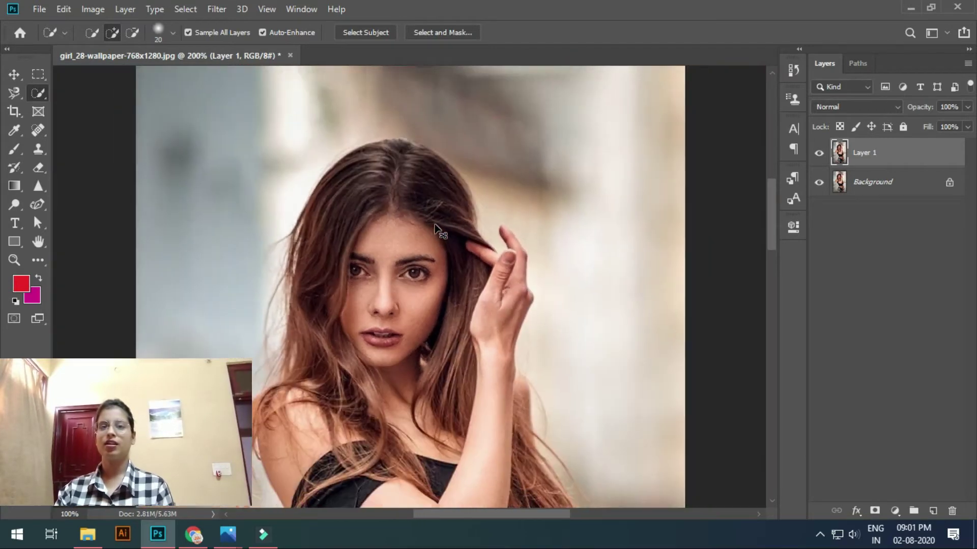
click(819, 182)
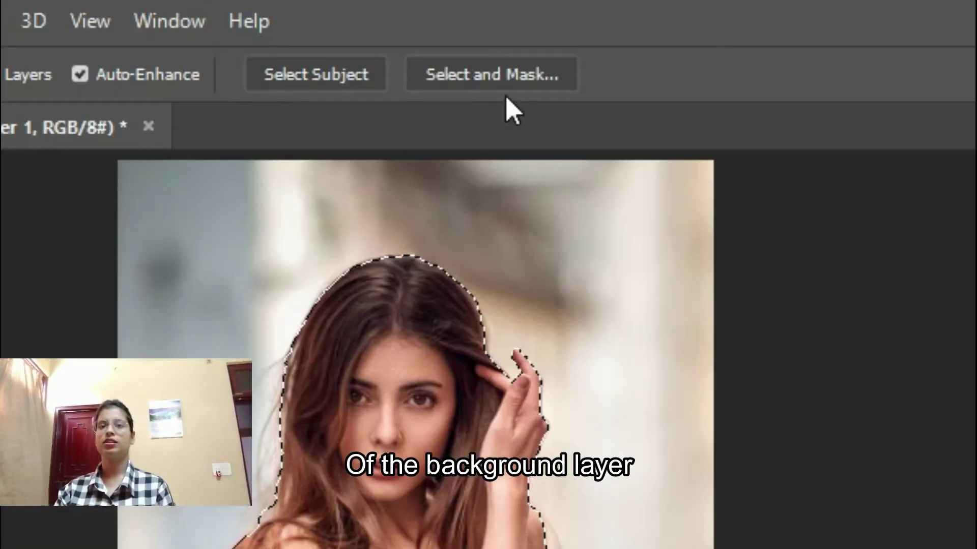
click(505, 74)
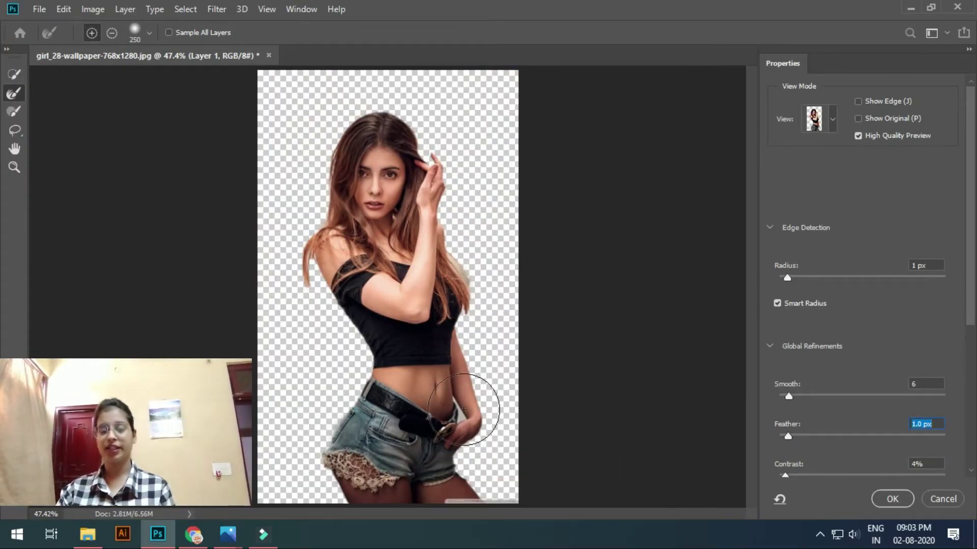
Step: Try an Edge Detection radius of 7 px and check the hair outline up close
mouse_move(787, 277)
mouse_down()
mouse_move(820, 278)
mouse_move(777, 278)
mouse_up()
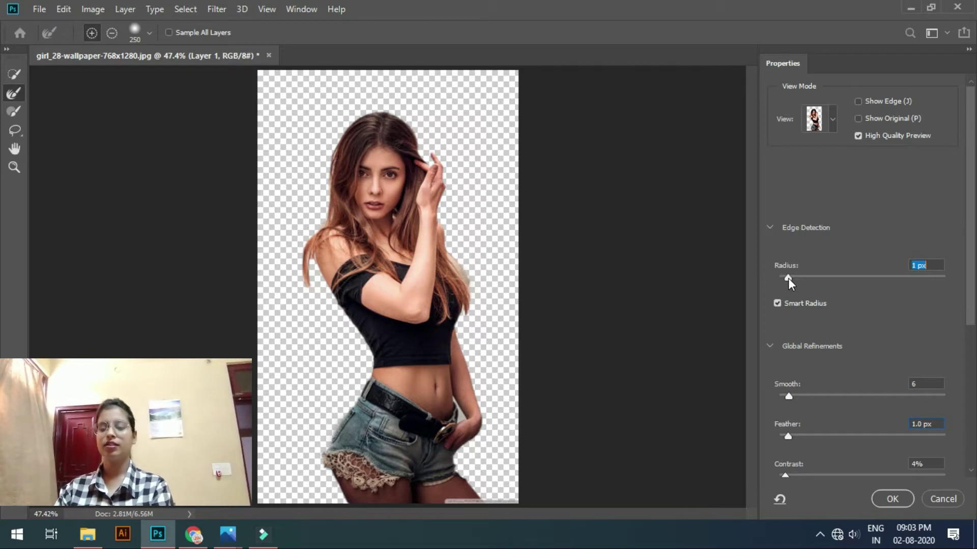
drag(809, 279, 841, 279)
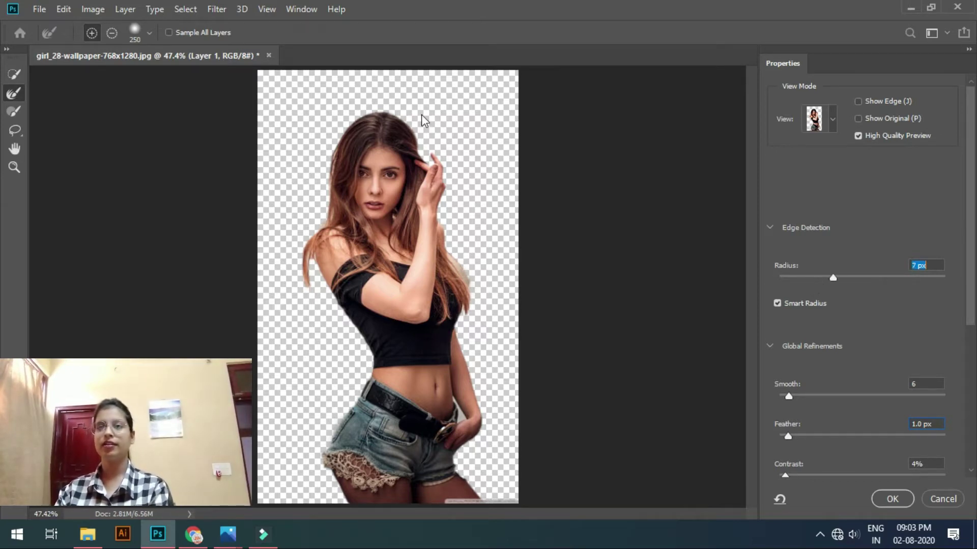
key(ctrl+plus)
key(ctrl+plus)
key(ctrl+plus)
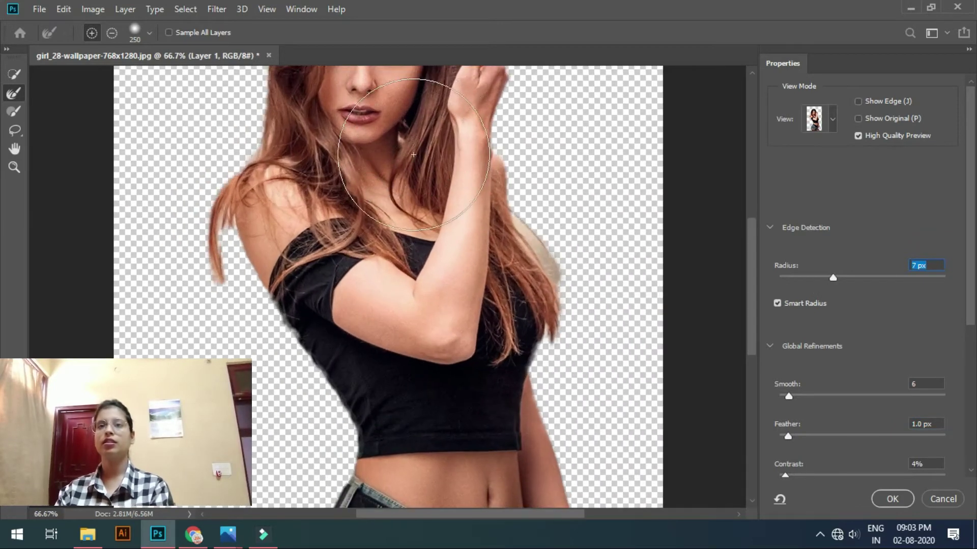
scroll(469, 349, up, 5)
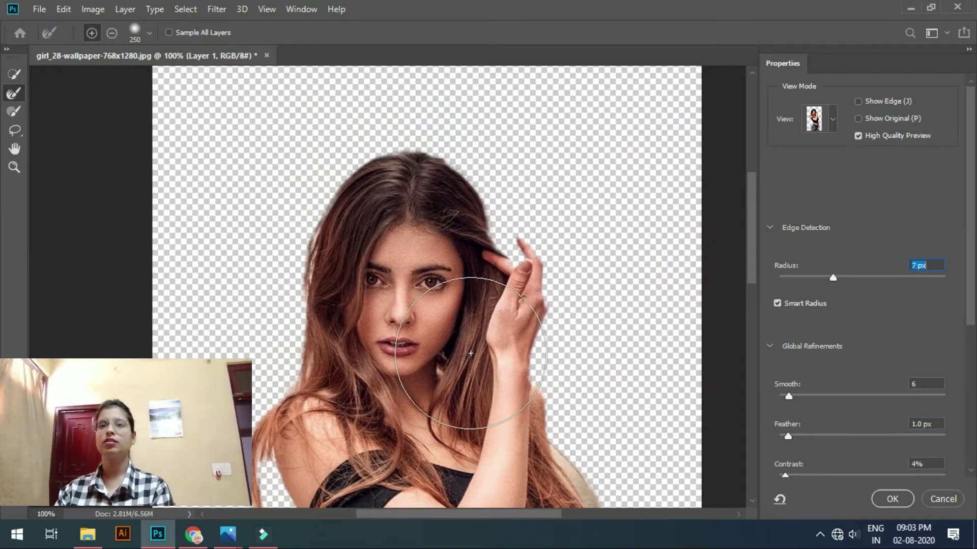
key(ctrl+plus)
drag(480, 186, 455, 268)
Step: Reduce the refine brush to 100 px and set the Edge Detection radius to 2 px
key(bracketleft)
key(bracketleft)
key(bracketleft)
key(bracketleft)
key(bracketleft)
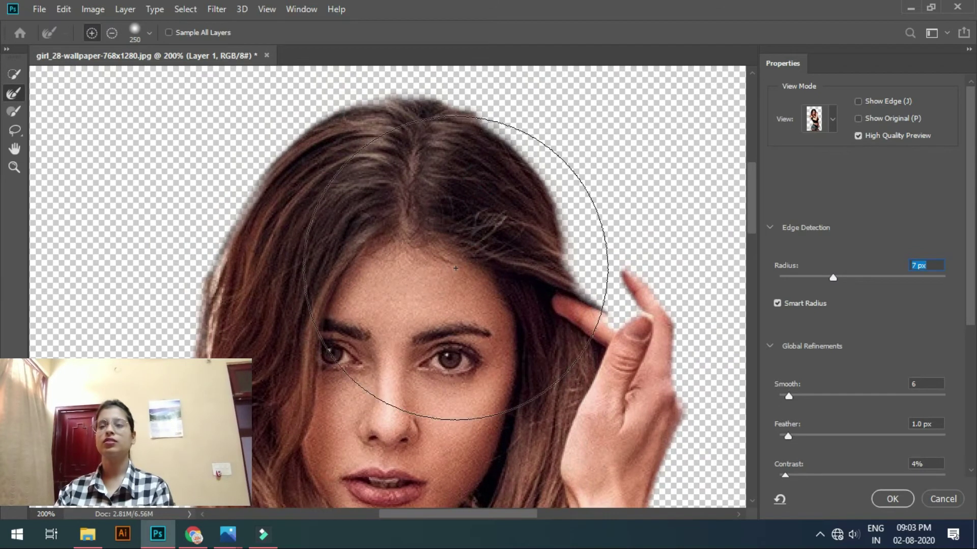
click(859, 135)
click(829, 275)
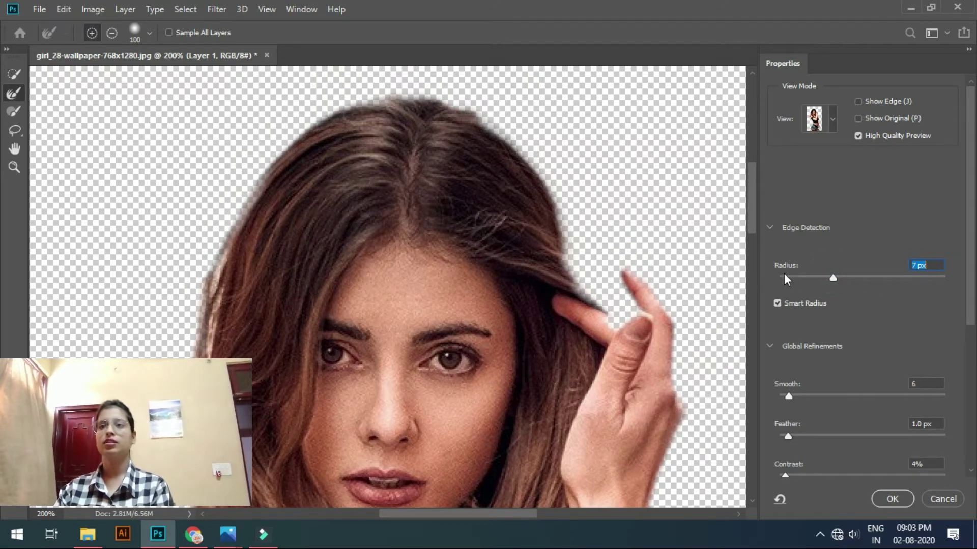
mouse_move(789, 279)
mouse_down()
mouse_move(853, 275)
mouse_move(792, 286)
mouse_up()
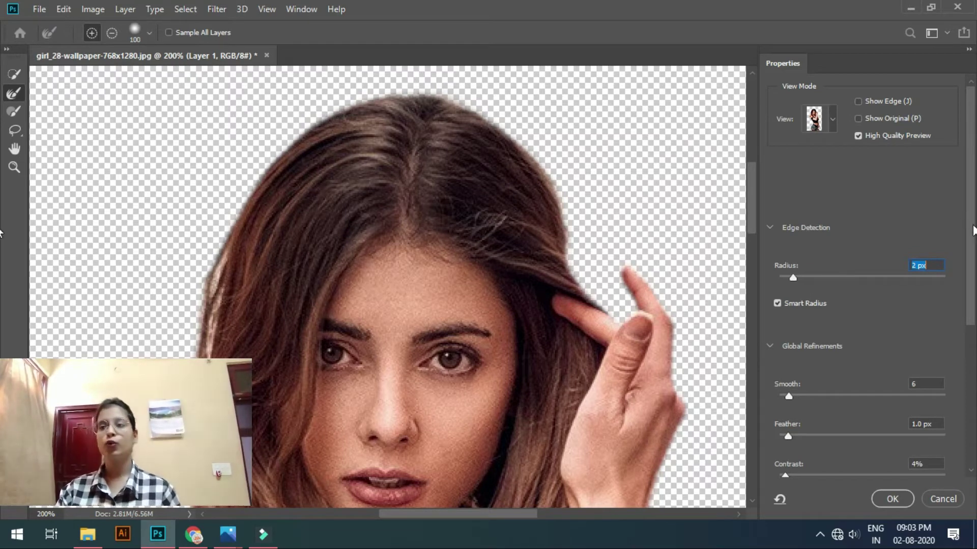
Step: Try Smooth at 3 and Feather at 2.2 px, and return them to 6 and 1.0 px
drag(969, 300, 966, 343)
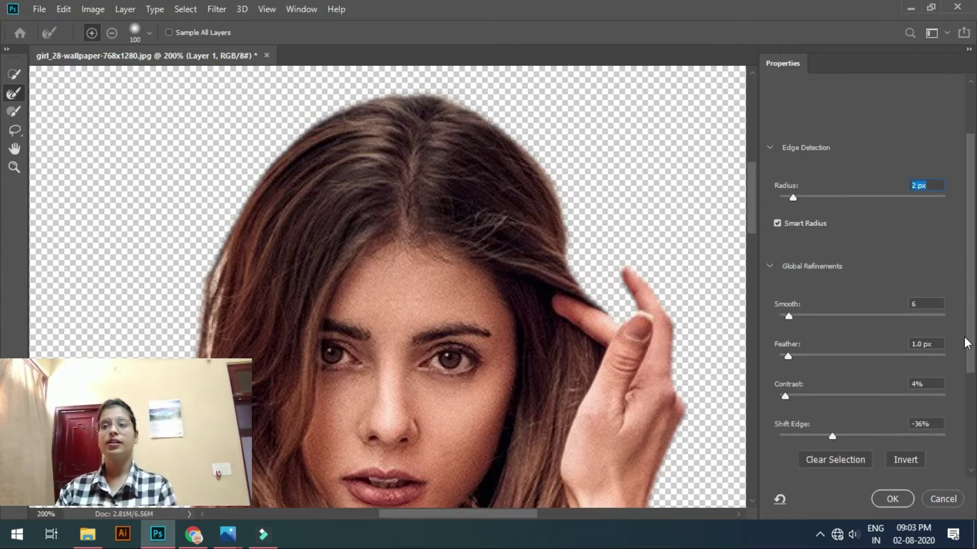
key(ctrl+0)
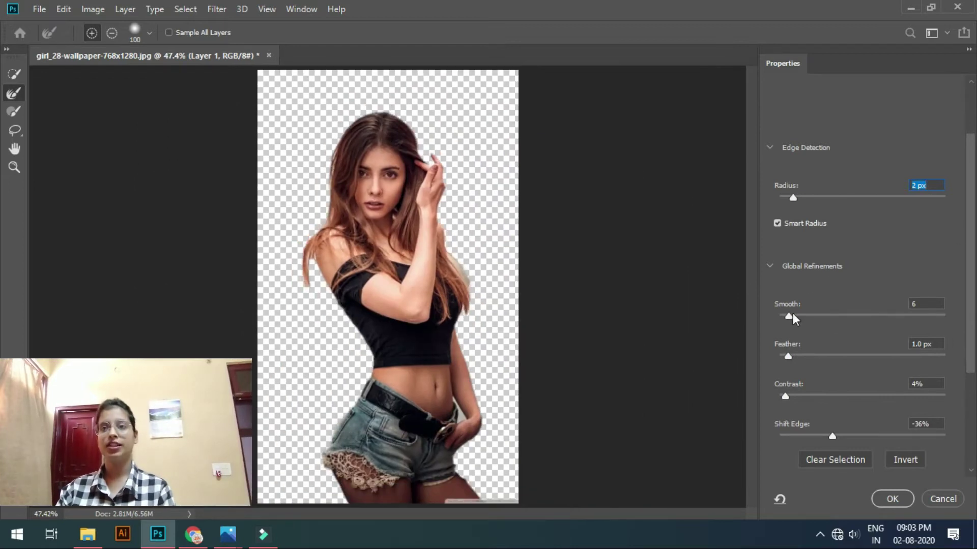
drag(787, 315, 775, 315)
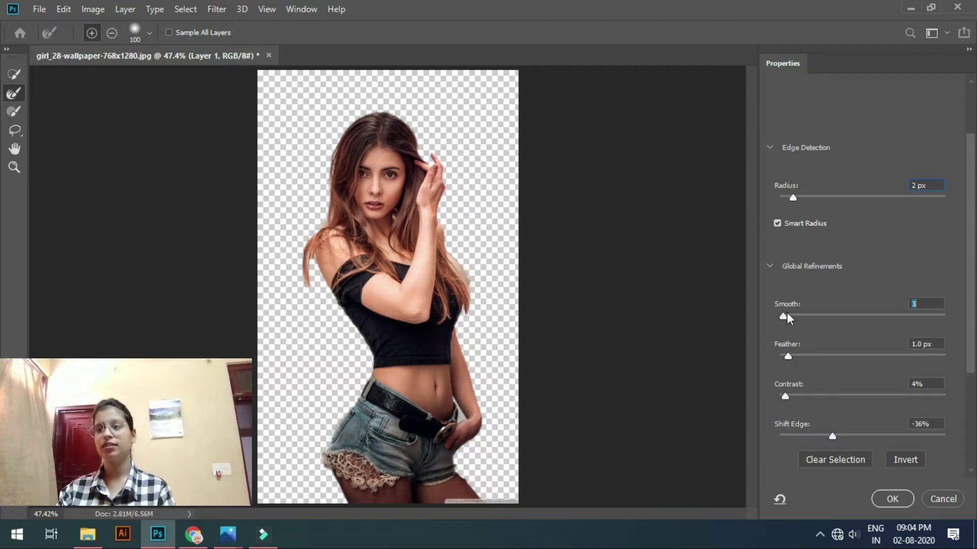
click(789, 356)
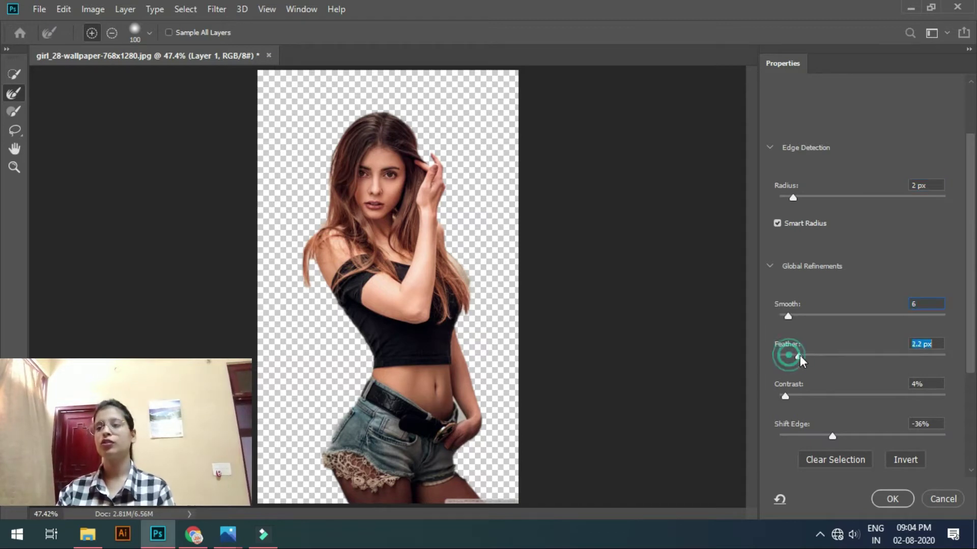
scroll(967, 306, down, 3)
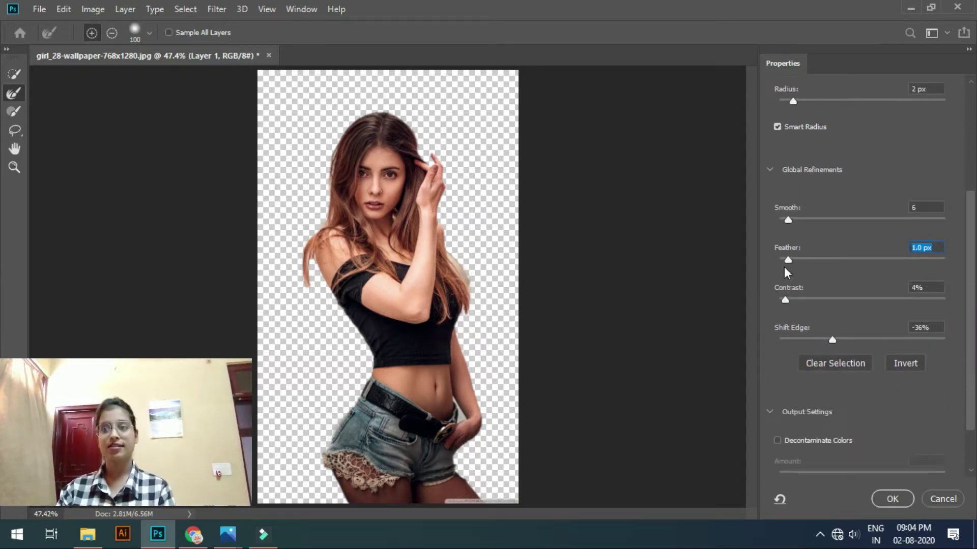
Step: Enable Decontaminate Colors at 50% and output the refined cutout to a new layer with a layer mask
click(778, 441)
scroll(969, 306, down, 2)
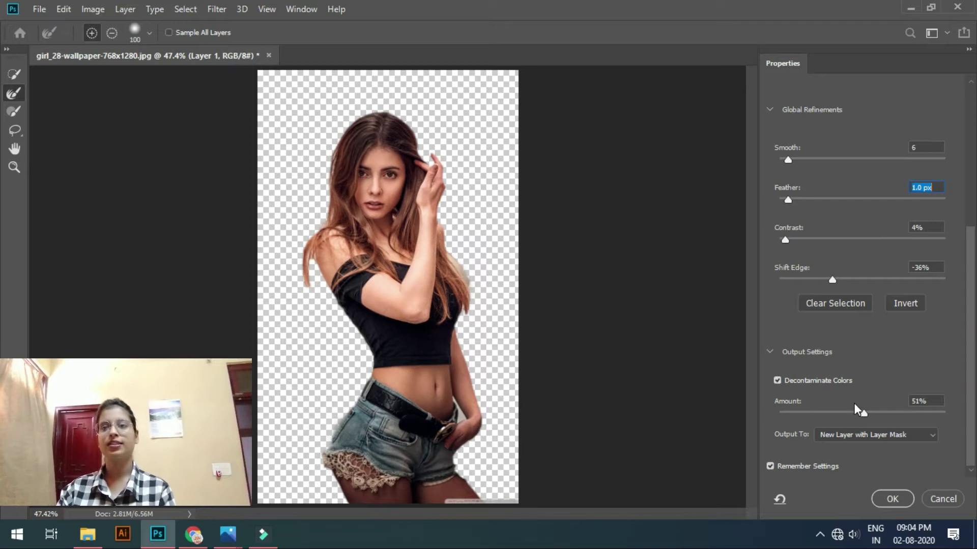
drag(867, 415, 877, 416)
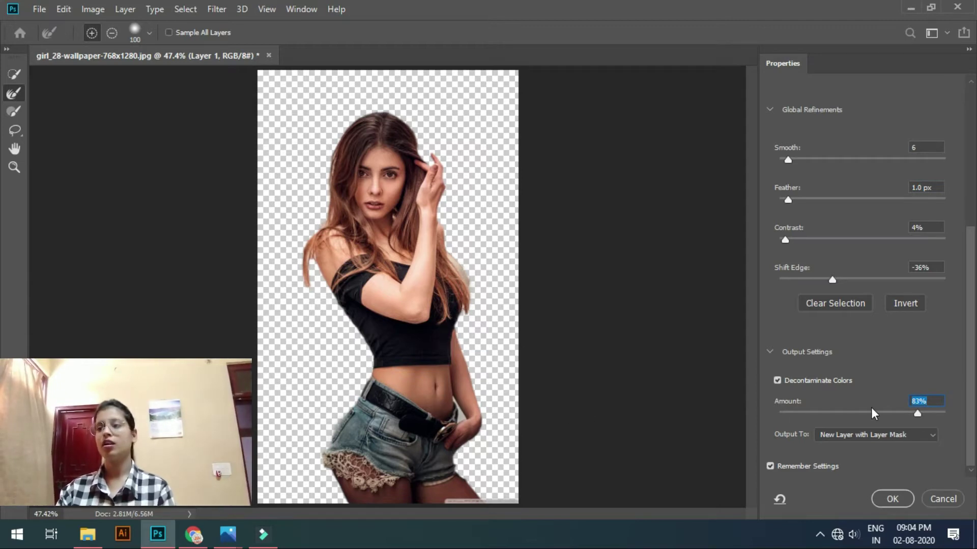
drag(811, 411, 878, 419)
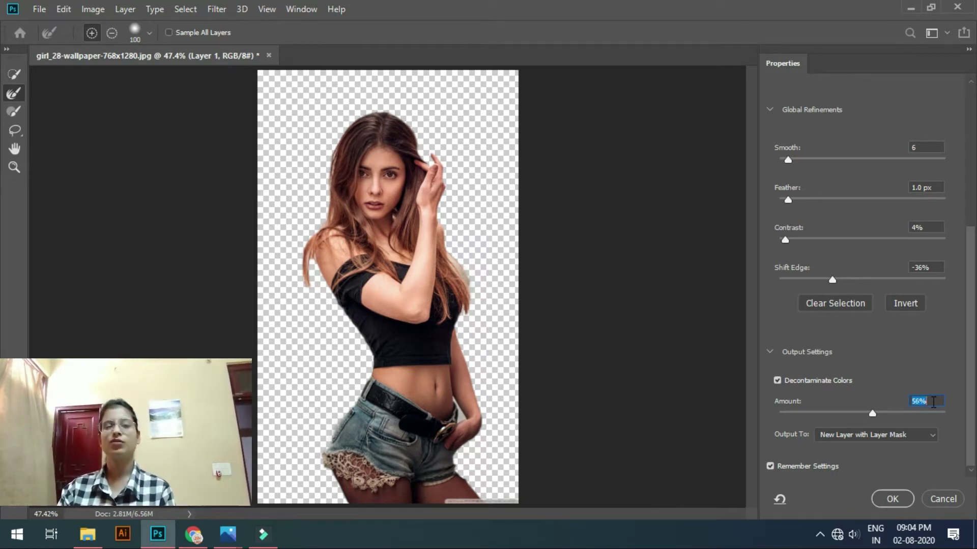
text(50)
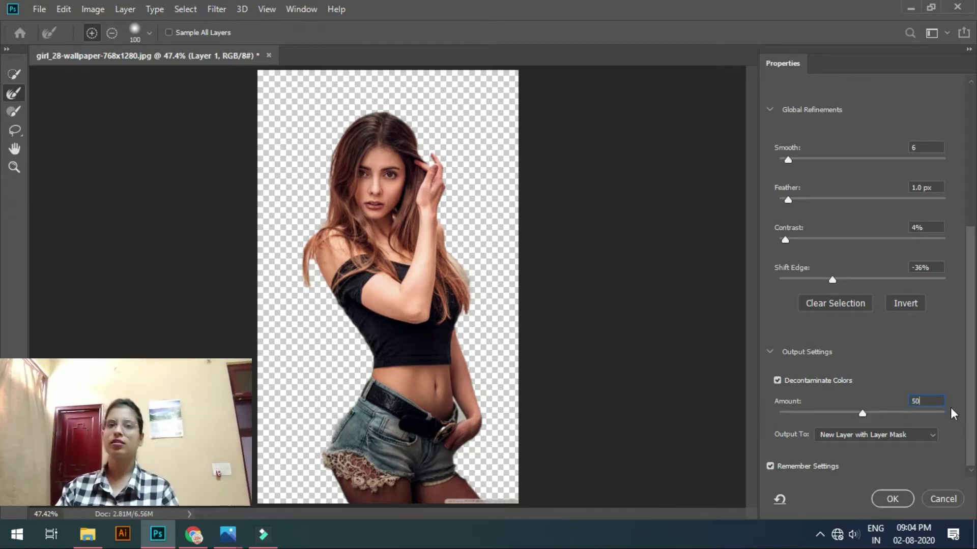
click(895, 499)
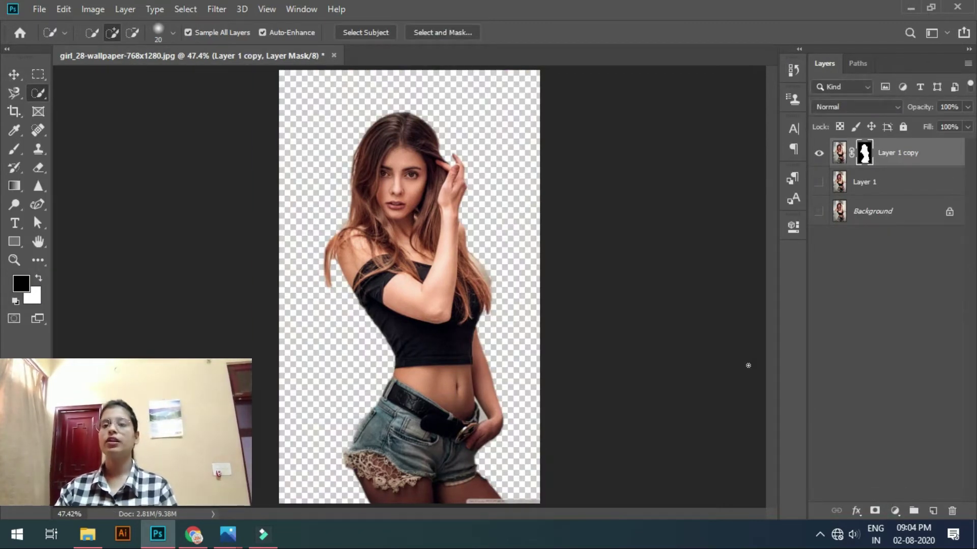
Step: Activate the Move tool, select the Layer 1 copy cutout and make Layer 1 visible beneath it
click(14, 75)
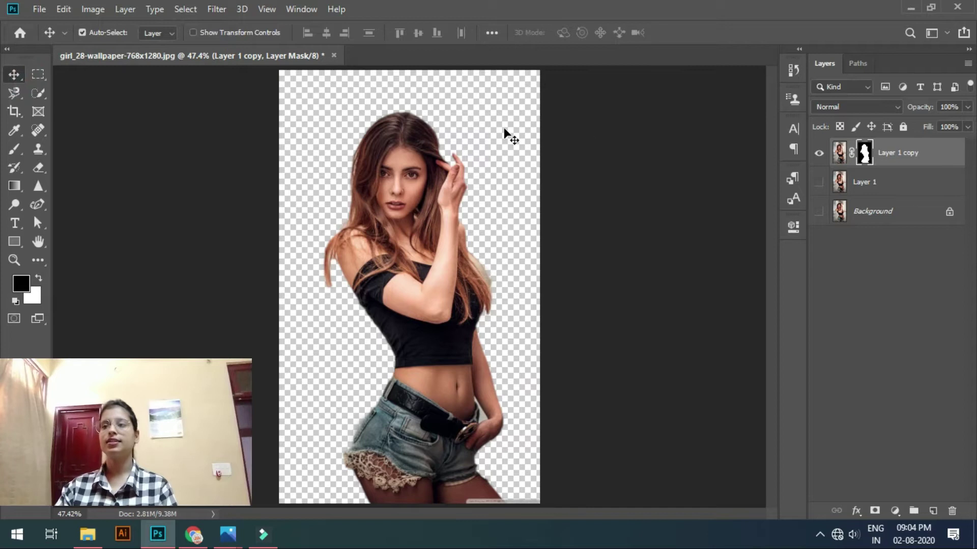
click(682, 177)
click(350, 170)
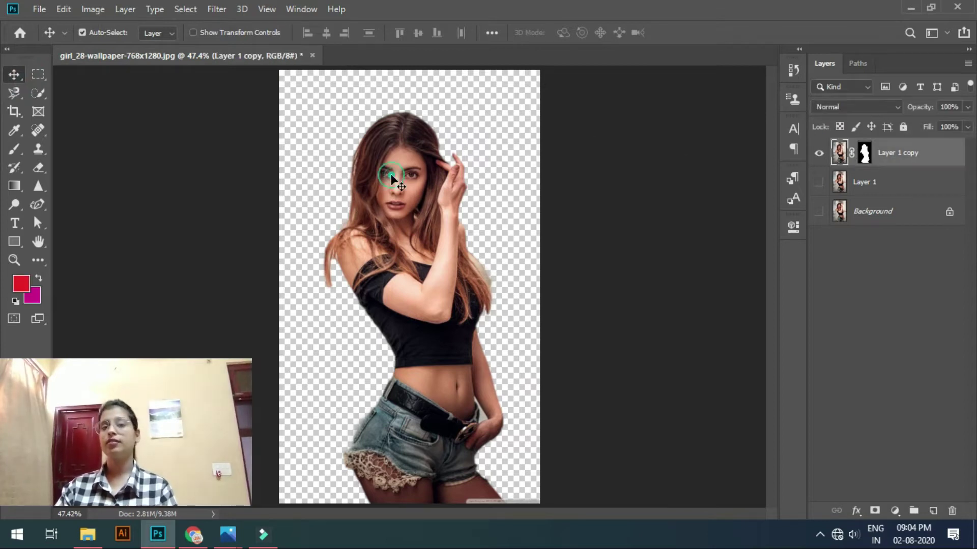
click(819, 182)
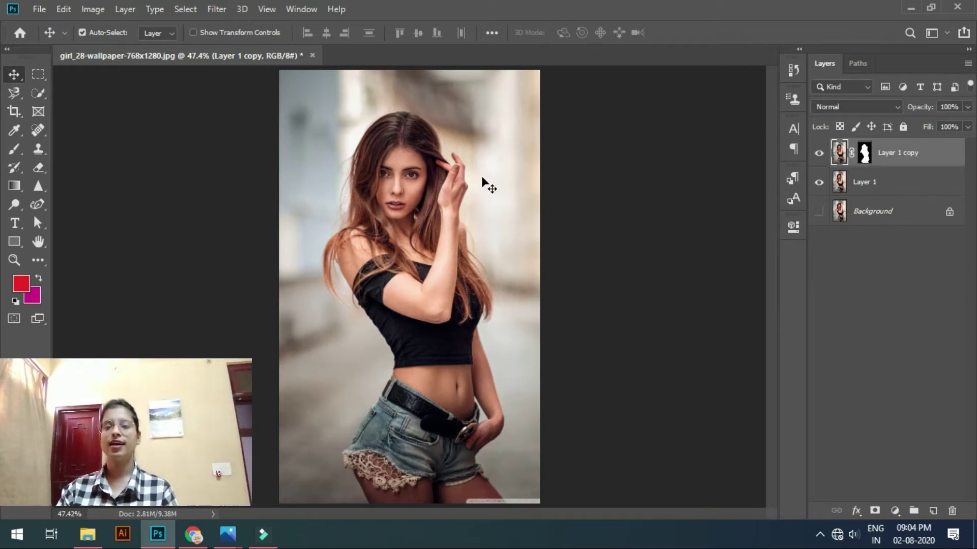
Step: Try moving the cutout beside the original figure to check it, and undo the move
drag(421, 183, 473, 206)
drag(393, 192, 542, 161)
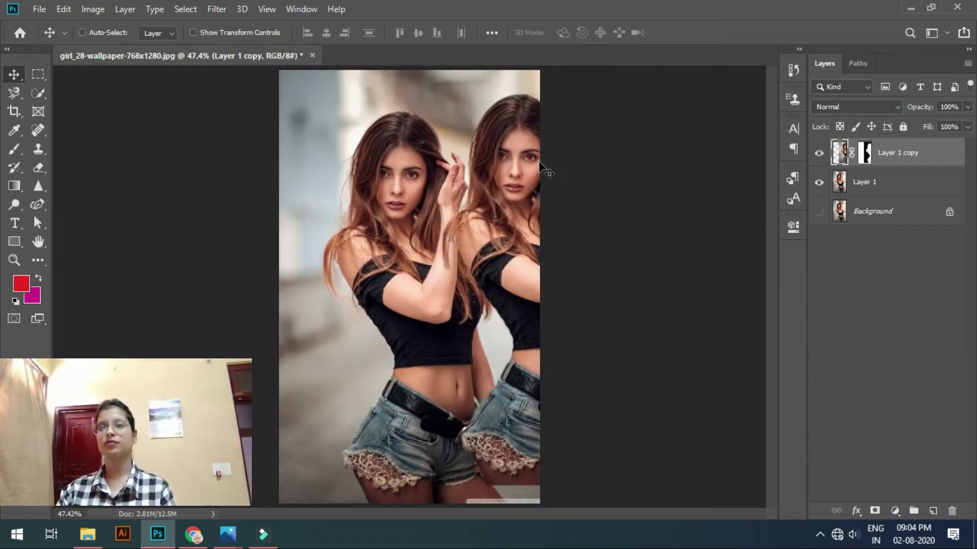
key(ctrl+z)
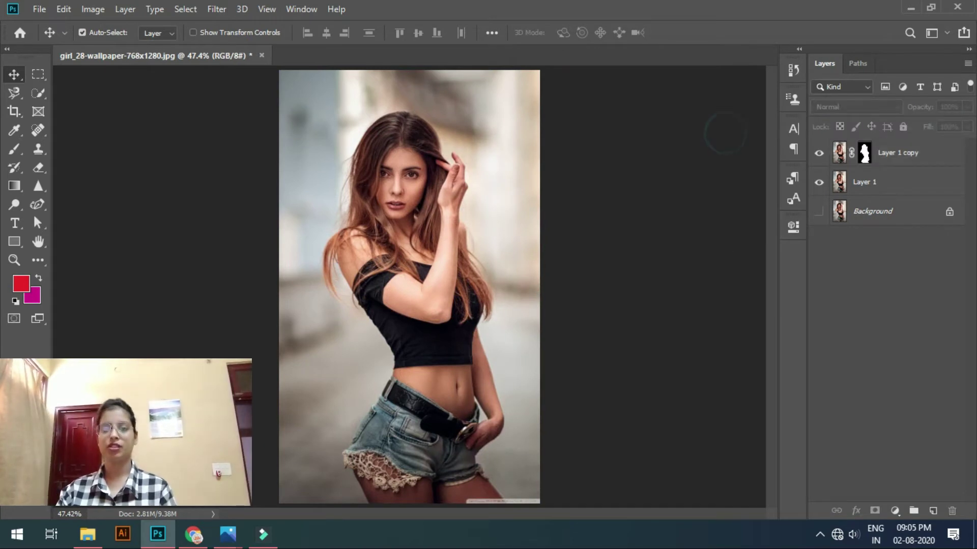
Step: Switch to File Explorer and place pexels-pixabay-531880 from the snake girl folder into the portrait document
key(alt+Tab)
click(488, 407)
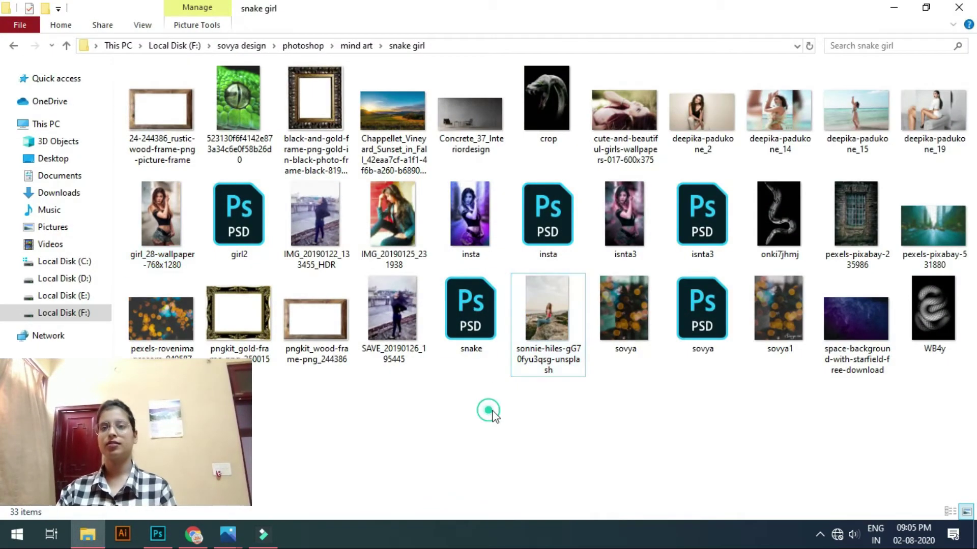
drag(908, 216, 447, 280)
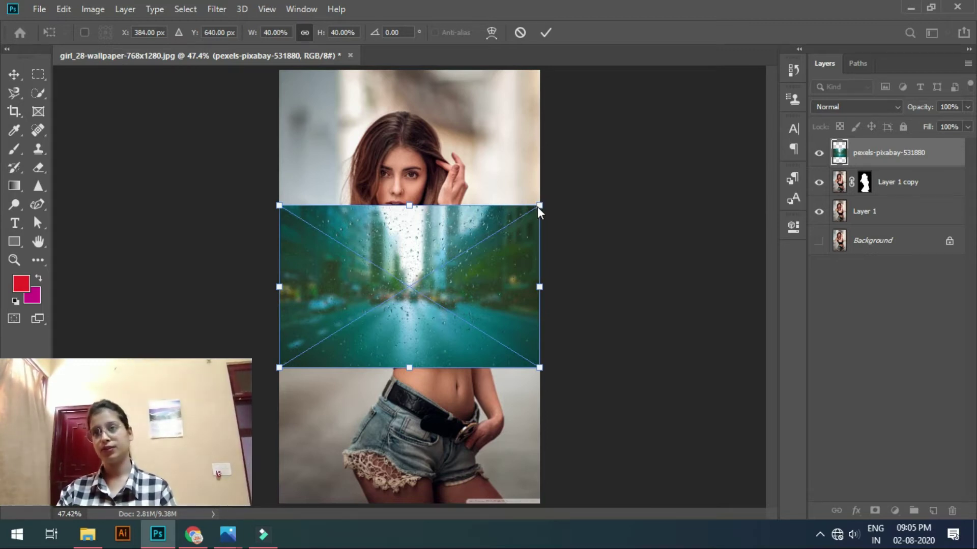
Step: Rotate the placed rainy street image 90° and scale it to about 67% so it just covers the canvas
drag(541, 204, 764, 60)
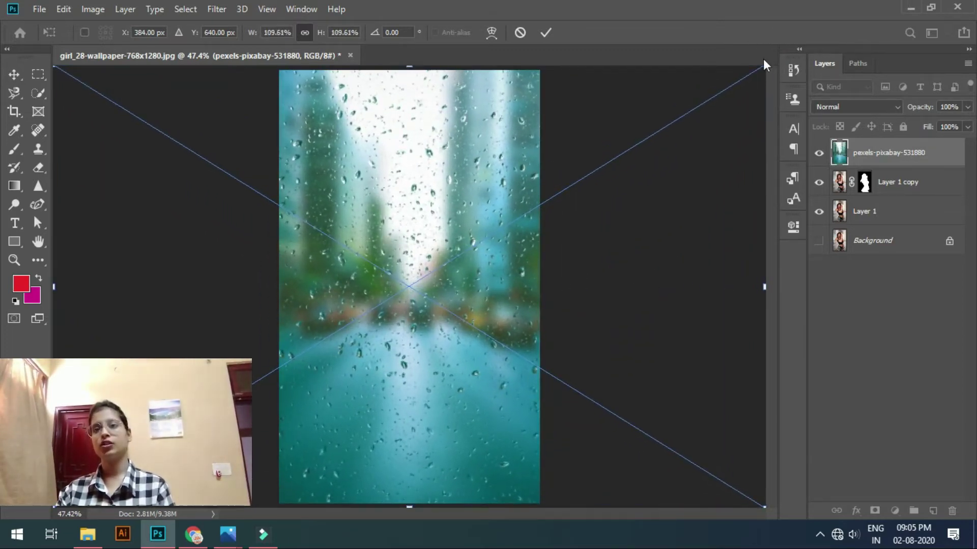
key(ctrl+minus)
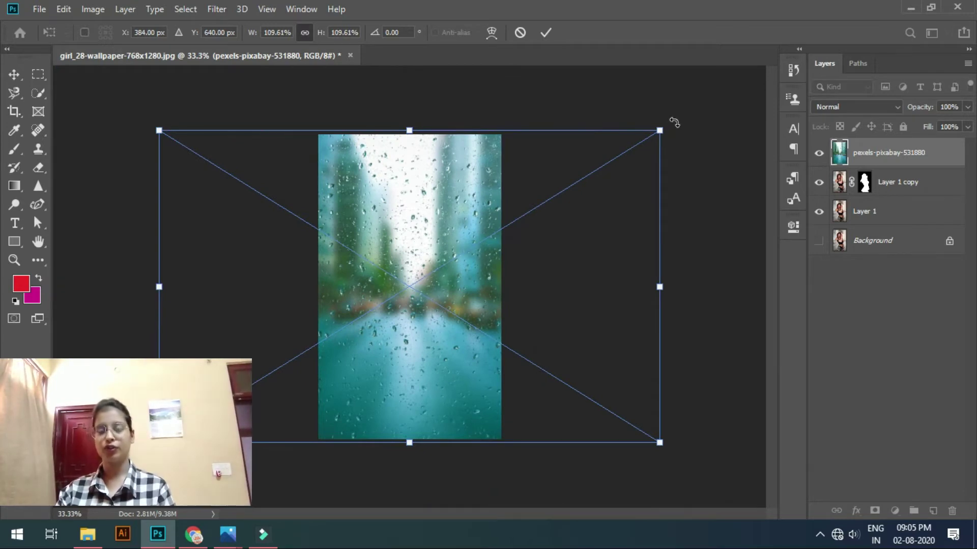
drag(674, 121, 523, 452)
mouse_move(435, 311)
mouse_down()
mouse_move(421, 305)
mouse_move(436, 306)
mouse_up()
key(ctrl+minus)
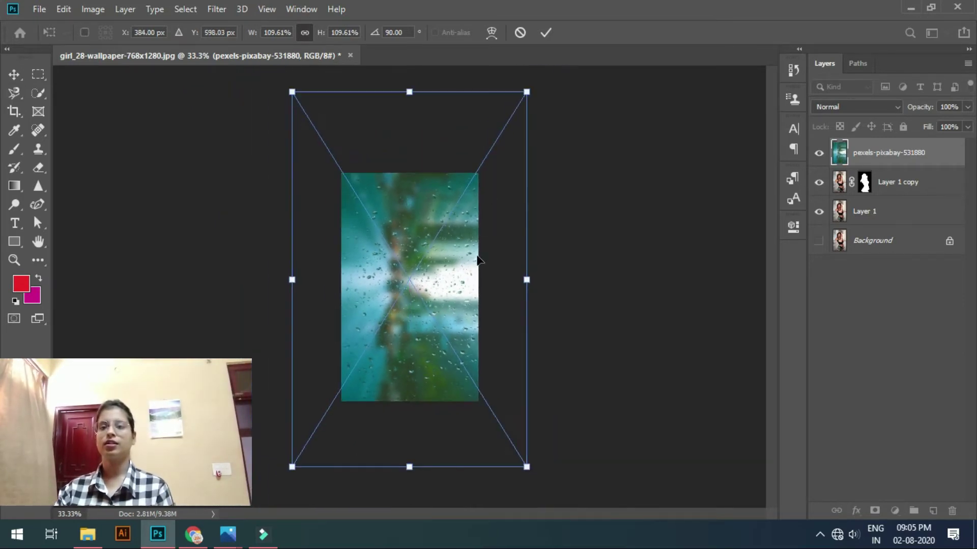
drag(529, 95, 505, 178)
drag(413, 235, 413, 245)
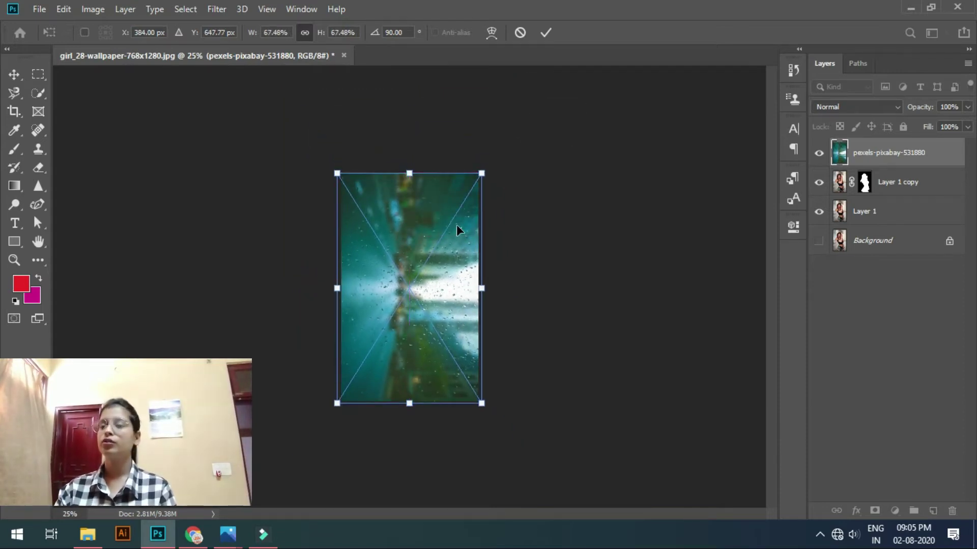
key(Return)
key(ctrl+0)
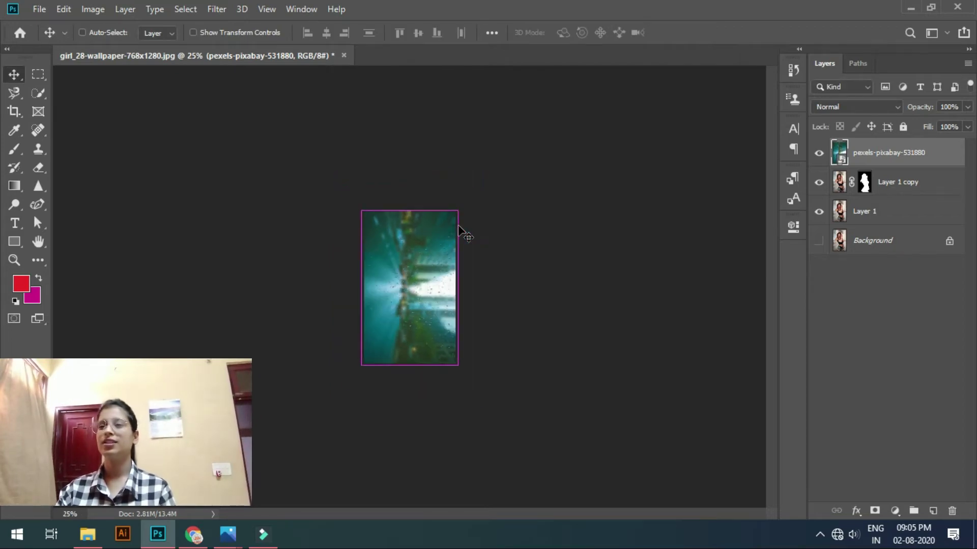
Step: Move the pexels-pixabay-531880 layer below Layer 1 copy so the woman stands in front of it
click(645, 146)
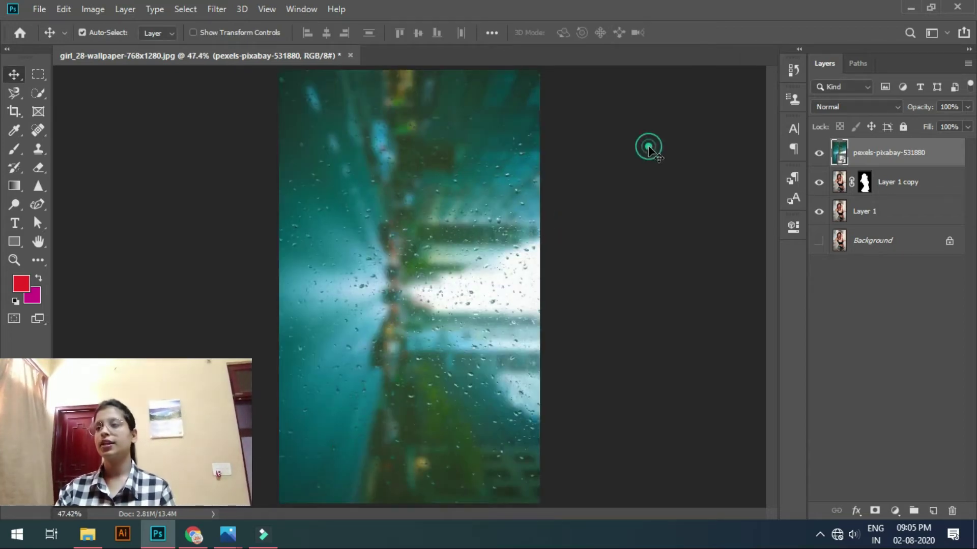
click(455, 245)
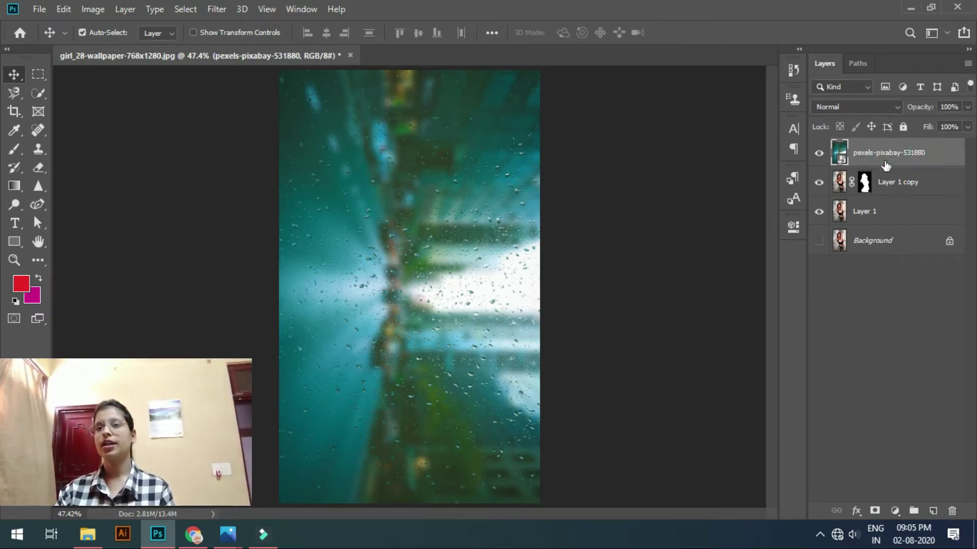
drag(911, 152, 903, 197)
click(623, 198)
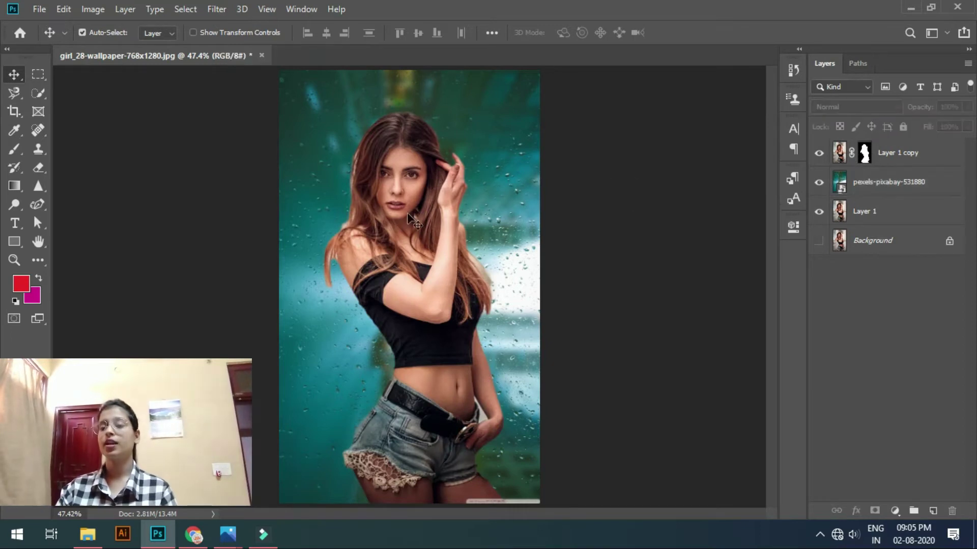
Step: Add a Color Balance adjustment layer above Layer 1 copy and set the midtones' Cyan–Red value to -8
click(434, 167)
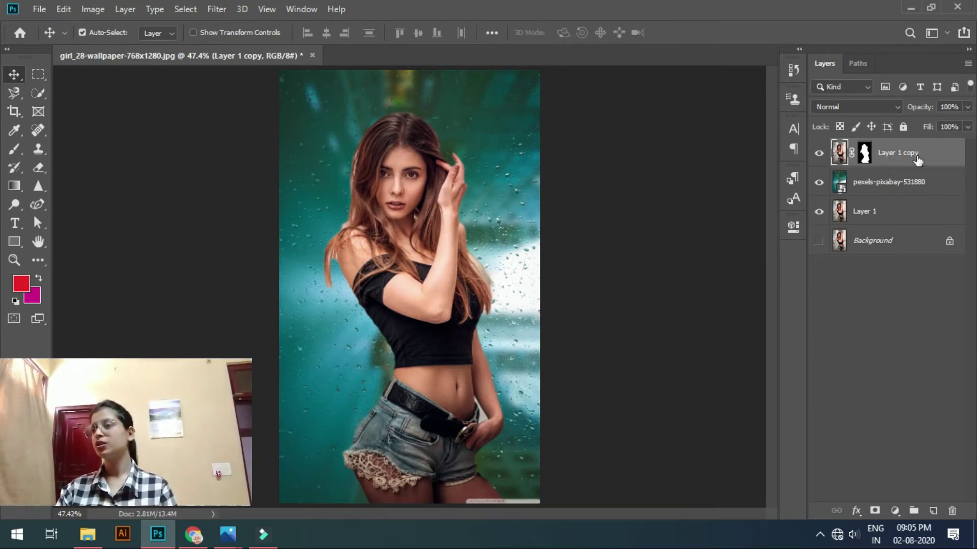
click(866, 450)
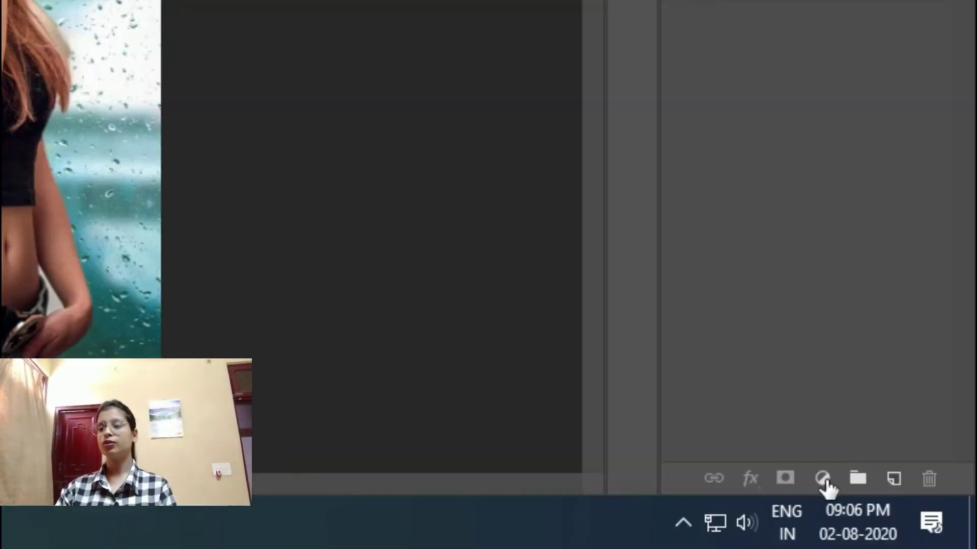
click(894, 511)
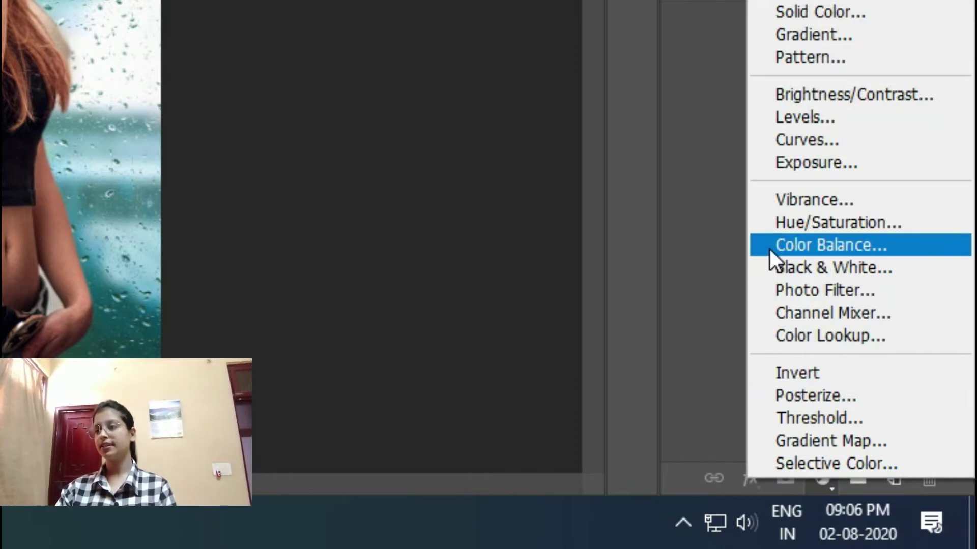
click(784, 245)
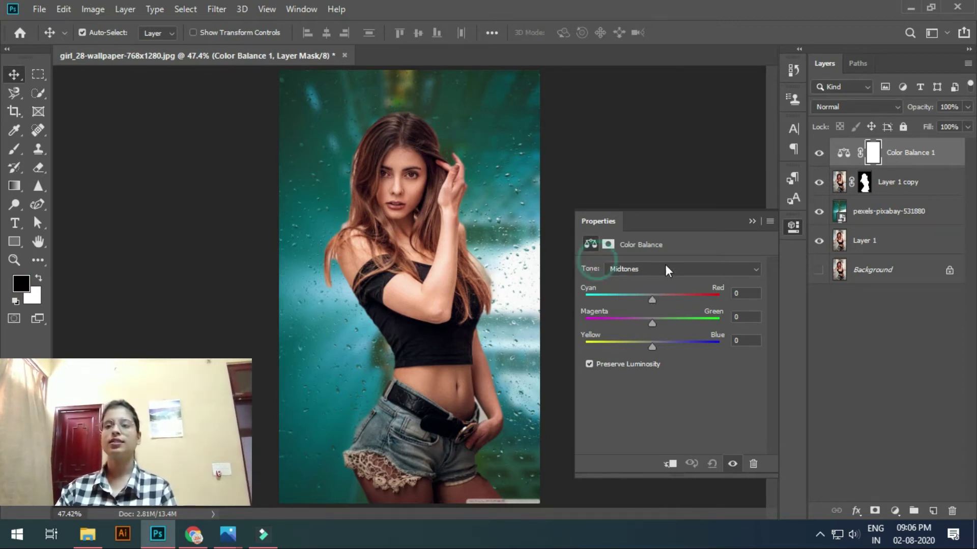
click(651, 298)
mouse_move(652, 297)
mouse_down()
mouse_move(629, 297)
mouse_move(662, 293)
mouse_move(596, 285)
mouse_move(701, 276)
mouse_move(646, 294)
mouse_up()
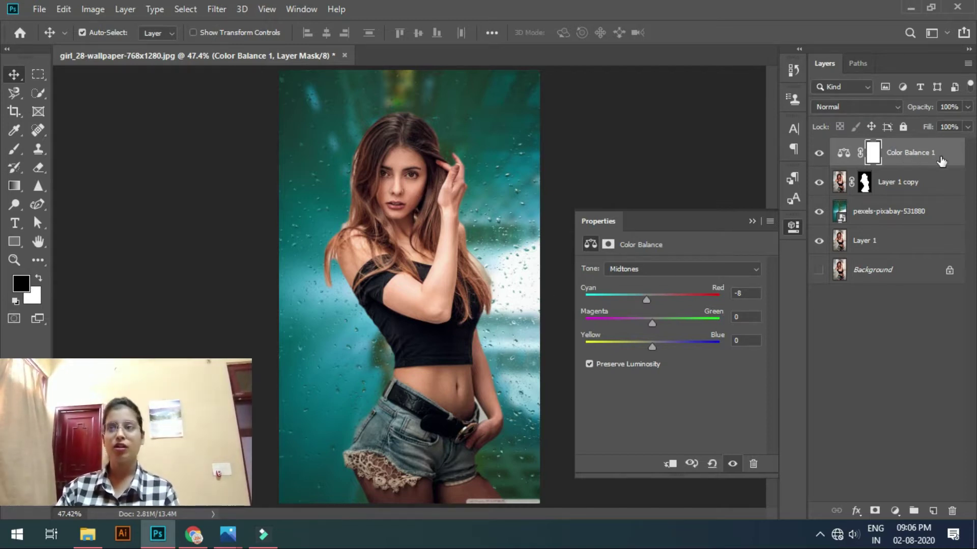
Step: Clip the Color Balance layer to Layer 1 copy, release it once, and create the clipping mask again
click(940, 157)
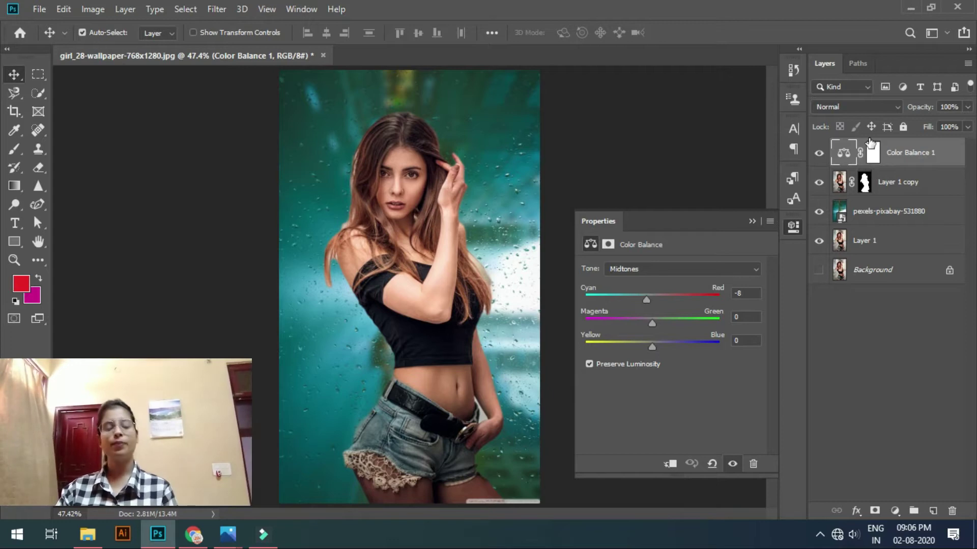
alt+click(859, 163)
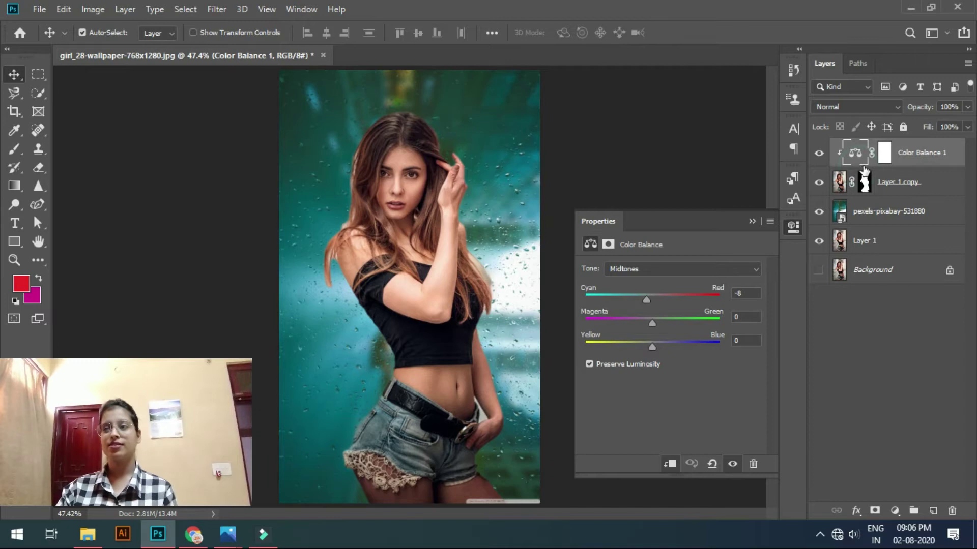
right_click(942, 162)
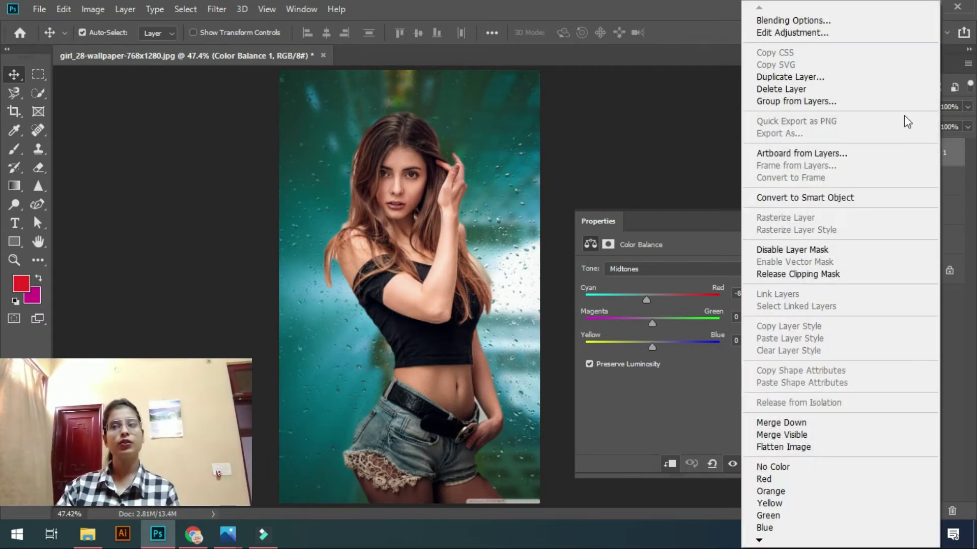
click(697, 148)
alt+click(867, 164)
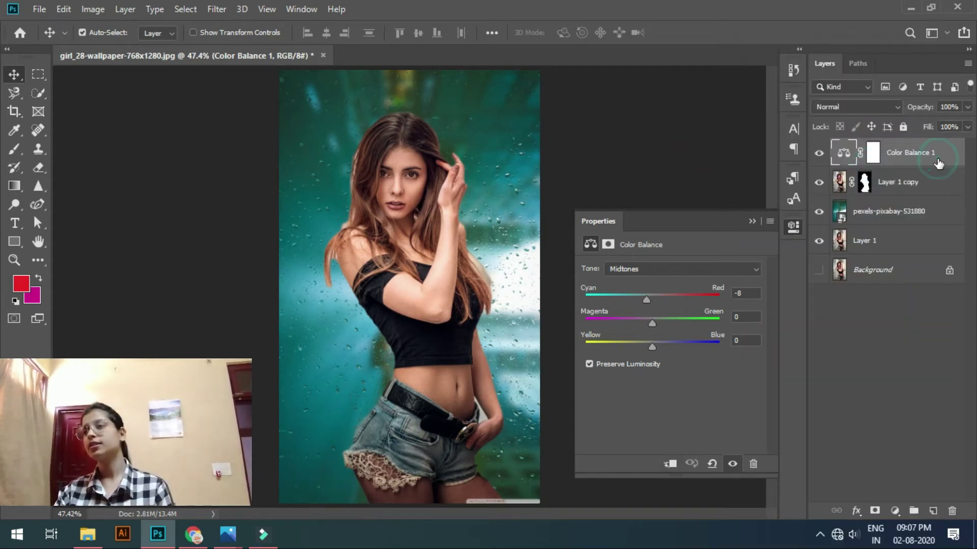
right_click(936, 157)
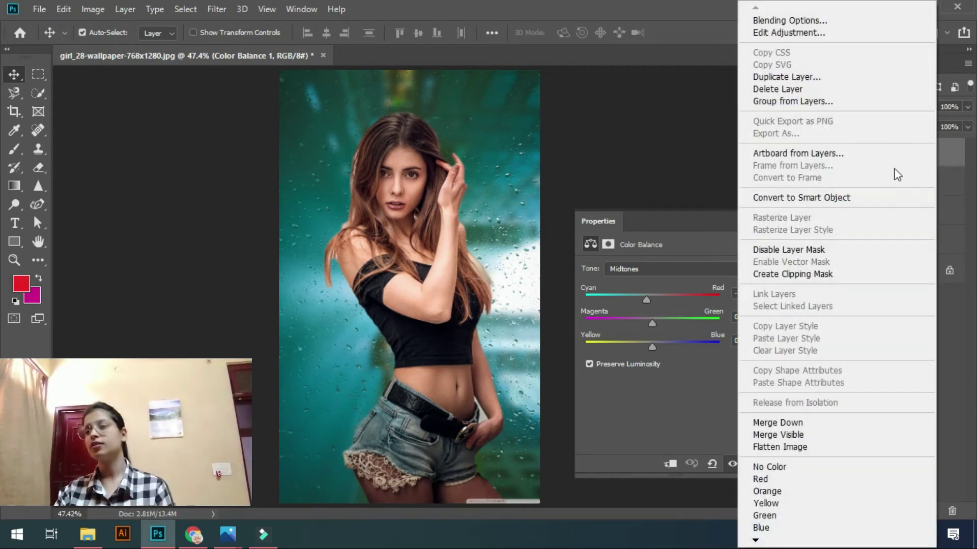
click(791, 273)
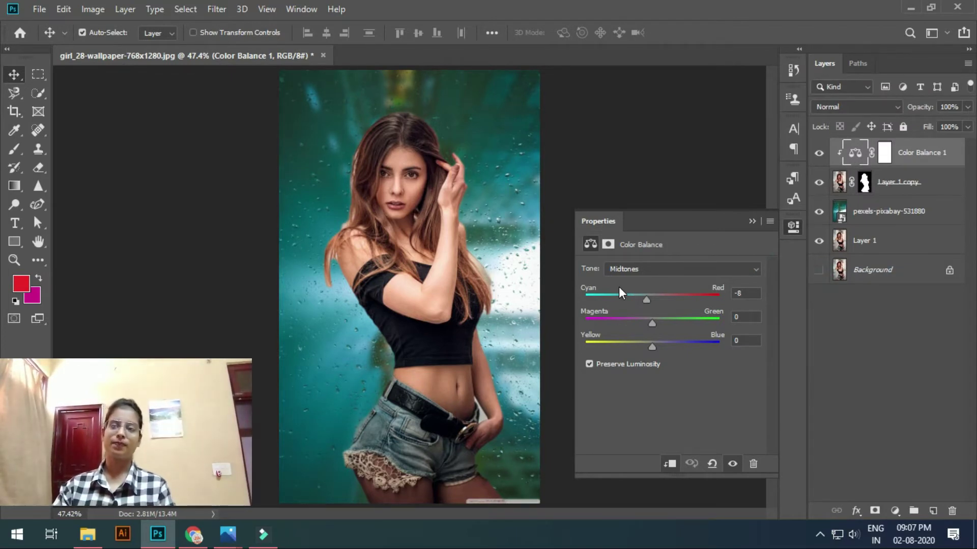
Step: Set the midtones' color balance to Cyan–Red -33, Magenta–Green -3 and Yellow–Blue -1
drag(646, 299, 634, 303)
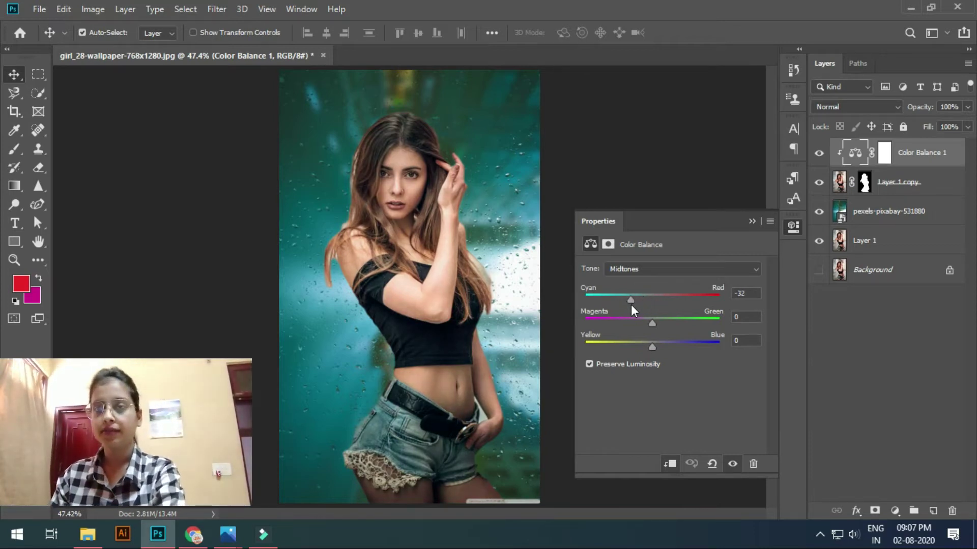
drag(626, 306, 643, 296)
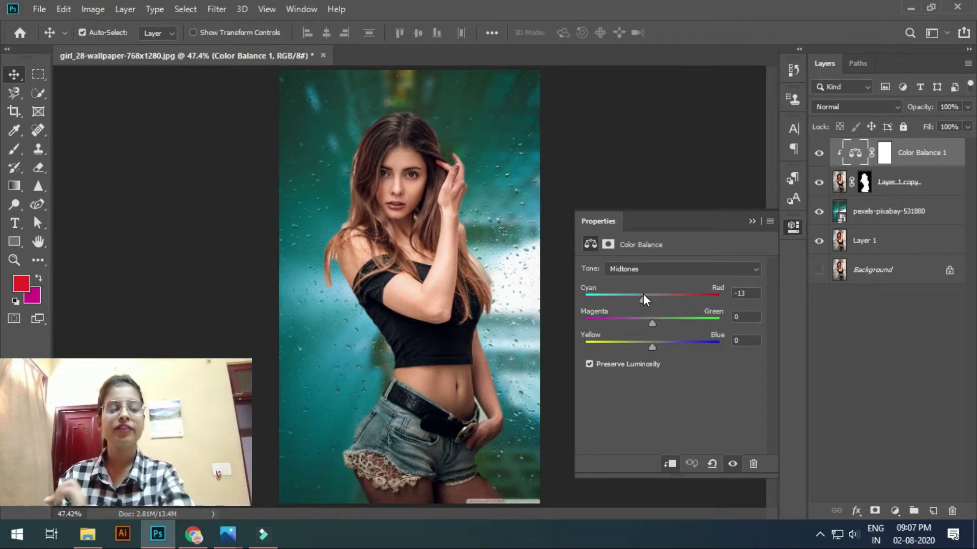
drag(644, 295, 631, 298)
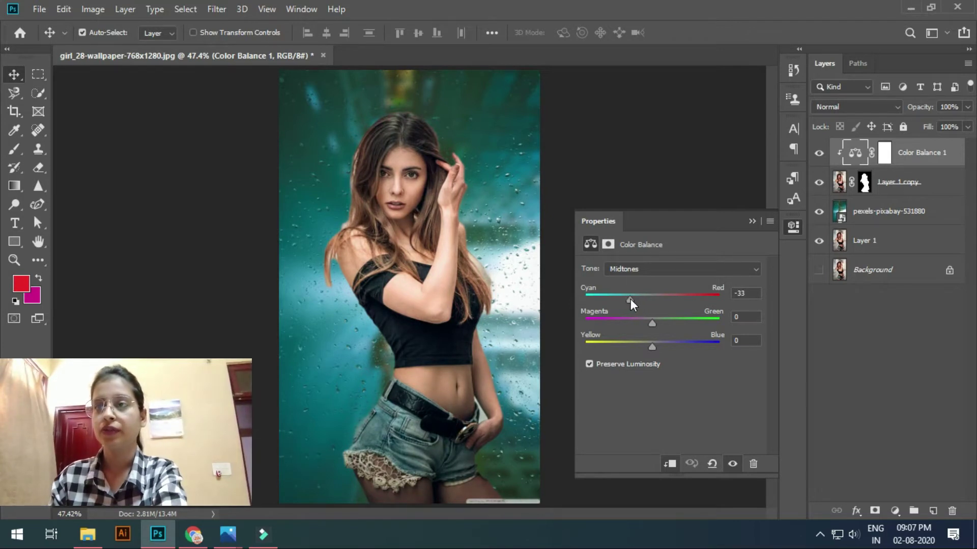
drag(653, 323, 651, 348)
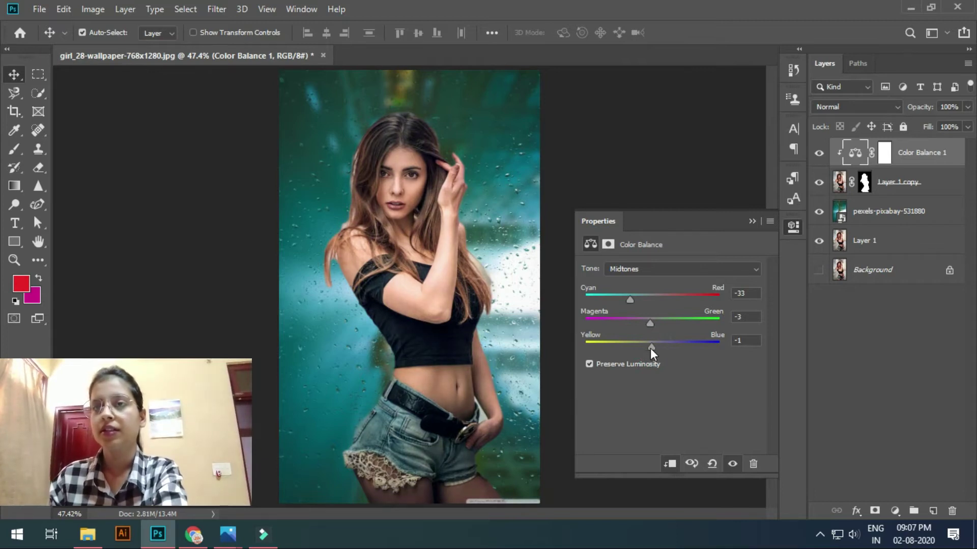
Step: Set the shadows' color balance to Cyan–Red -20, Magenta–Green 0 and Yellow–Blue +6
click(621, 271)
click(633, 282)
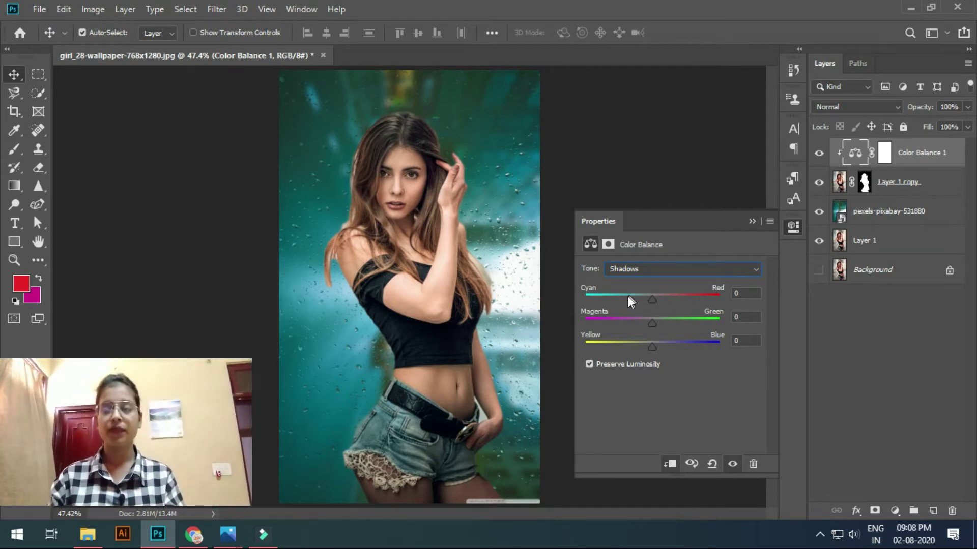
drag(651, 297, 634, 317)
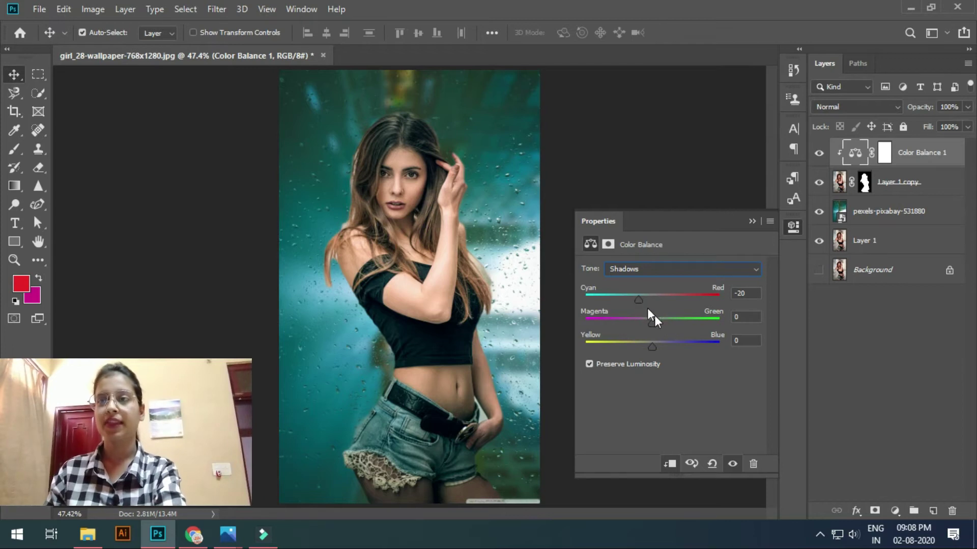
mouse_move(651, 322)
mouse_down()
mouse_move(637, 324)
mouse_move(668, 323)
mouse_move(652, 323)
mouse_up()
text(0)
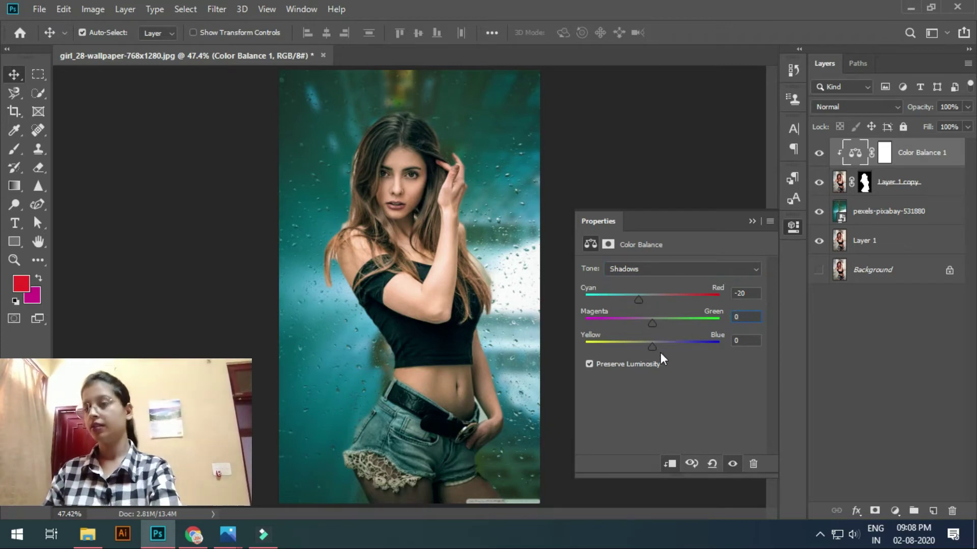
click(672, 347)
mouse_move(673, 347)
mouse_down()
mouse_move(644, 348)
mouse_move(664, 342)
mouse_move(648, 346)
mouse_move(657, 348)
mouse_up()
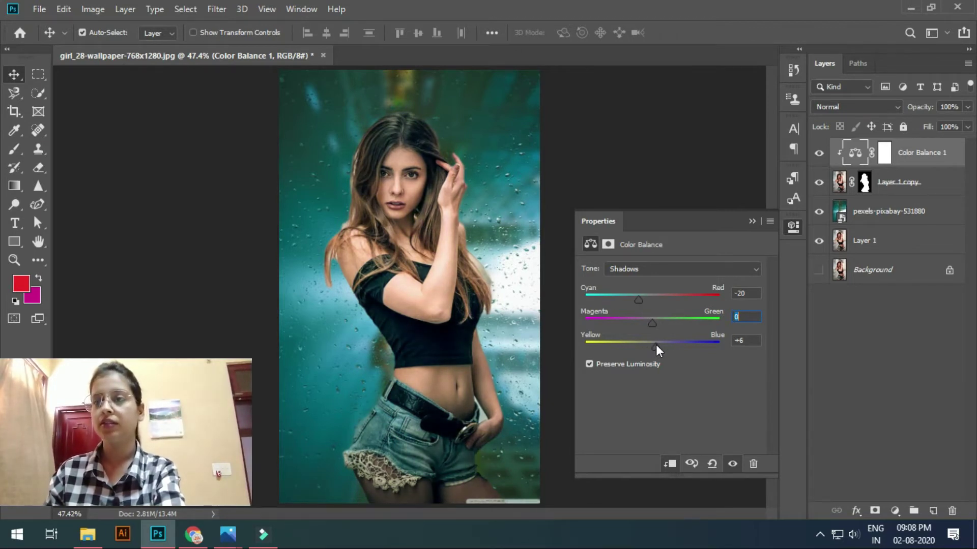
Step: Set the highlights' color balance to Cyan–Red -13, Magenta–Green 0 and Yellow–Blue -13, and close the adjustment's properties
click(636, 267)
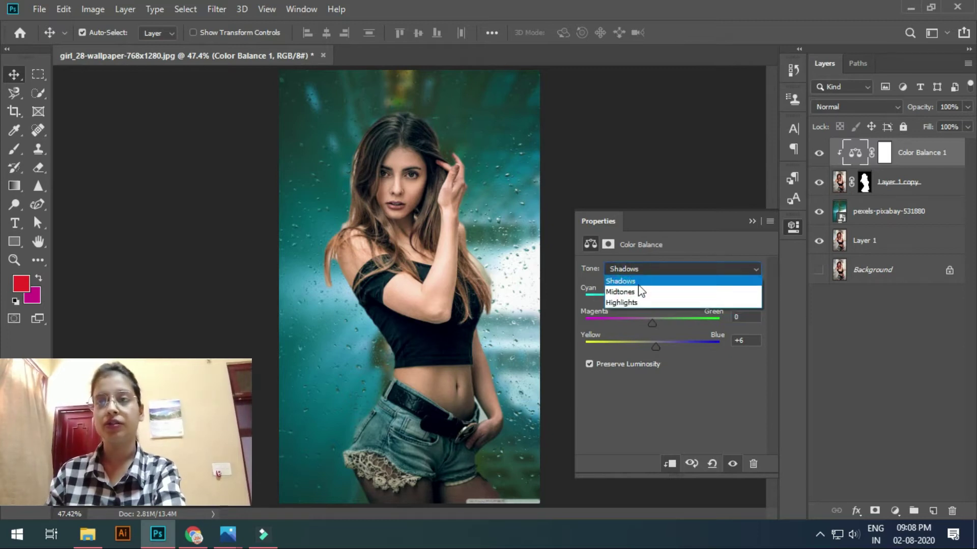
click(638, 298)
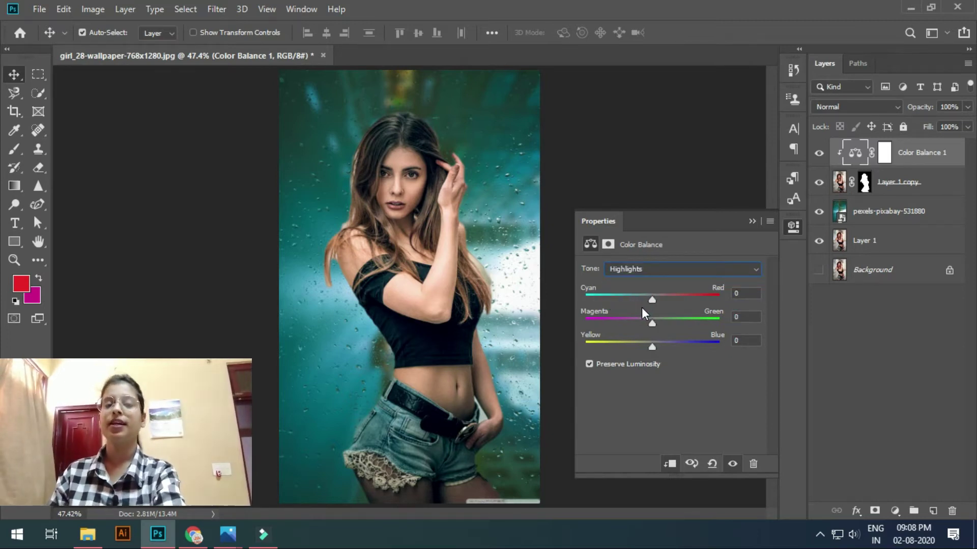
drag(654, 300, 650, 322)
drag(665, 322, 653, 324)
click(749, 320)
mouse_move(650, 347)
mouse_down()
mouse_move(641, 349)
mouse_move(658, 349)
mouse_move(642, 349)
mouse_up()
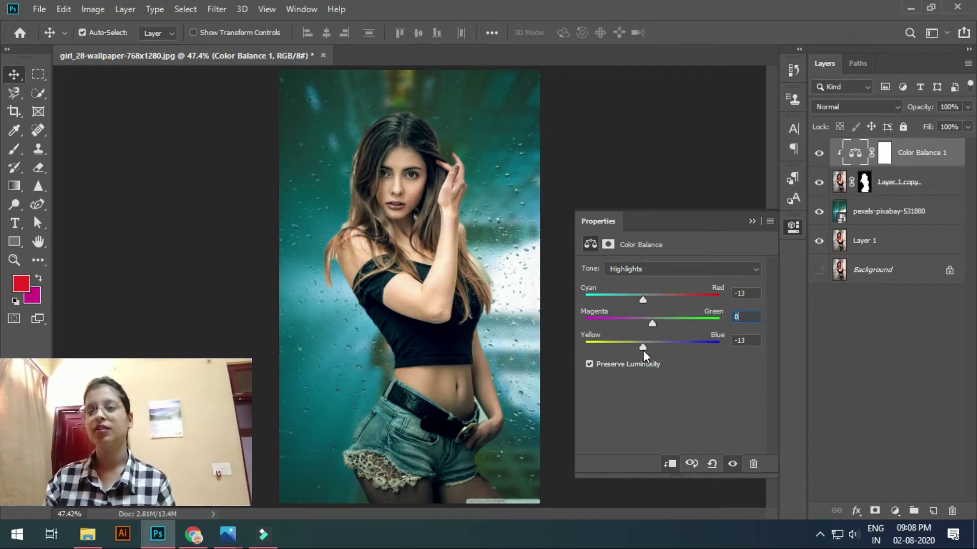
click(751, 222)
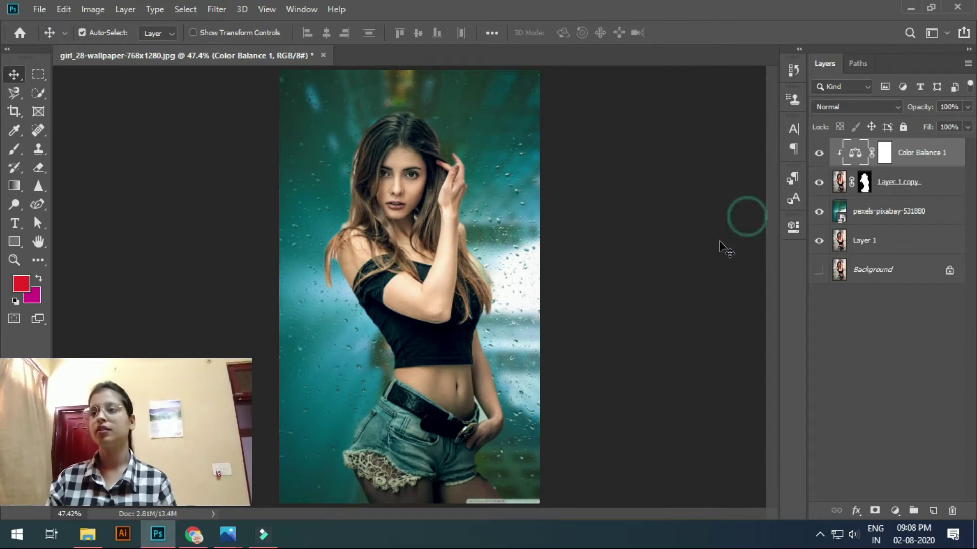
click(719, 242)
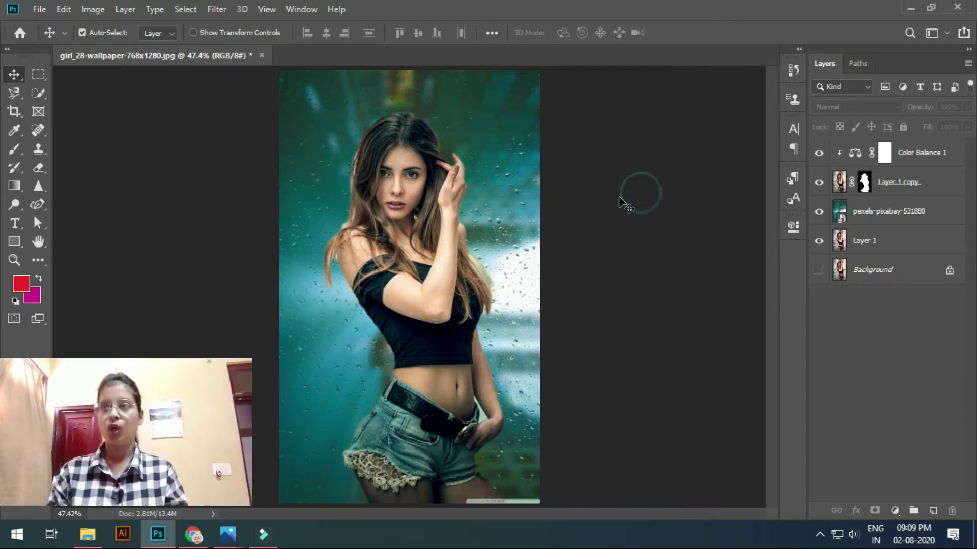
Step: Duplicate the pexels-pixabay-531880 layer and place the copy at the top of the layer stack
click(496, 107)
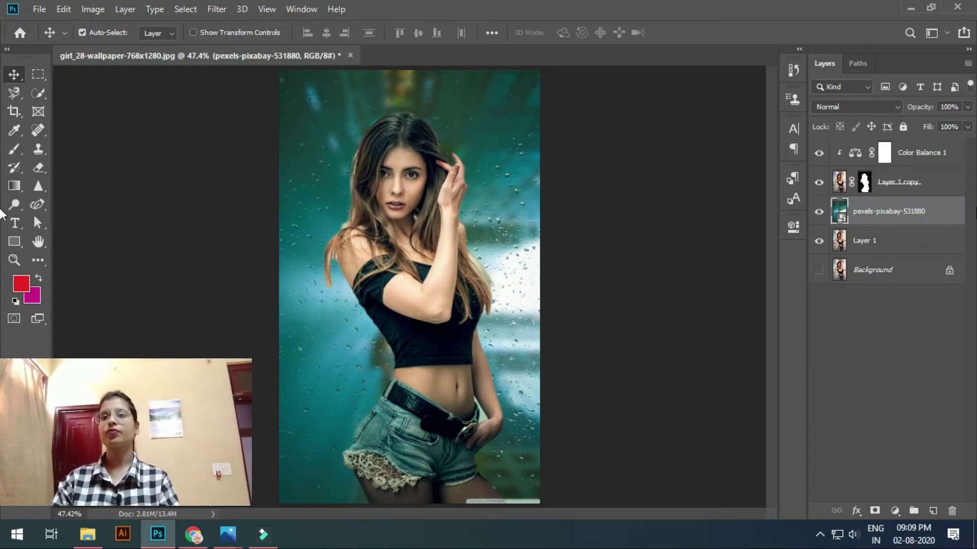
click(946, 211)
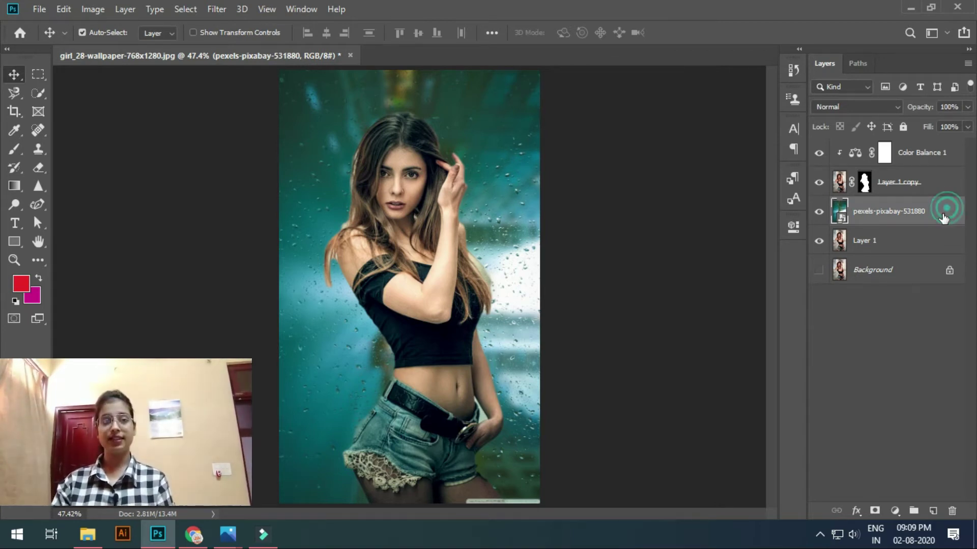
drag(936, 221, 923, 150)
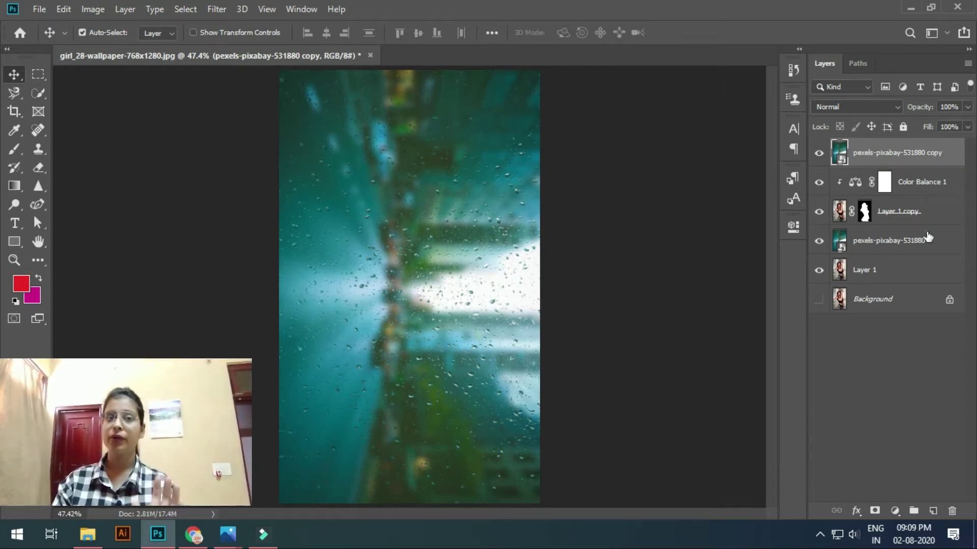
Step: Make a second copy of the pexels-pixabay-531880 layer at the top of the layer stack and delete it
click(888, 240)
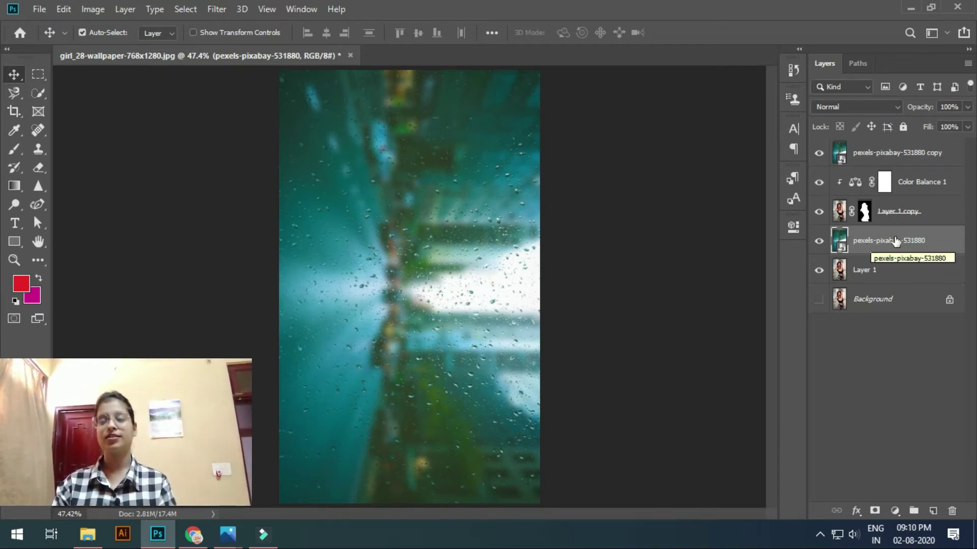
key(ctrl+j)
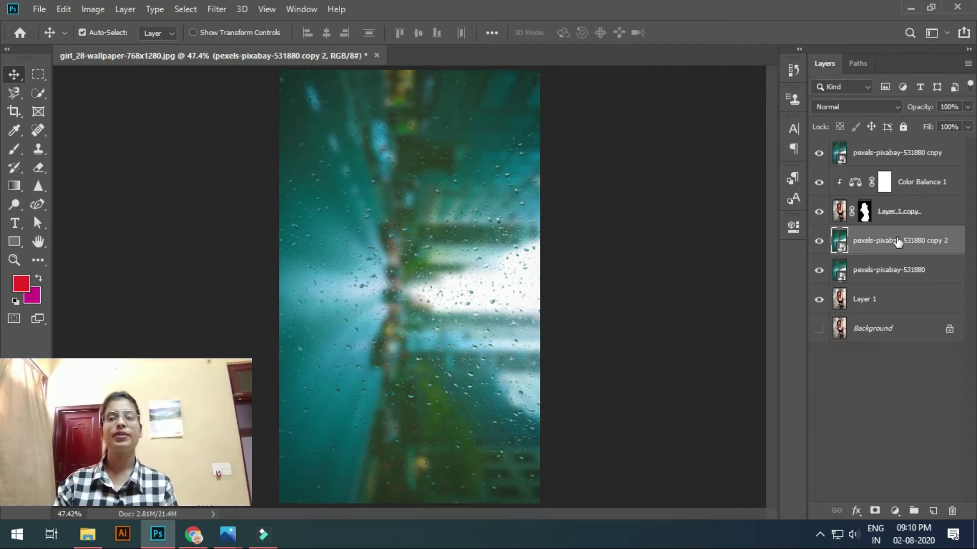
drag(898, 242, 892, 153)
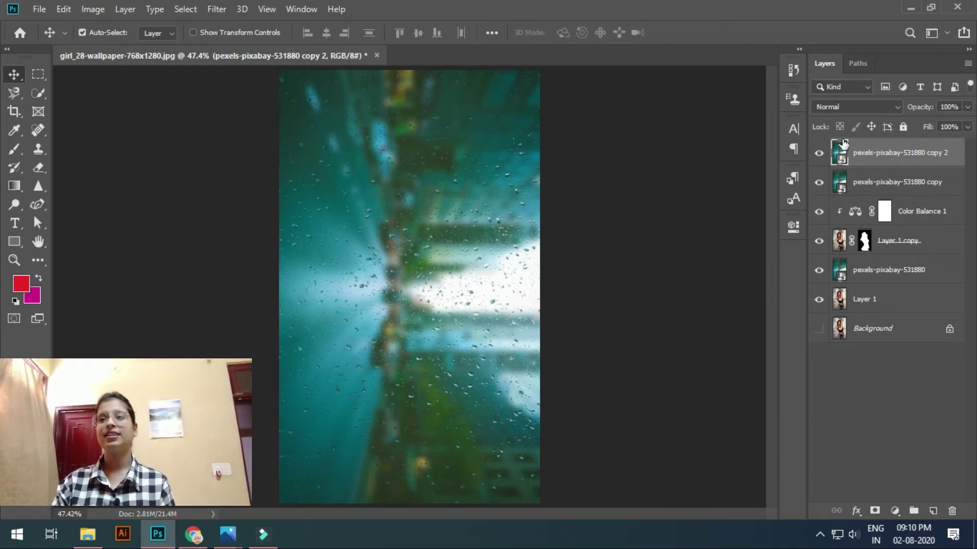
click(879, 152)
key(Delete)
click(692, 214)
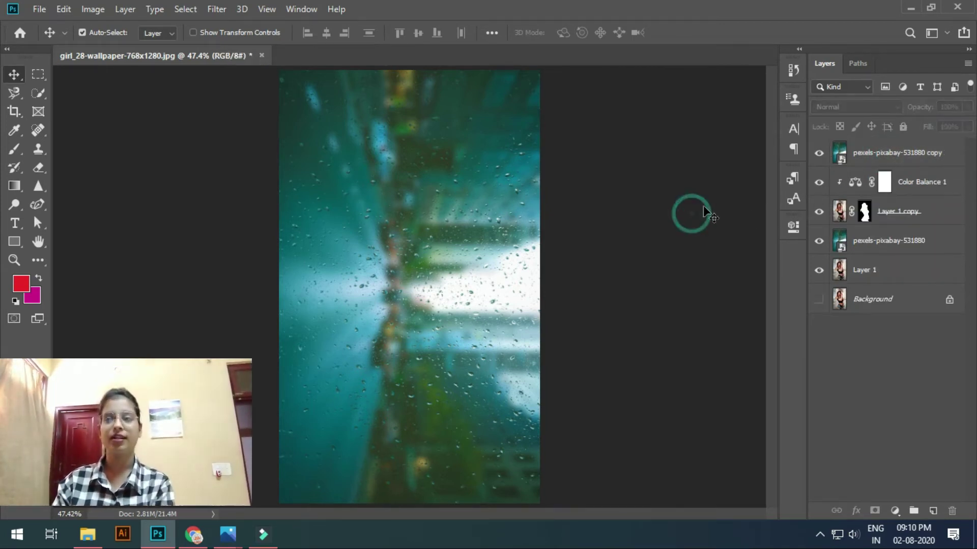
Step: Set the blend mode of the pexels-pixabay-531880 copy layer to Soft Light
click(906, 159)
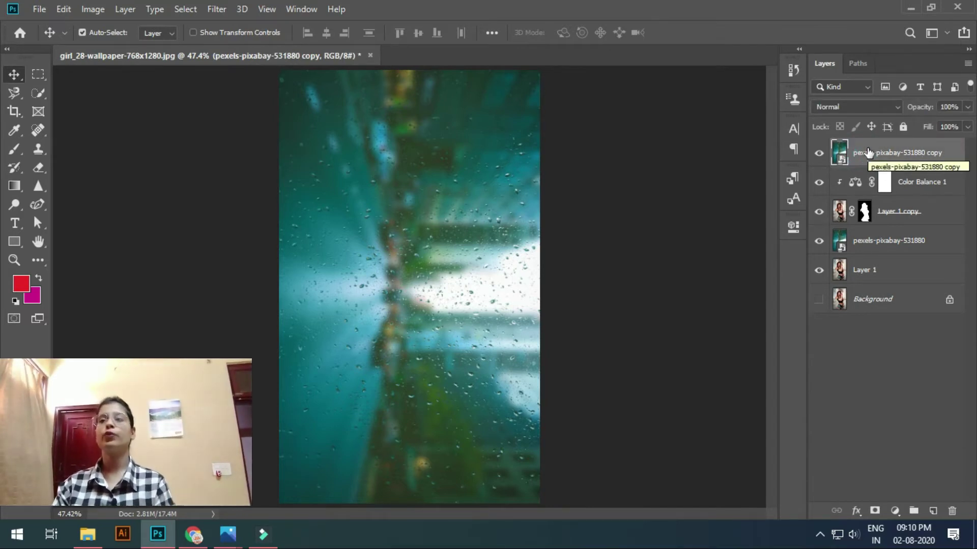
click(843, 106)
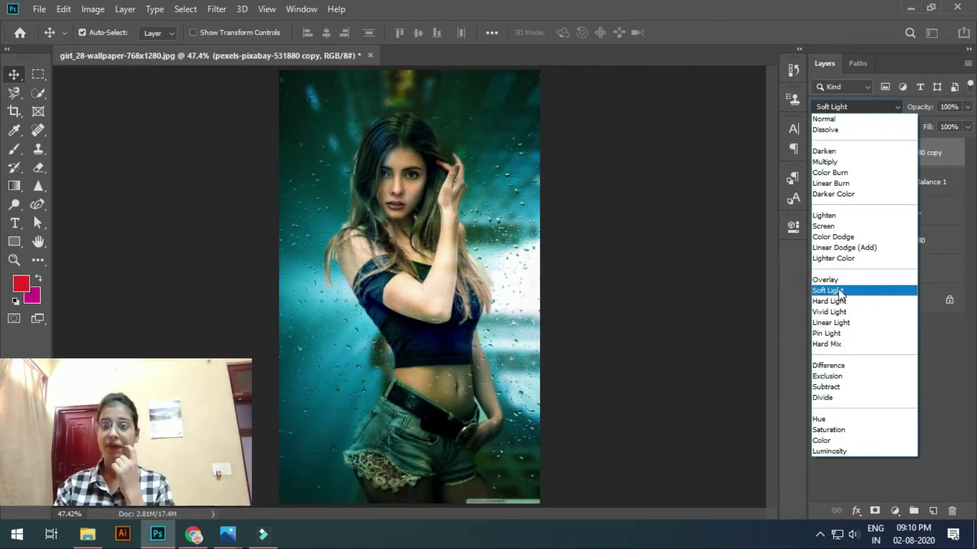
click(839, 292)
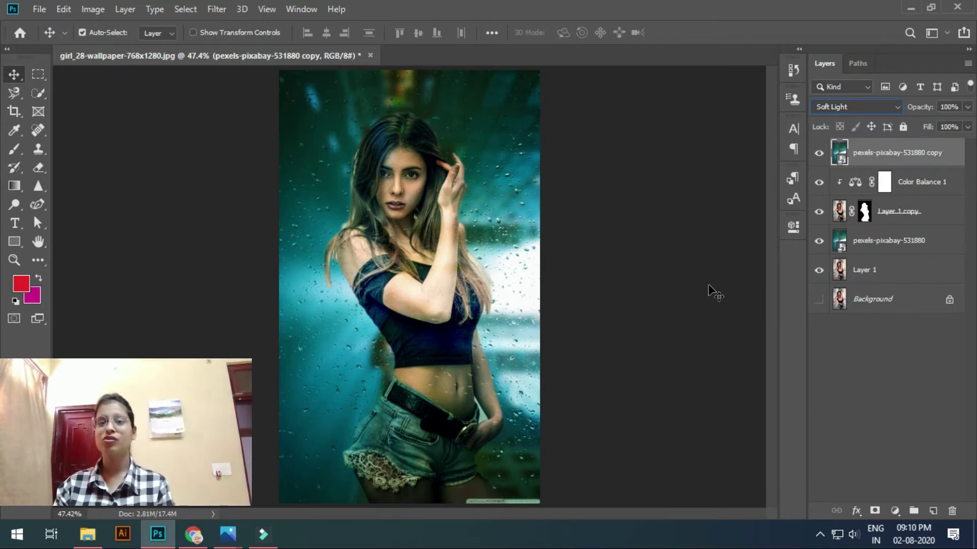
click(644, 158)
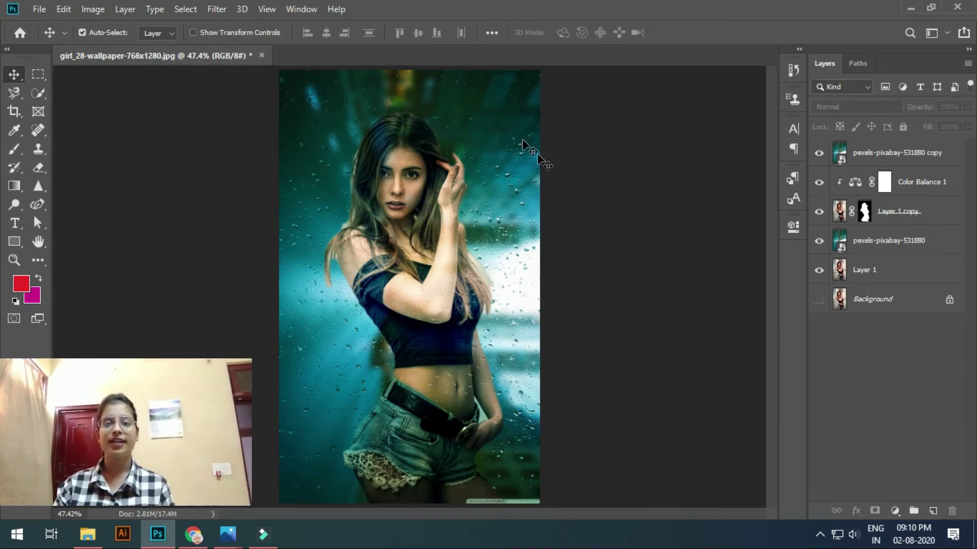
Step: Clip the Soft Light pexels-pixabay-531880 copy layer to the woman's layer below
click(873, 157)
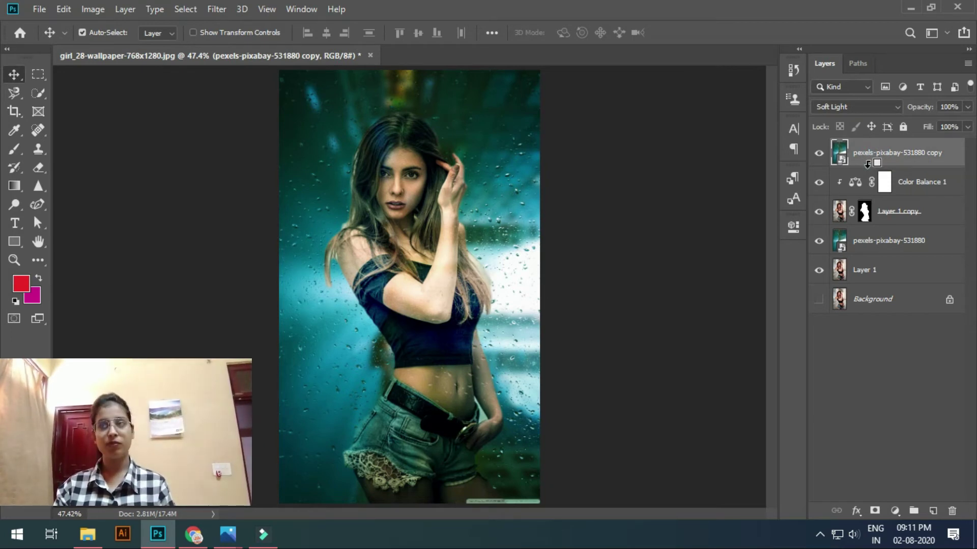
alt+click(877, 168)
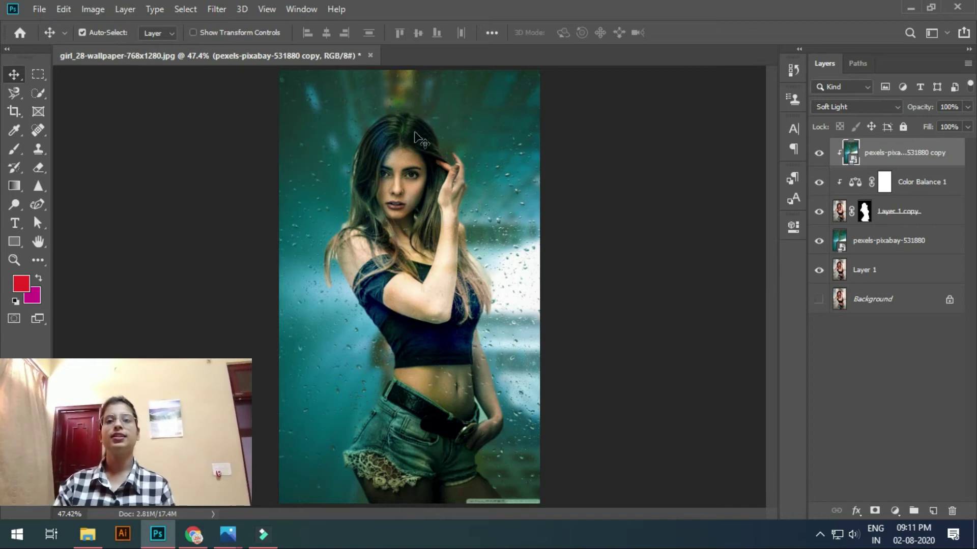
click(413, 197)
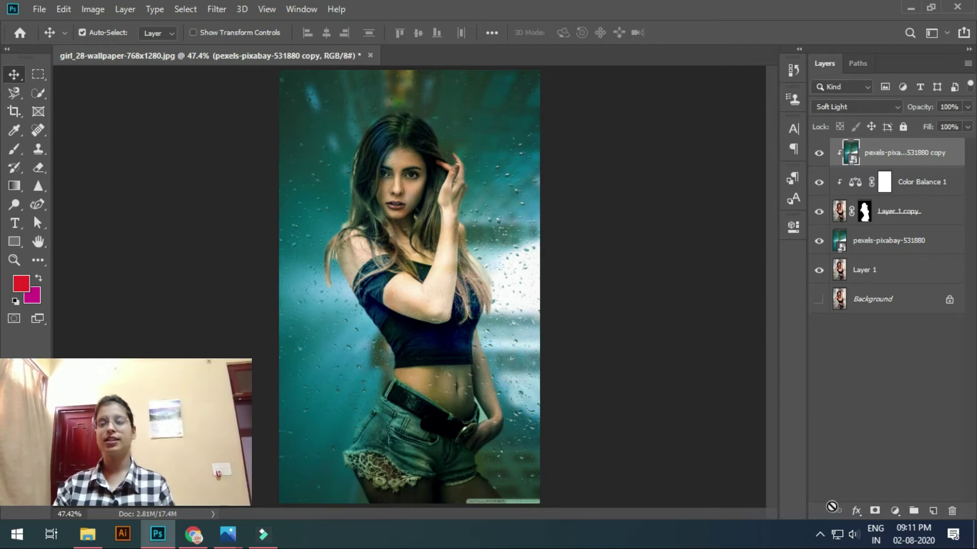
Step: Add a layer mask to the pexels-pixabay-531880 copy and paint it black over the woman's face and hair with a 175 px soft brush
click(875, 512)
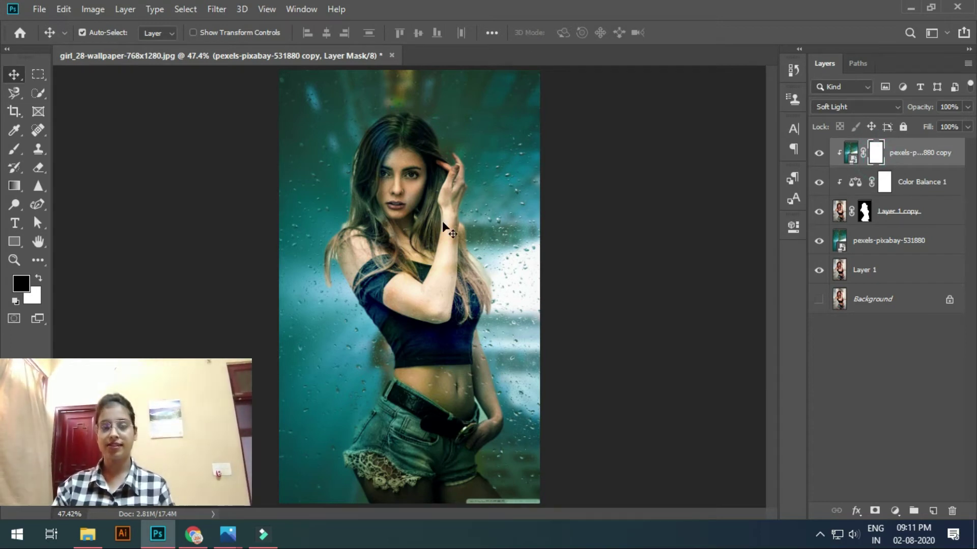
key(b)
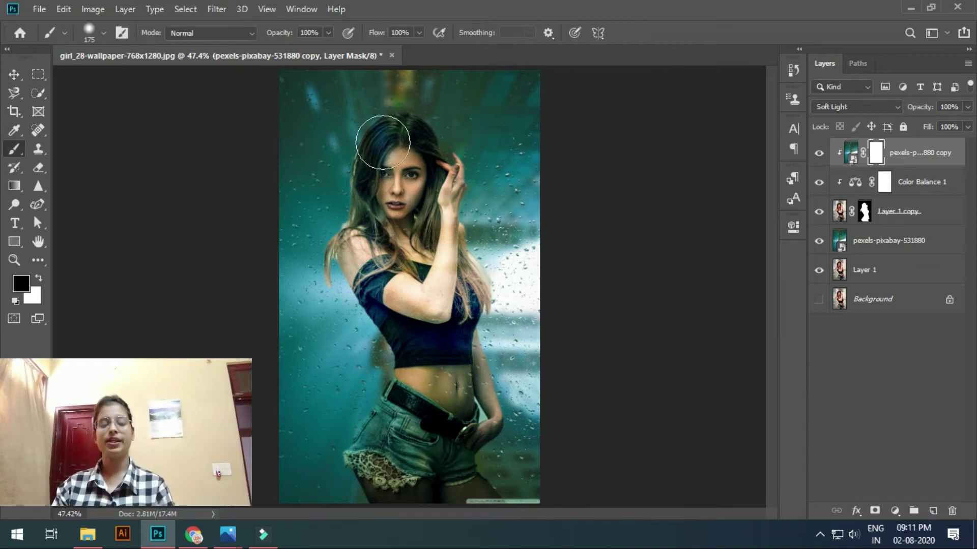
mouse_move(393, 144)
mouse_down()
mouse_move(378, 172)
mouse_move(381, 138)
mouse_move(367, 180)
mouse_move(407, 197)
mouse_move(399, 148)
mouse_move(412, 143)
mouse_move(423, 160)
mouse_move(438, 146)
mouse_move(414, 168)
mouse_move(416, 234)
mouse_up()
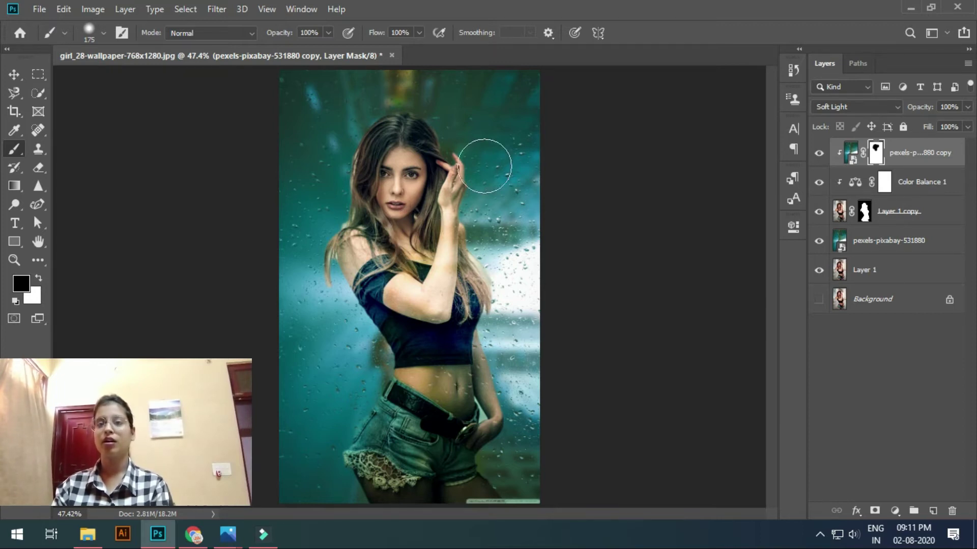
click(974, 534)
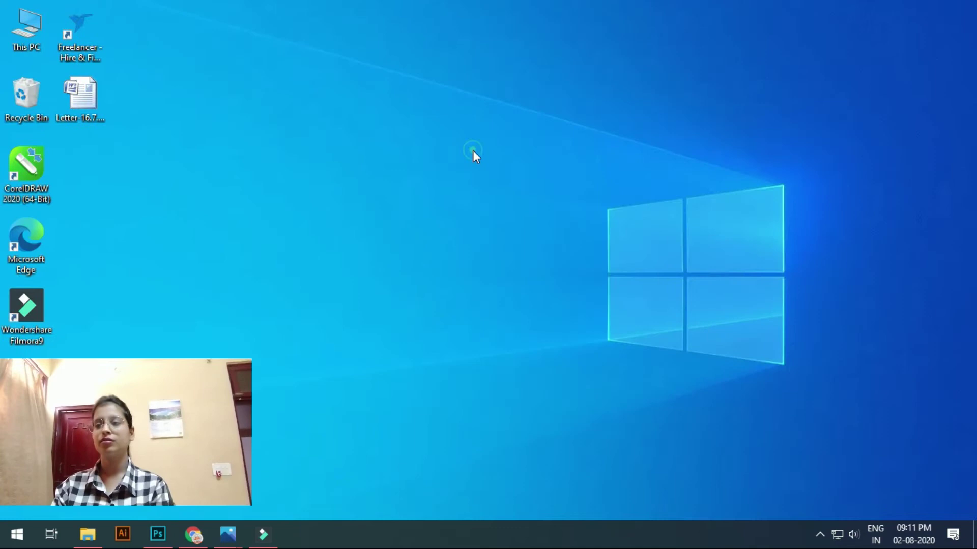
right_click(472, 151)
click(508, 192)
click(160, 537)
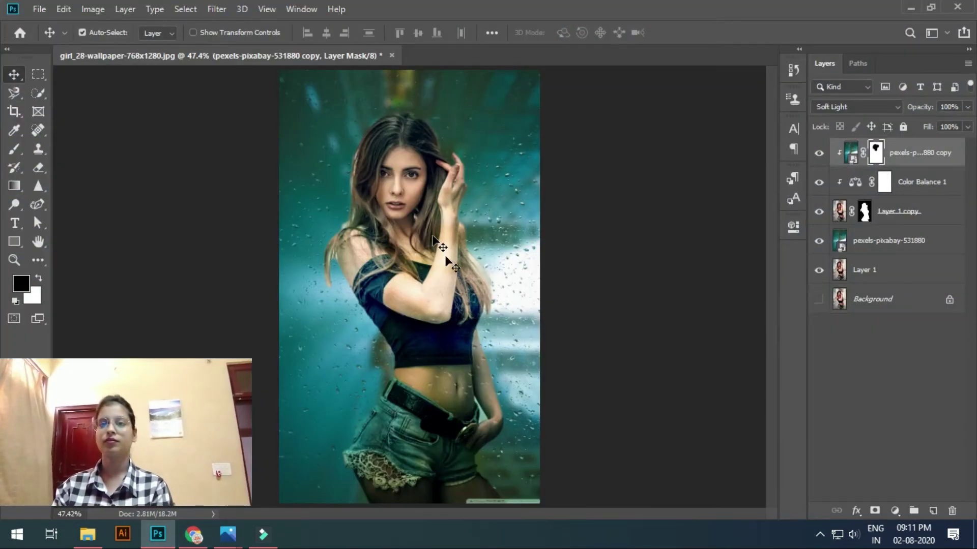
Step: Paint black on the mask over the woman's neck and upper chest with a smaller soft brush of about 90 px
key(b)
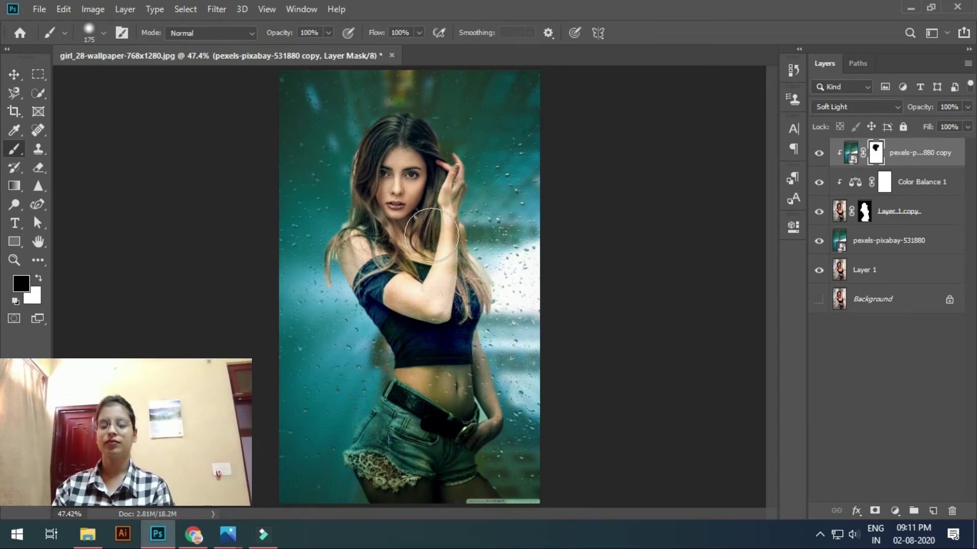
key(bracketleft)
key(bracketleft)
key(bracketleft)
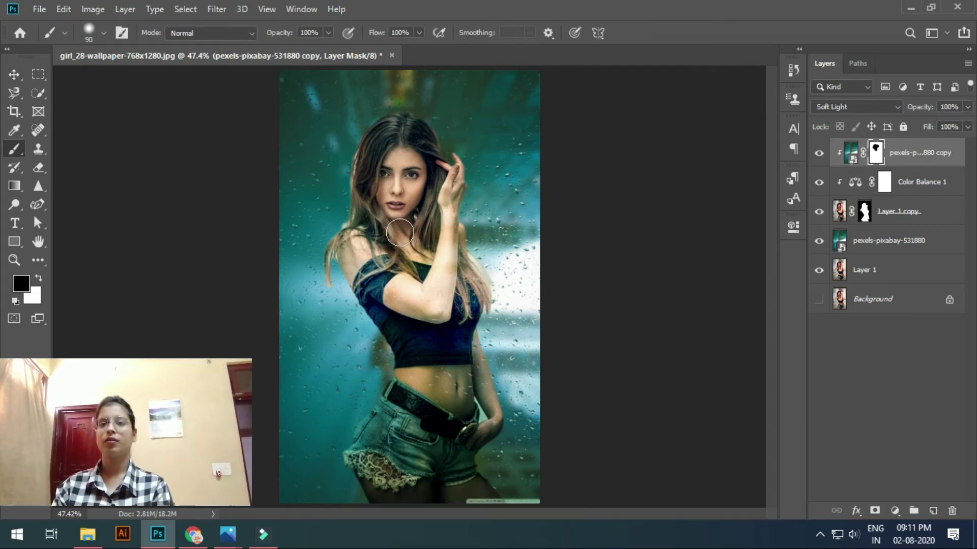
click(423, 220)
mouse_move(423, 220)
mouse_down()
mouse_move(429, 171)
mouse_move(401, 169)
mouse_move(375, 188)
mouse_move(368, 215)
mouse_move(417, 262)
mouse_move(433, 195)
mouse_move(446, 294)
mouse_up()
Step: Paint black on the pexels-pixabay-531880 copy layer's mask over the woman's shoulder and upper chest with a 90 px soft brush
key(ctrl+plus)
key(ctrl+plus)
key(ctrl+plus)
key(ctrl+plus)
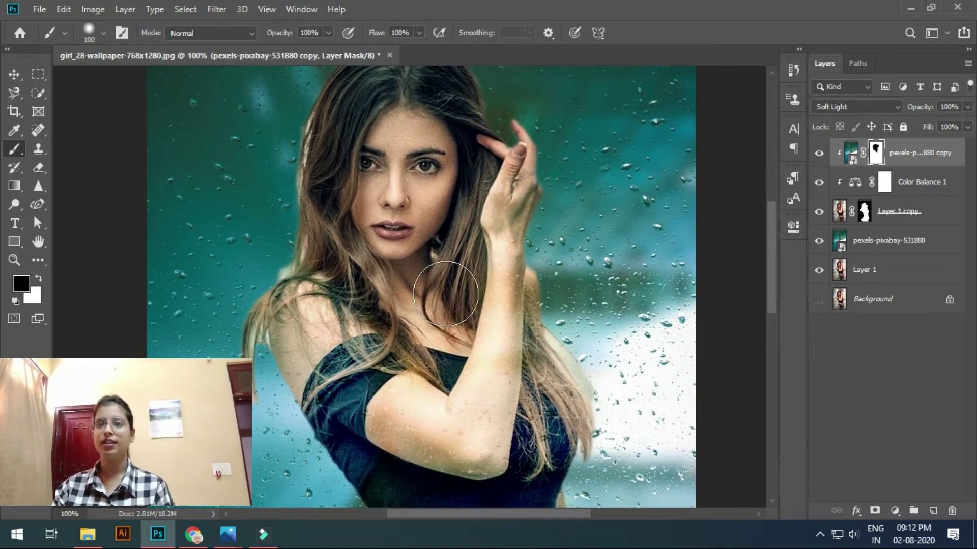
key(bracketleft)
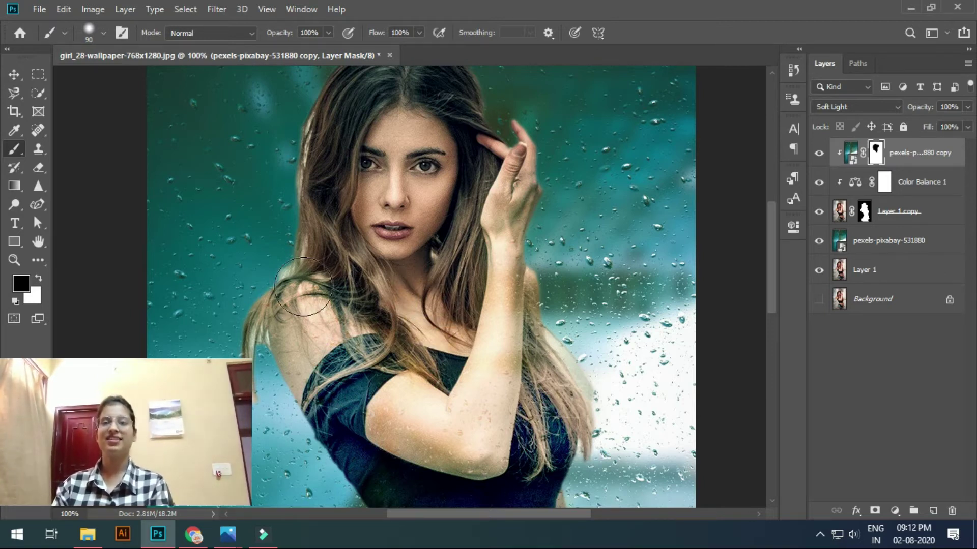
mouse_move(322, 297)
mouse_down()
mouse_move(367, 301)
mouse_move(407, 346)
mouse_move(432, 349)
mouse_up()
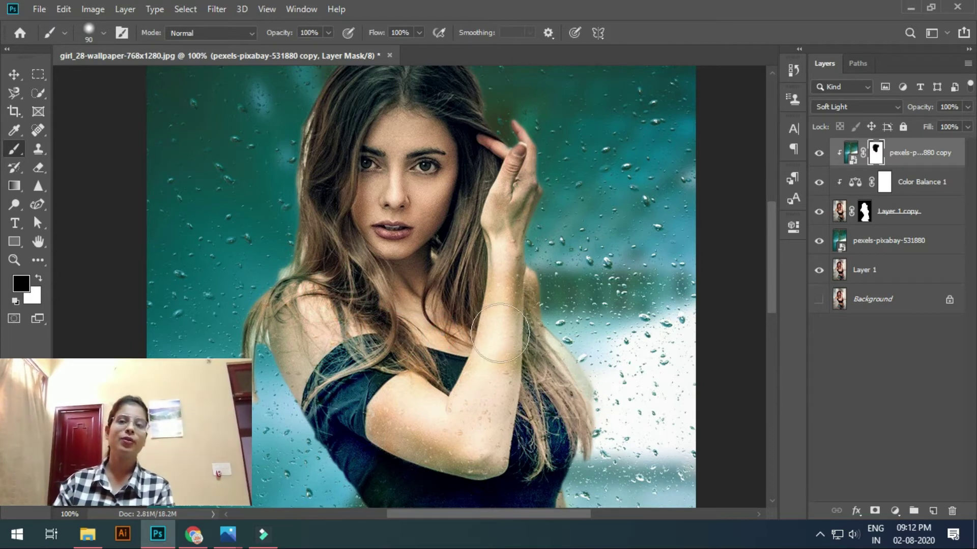
scroll(459, 396, down, 3)
drag(453, 312, 464, 279)
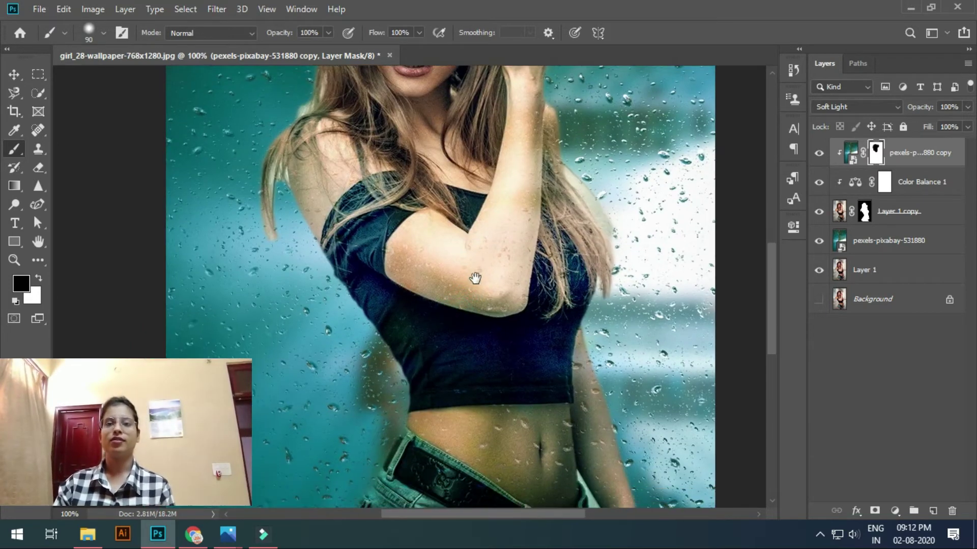
scroll(472, 305, down, 4)
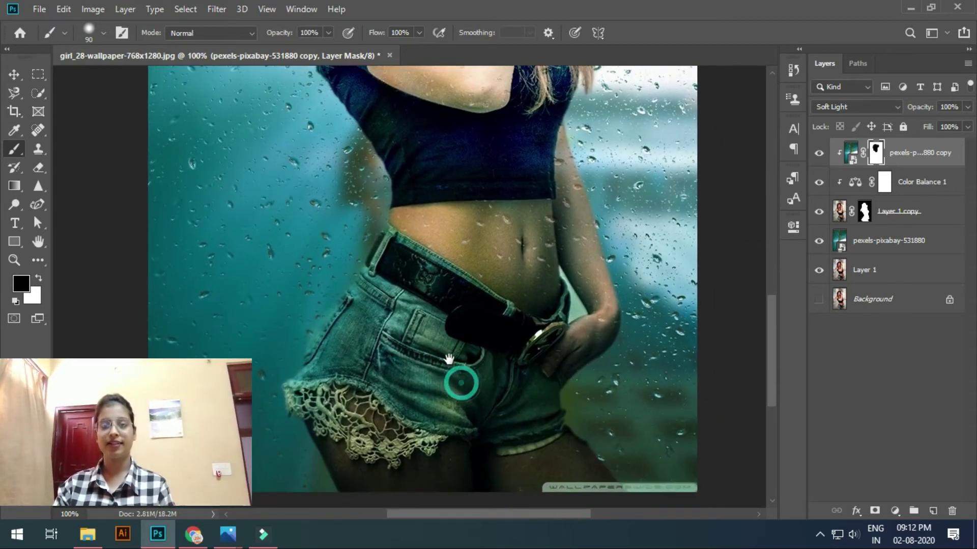
Step: Set the pexels-pixabay-531880 copy layer to Overlay blending with 80% opacity and 84% fill
key(ctrl+0)
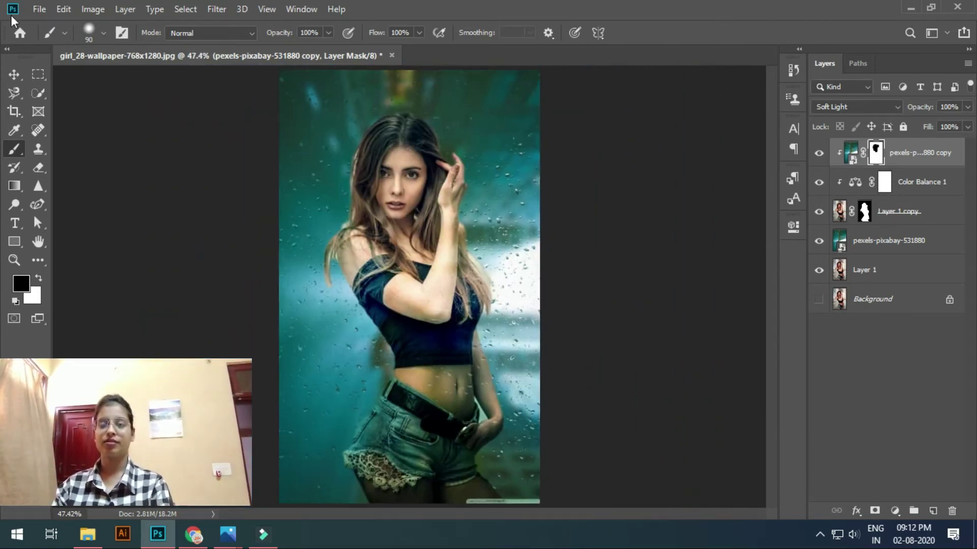
click(14, 76)
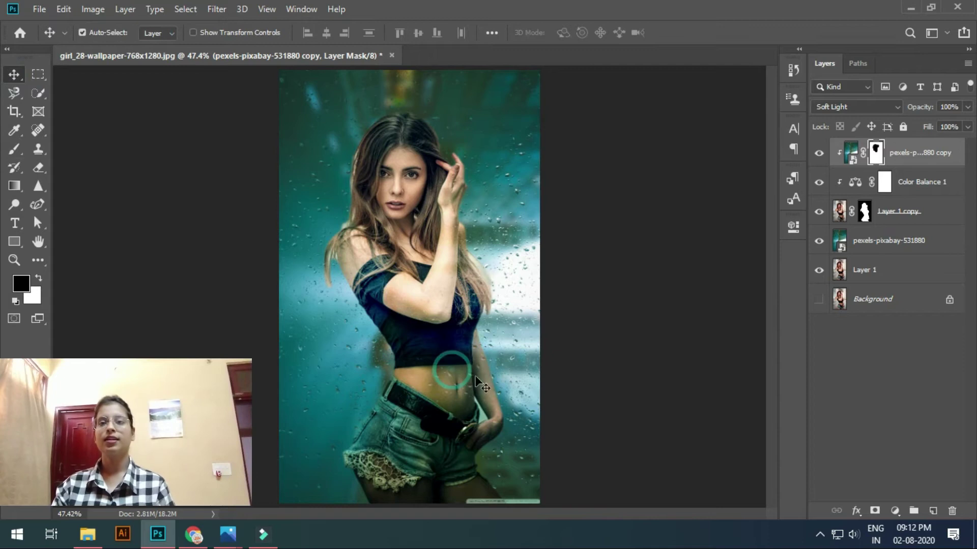
click(839, 107)
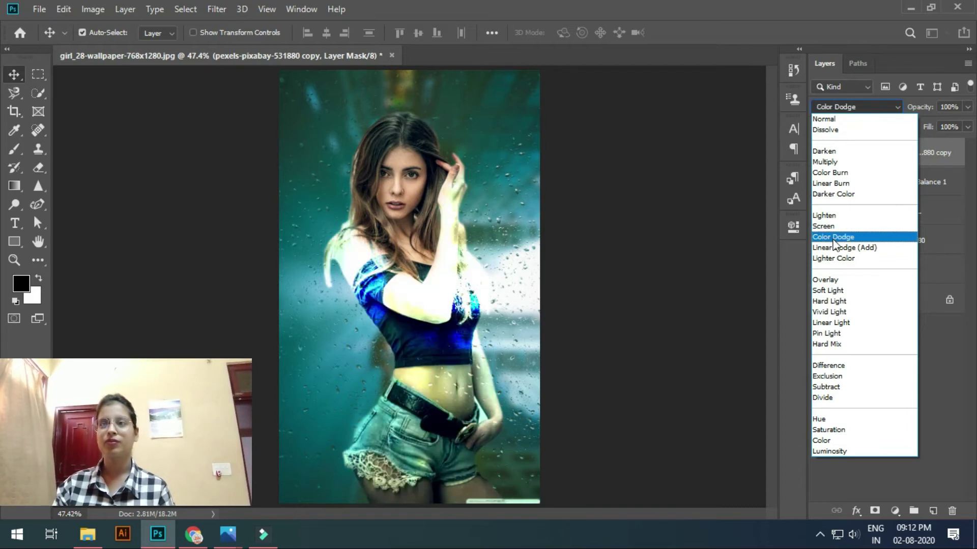
click(830, 280)
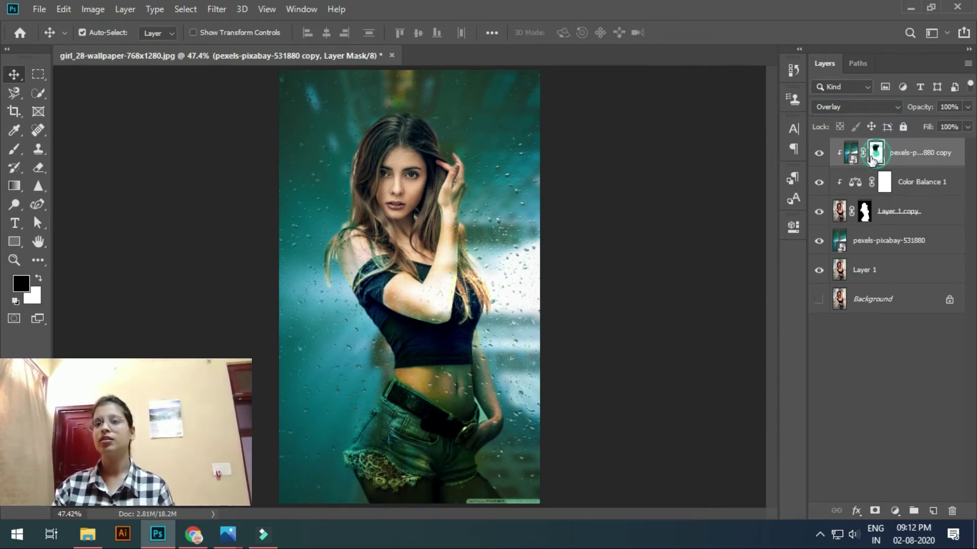
drag(929, 110, 923, 109)
click(916, 110)
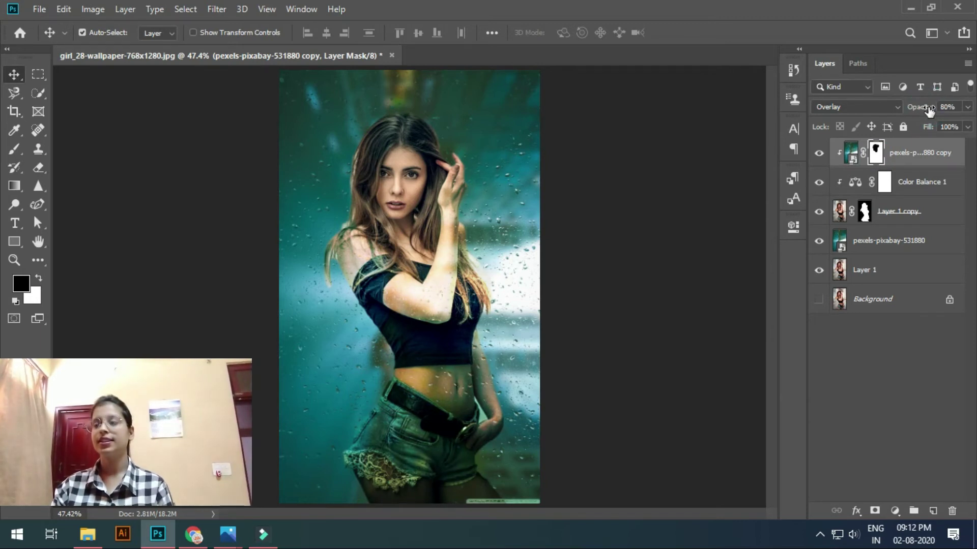
drag(930, 131, 920, 130)
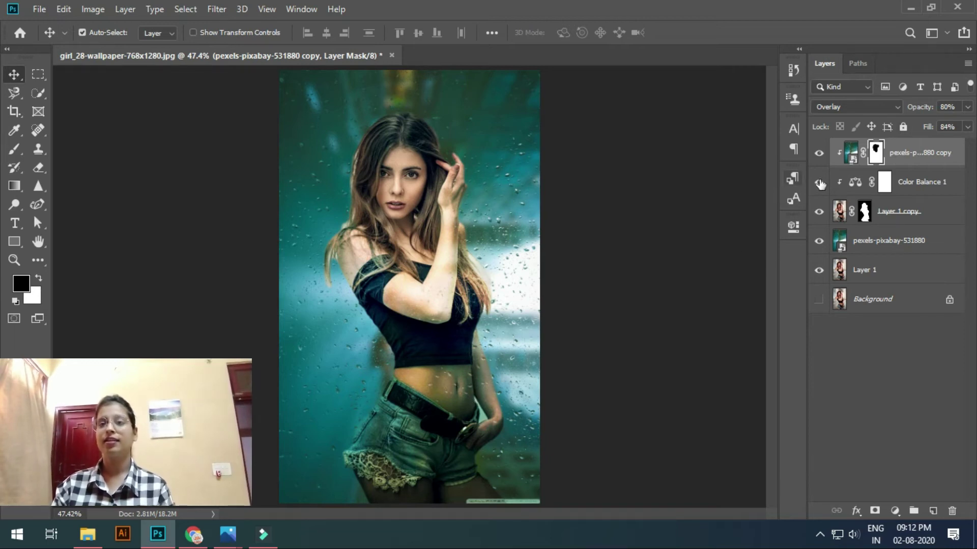
Step: Paint black on the pexels-pixabay-531880 copy layer's mask over the woman's raised forearm with a 90 px soft brush
click(851, 153)
key(b)
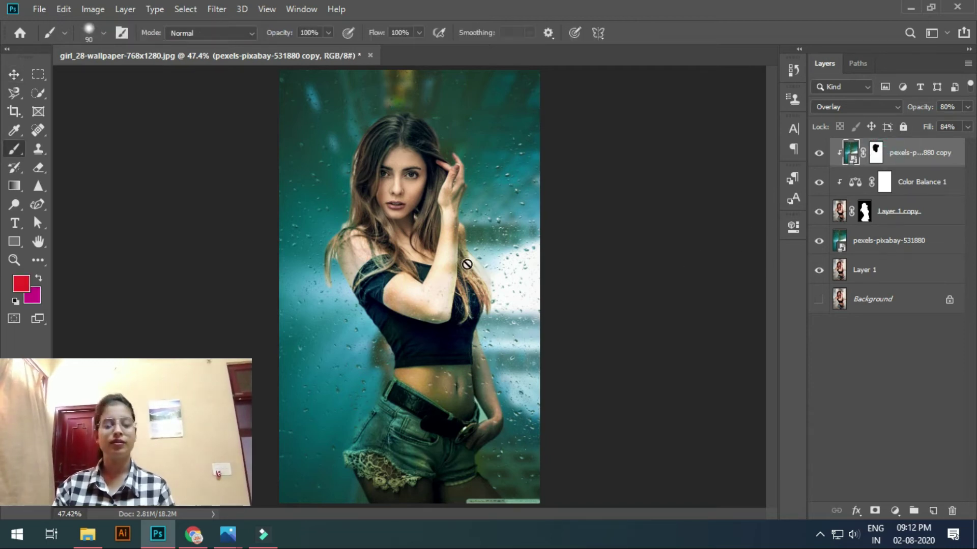
click(875, 152)
key(d)
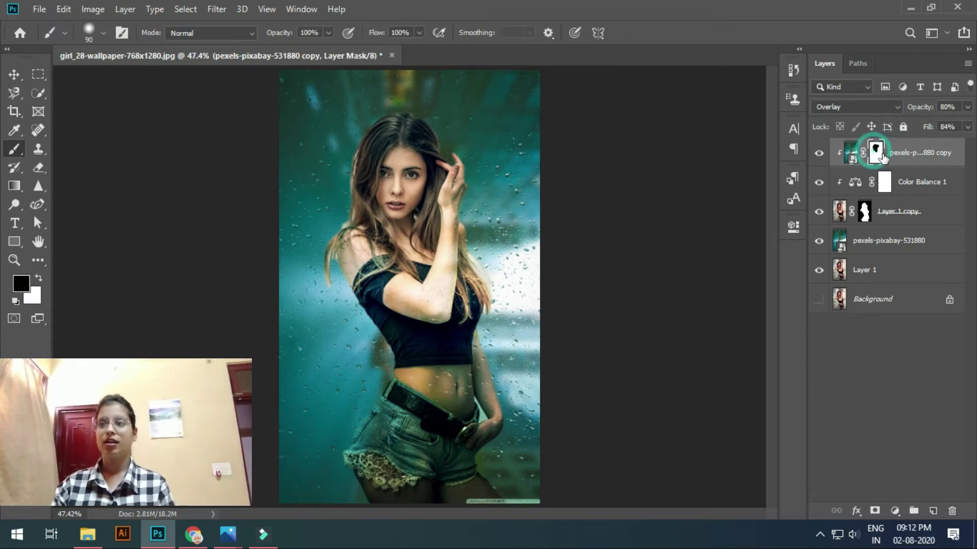
click(438, 295)
mouse_move(438, 295)
mouse_down()
mouse_move(437, 235)
mouse_move(428, 259)
mouse_move(448, 304)
mouse_move(435, 303)
mouse_move(435, 260)
mouse_move(453, 240)
mouse_move(438, 259)
mouse_move(440, 291)
mouse_move(421, 284)
mouse_up()
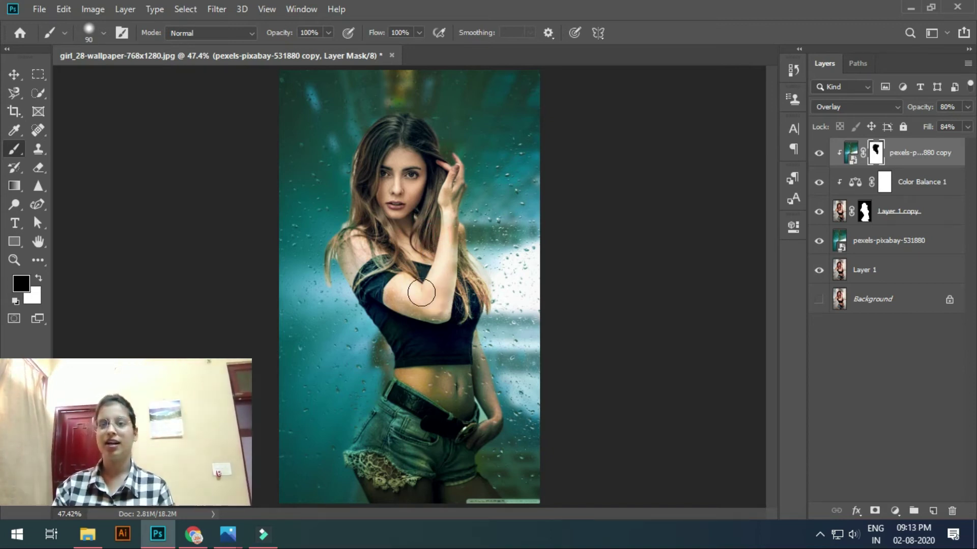
Step: Target the image of the pexels-pixabay-531880 copy layer instead of its mask and rasterize the smart object
key(ctrl+2)
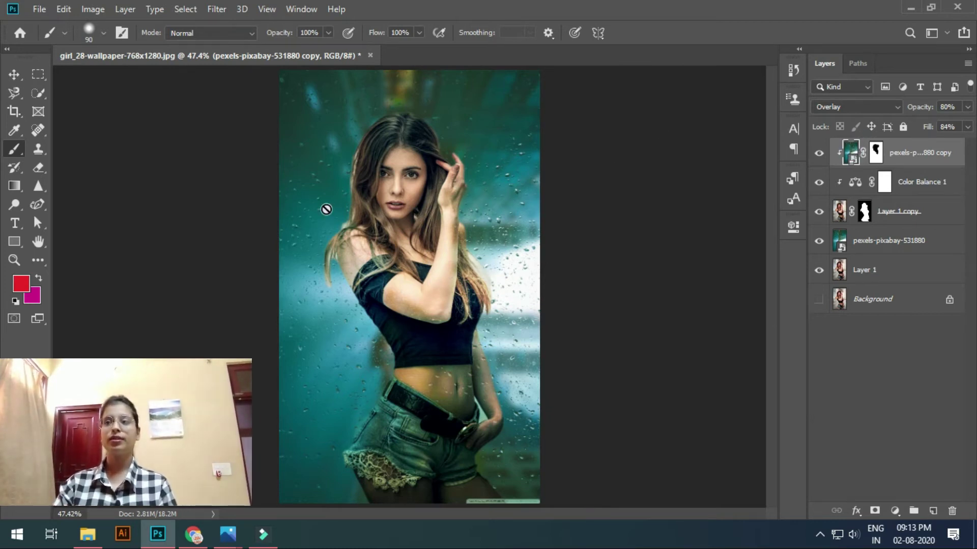
click(401, 189)
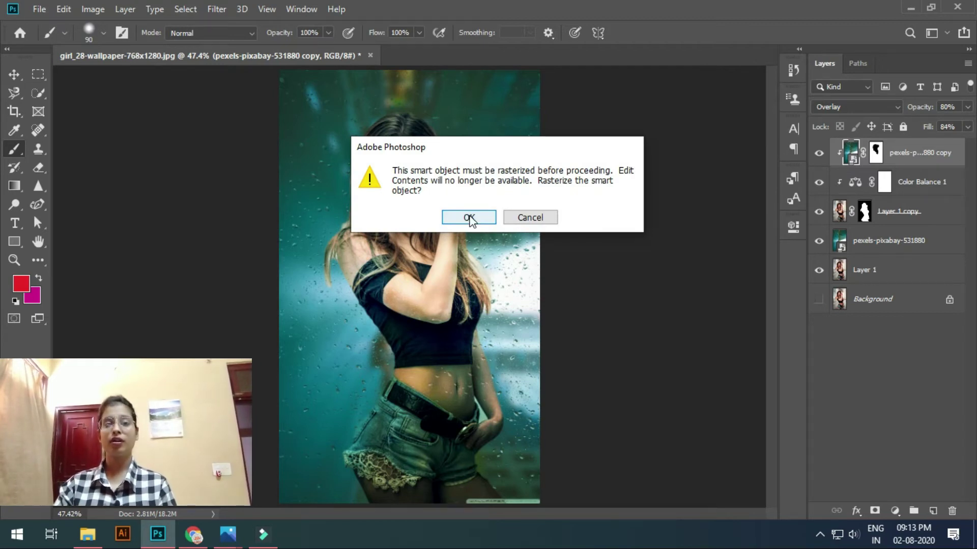
click(396, 174)
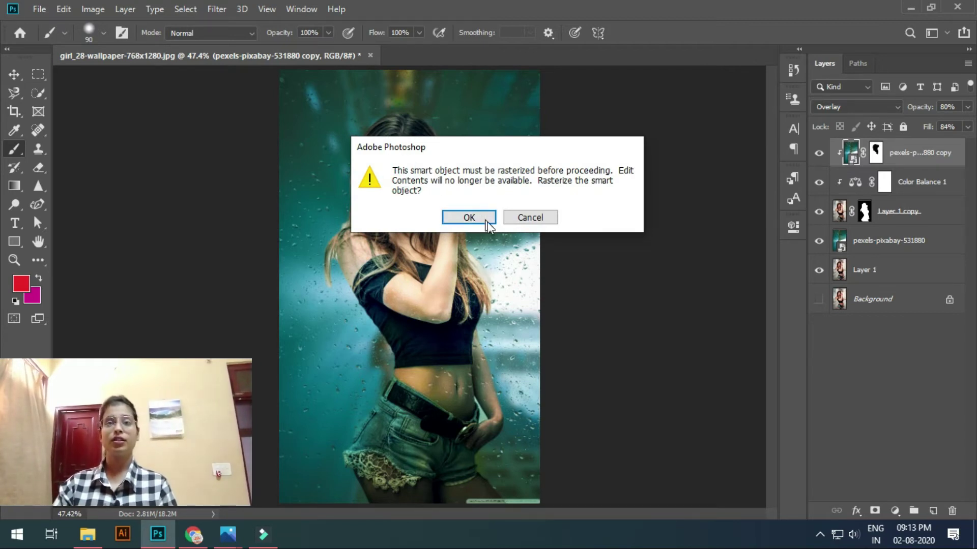
click(468, 218)
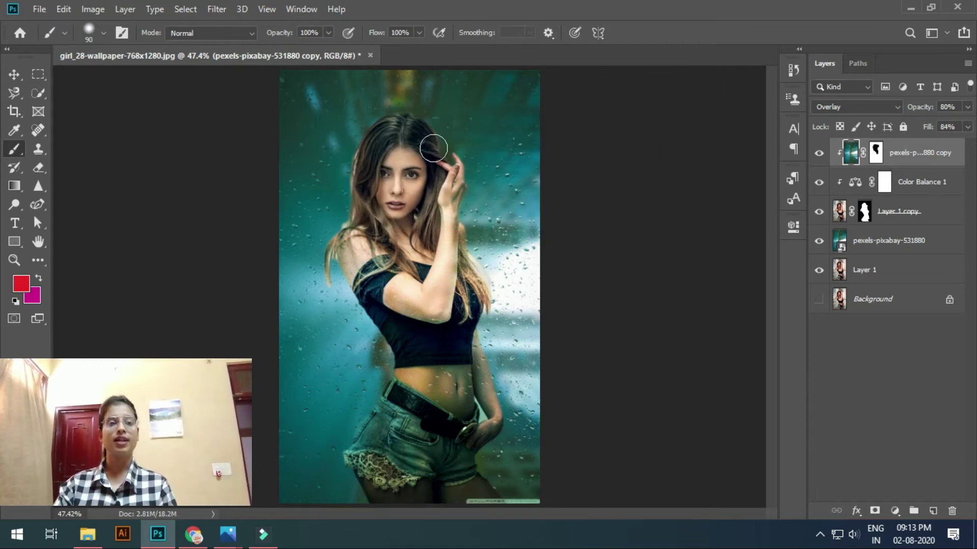
Step: Try painting red directly on the rasterized copy layer over the woman's hand, hair, shoulder, elbow and waist
drag(460, 254, 476, 283)
drag(447, 167, 450, 201)
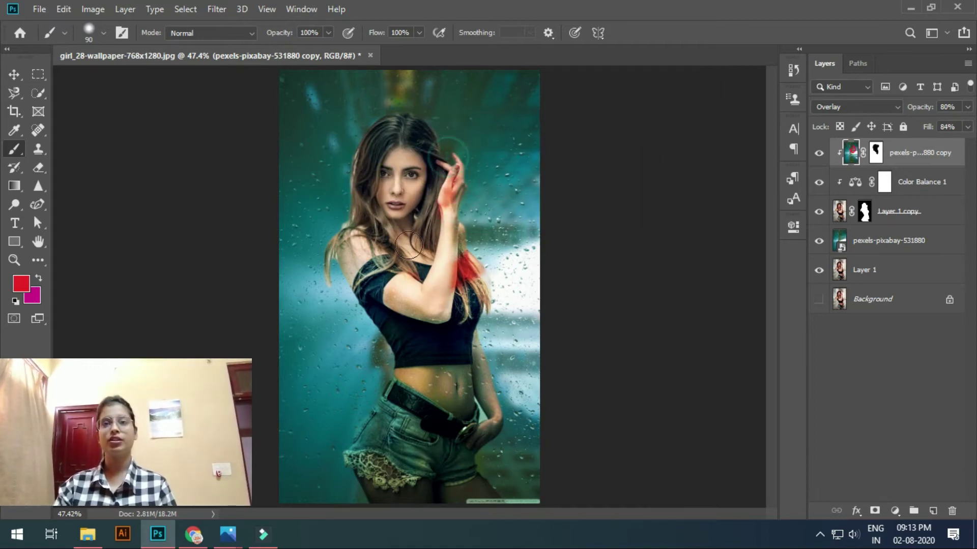
drag(379, 234, 387, 265)
drag(425, 320, 433, 323)
drag(442, 368, 444, 413)
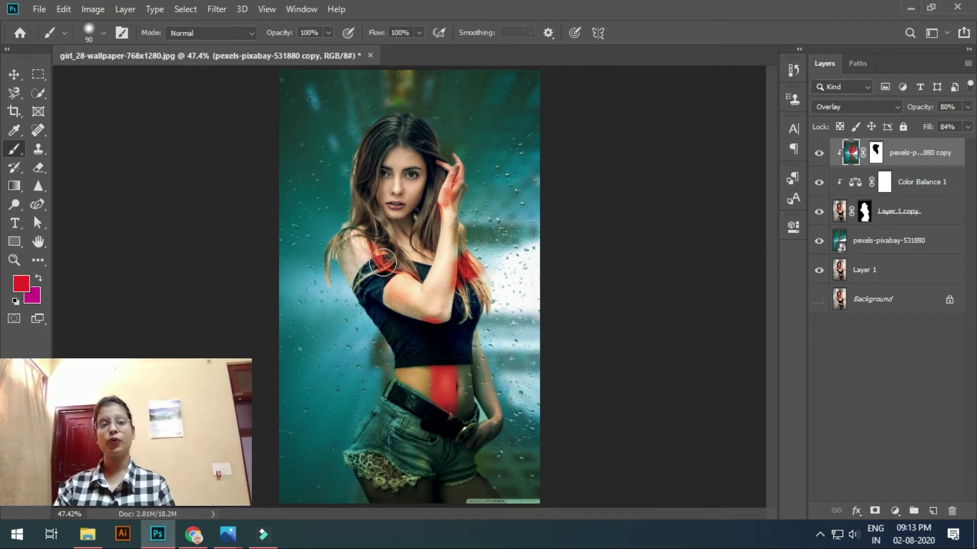
Step: Undo the red brush strokes on the pexels-pixabay-531880 copy layer and switch to the Move tool
click(875, 152)
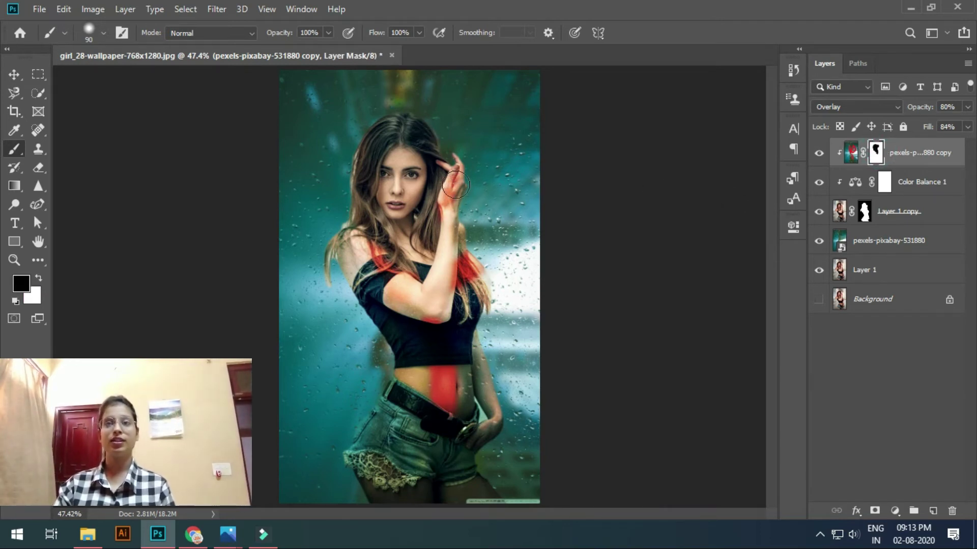
click(850, 152)
key(ctrl+z)
key(ctrl+z)
key(ctrl+z)
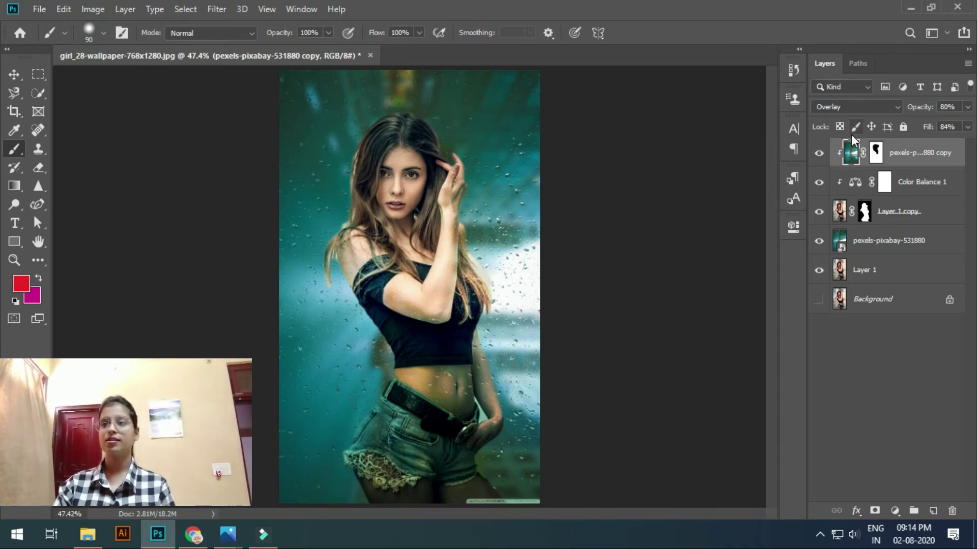
key(v)
click(643, 215)
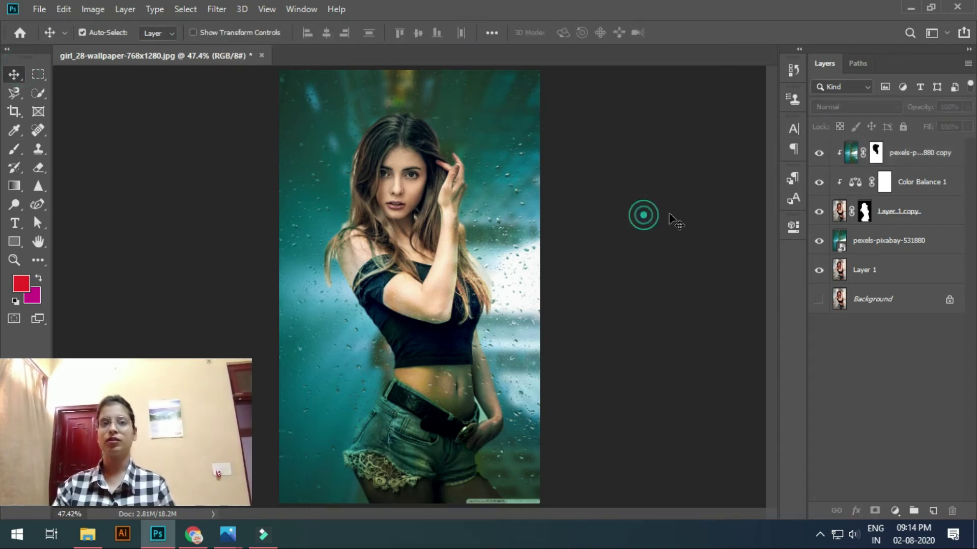
Step: Apply a Radial Blur to the pexels-pixabay-531880 background layer with amount 78, Zoom method and Best quality
click(931, 153)
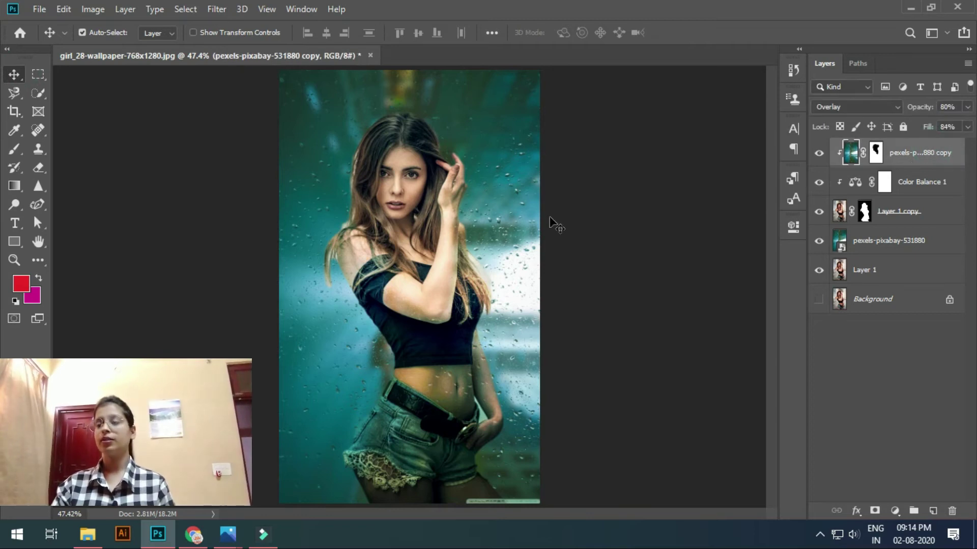
click(934, 215)
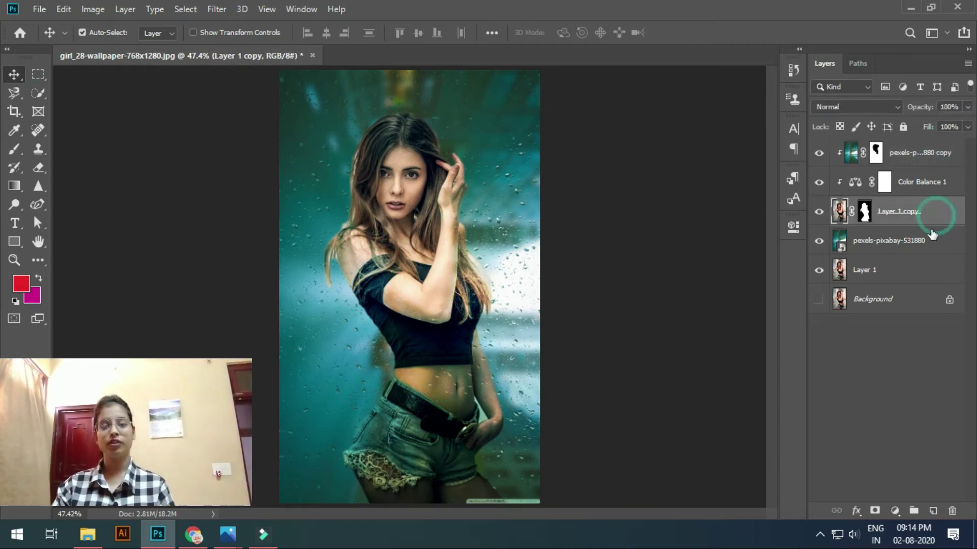
click(934, 242)
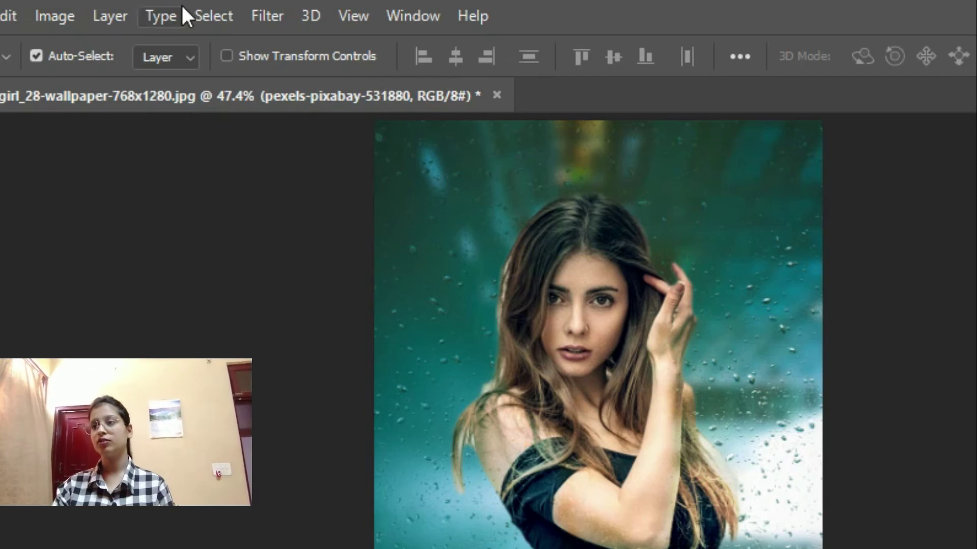
click(266, 14)
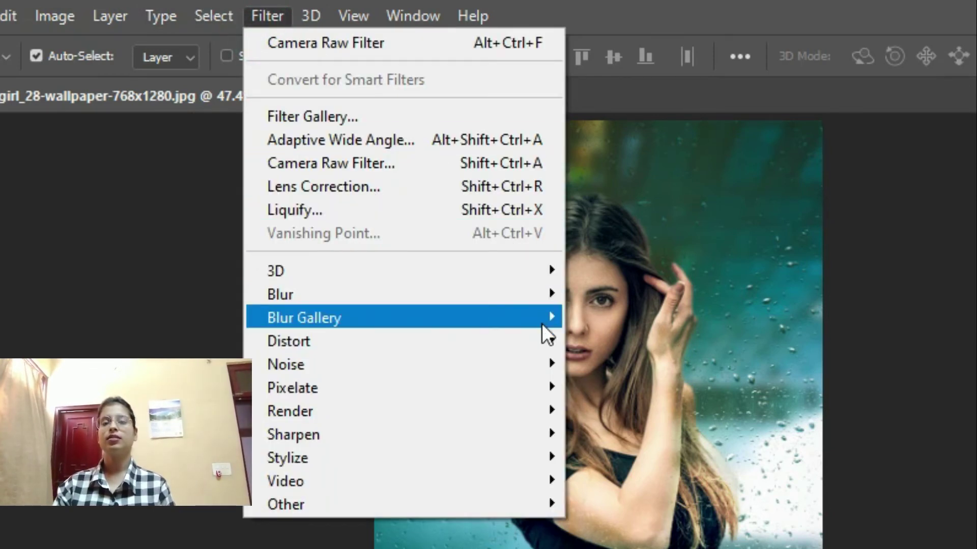
mouse_move(528, 296)
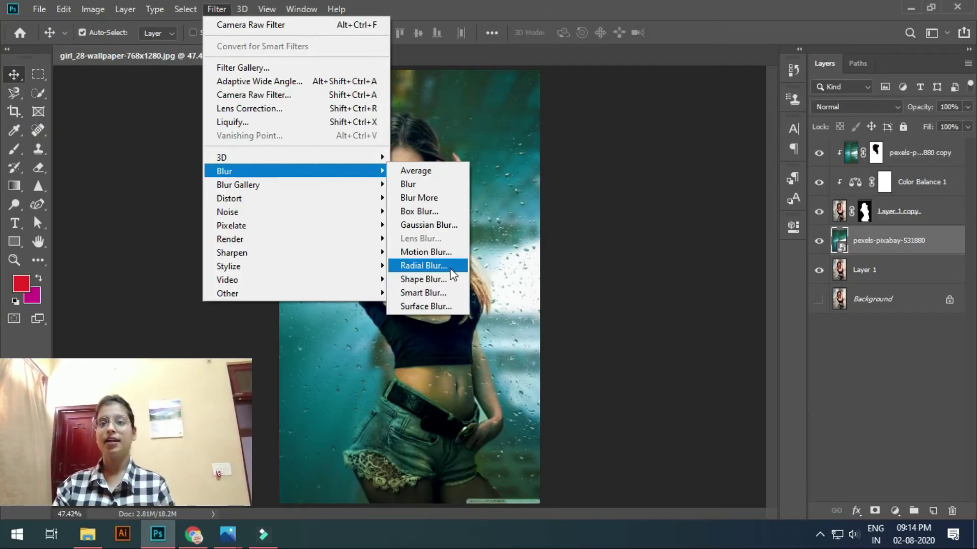
click(450, 271)
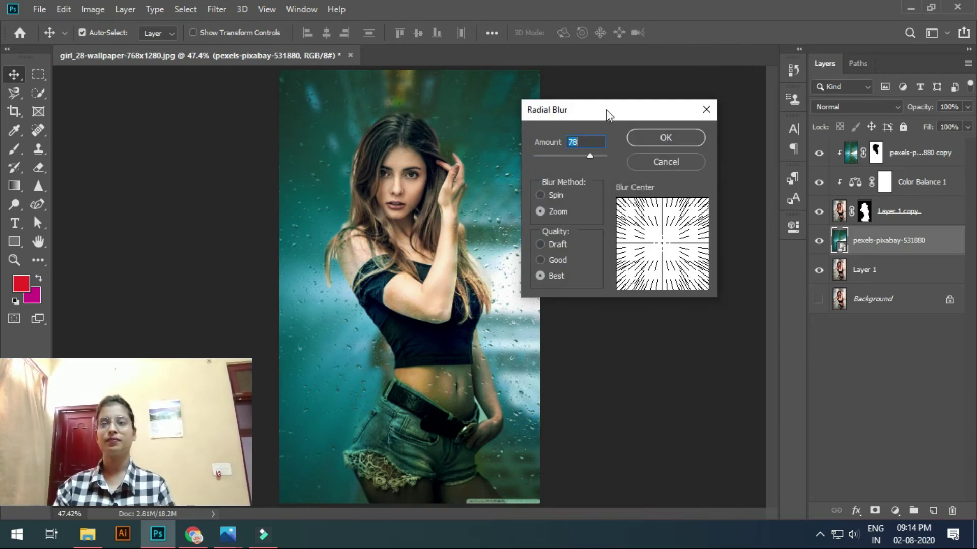
drag(606, 109, 645, 68)
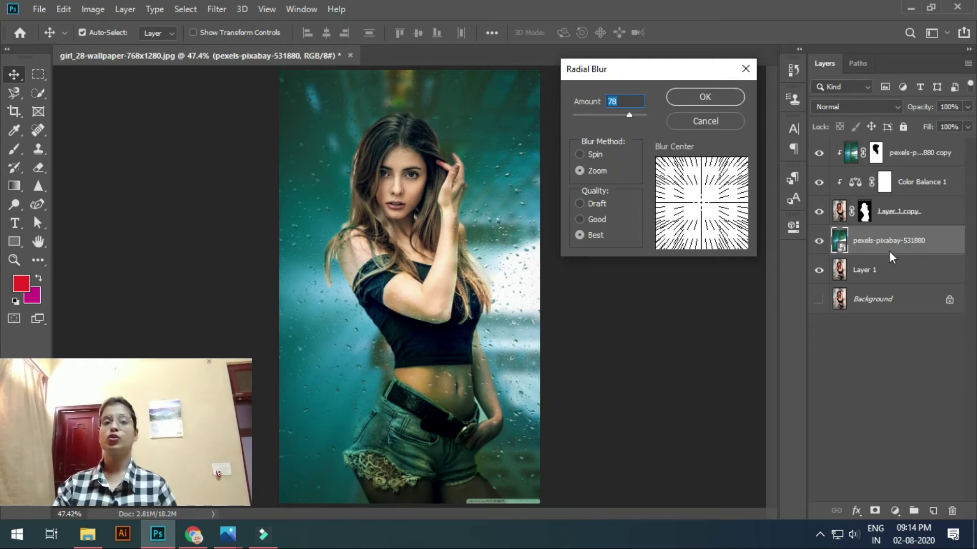
click(580, 235)
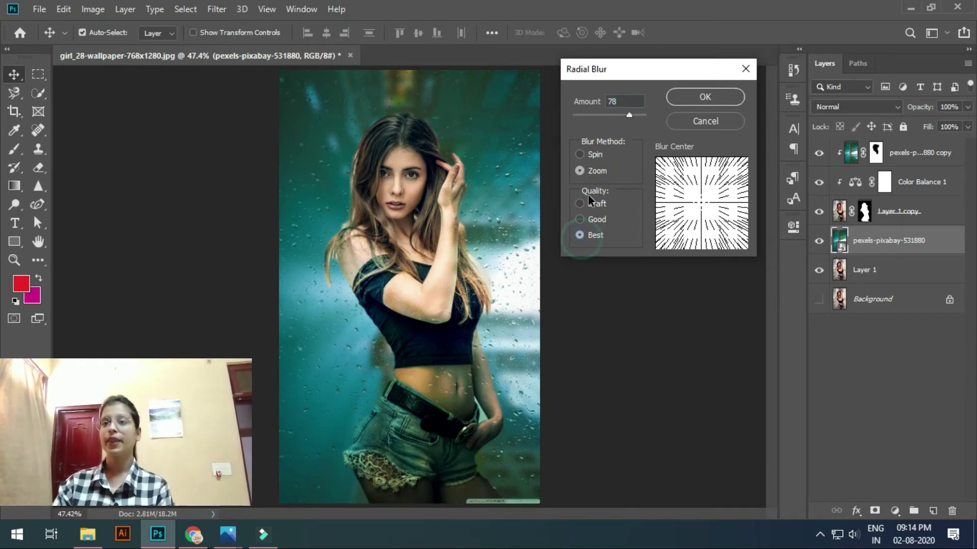
click(691, 102)
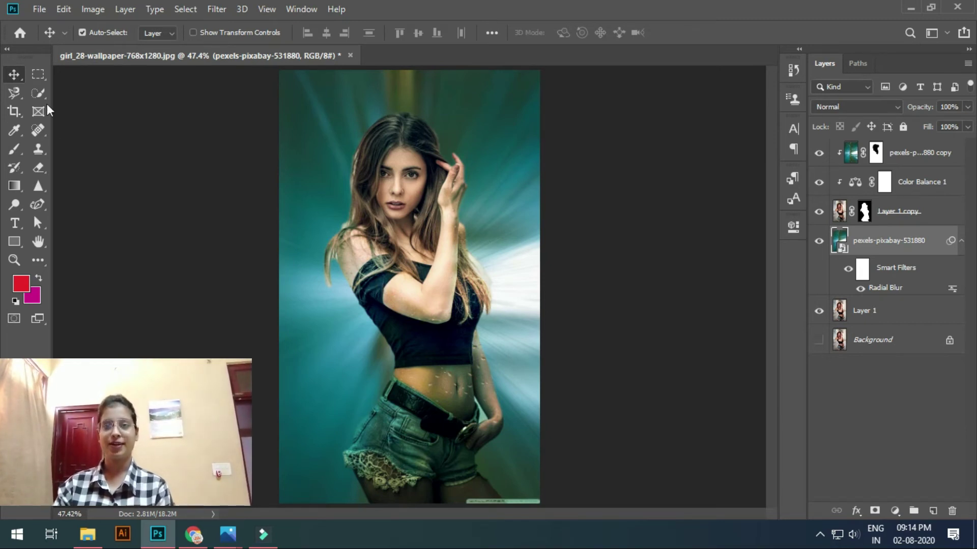
click(147, 122)
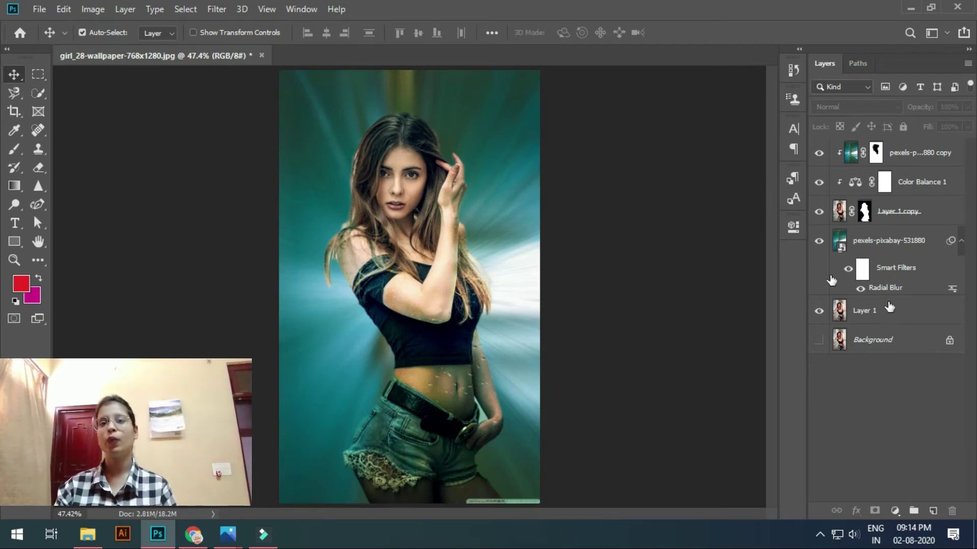
Step: Compare the background with and without its Radial Blur smart filter, leaving the filter on
click(864, 248)
click(846, 273)
click(847, 273)
click(847, 273)
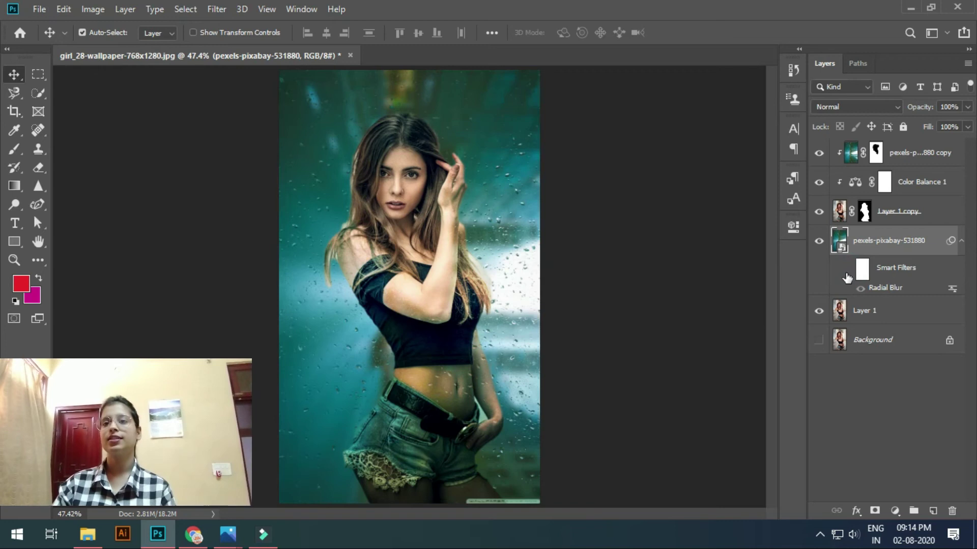
click(847, 270)
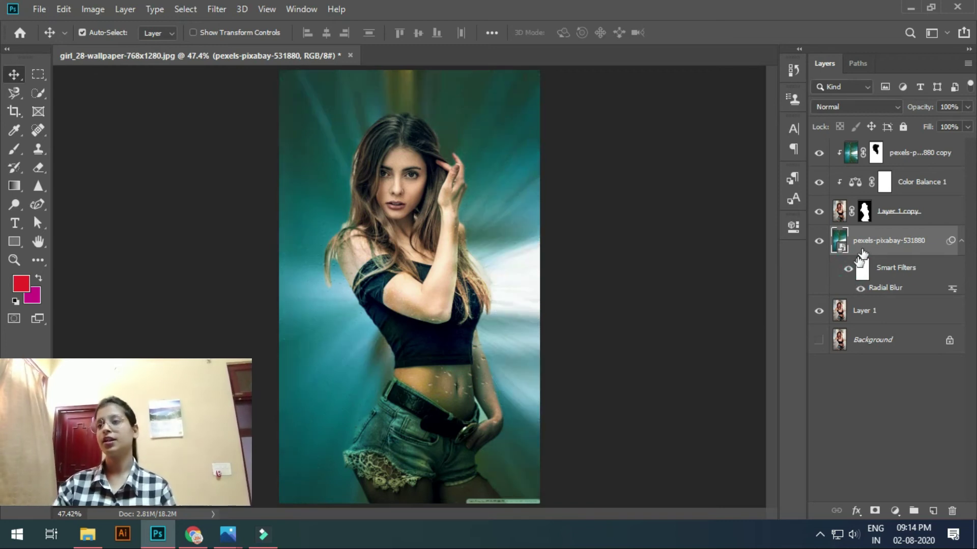
Step: Preview several blending modes for the background's Radial Blur smart filter and apply Pin Light
double_click(952, 289)
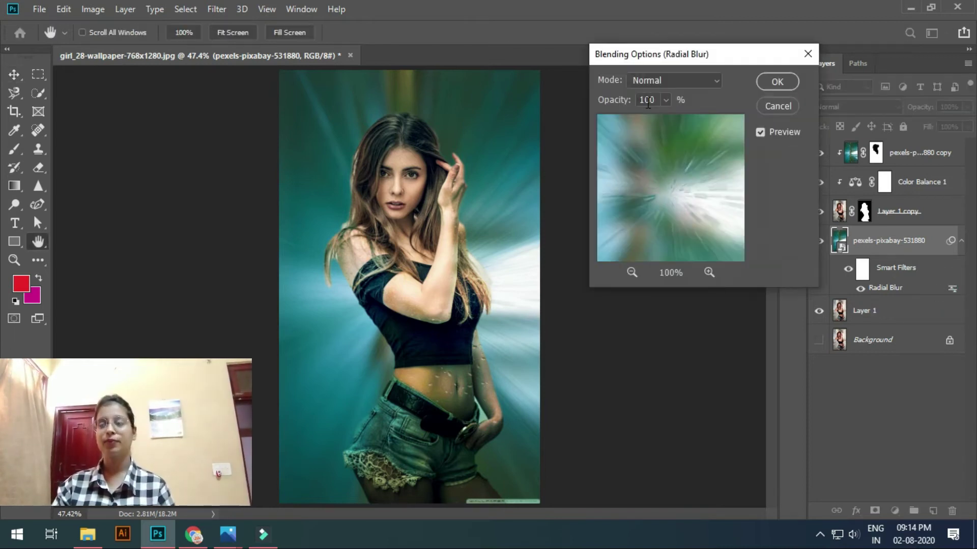
click(675, 76)
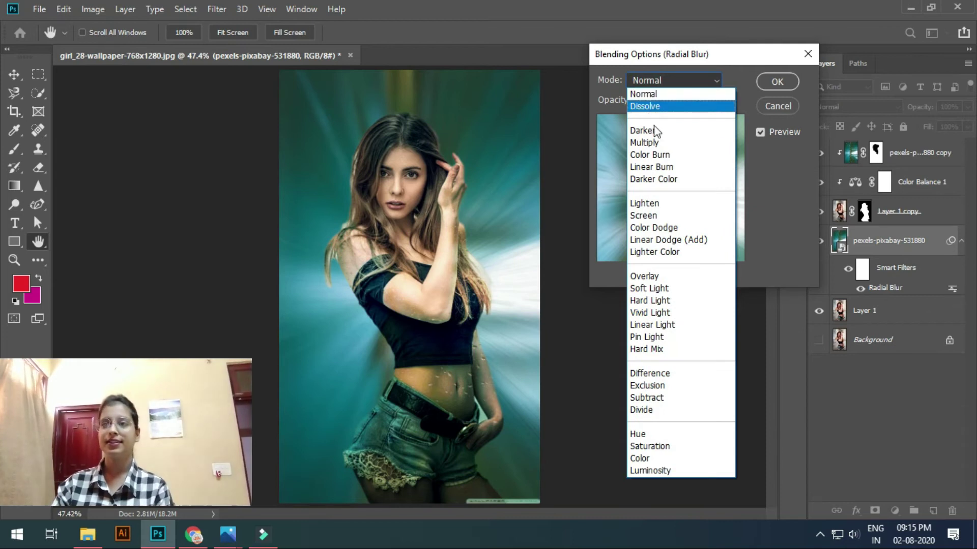
click(655, 130)
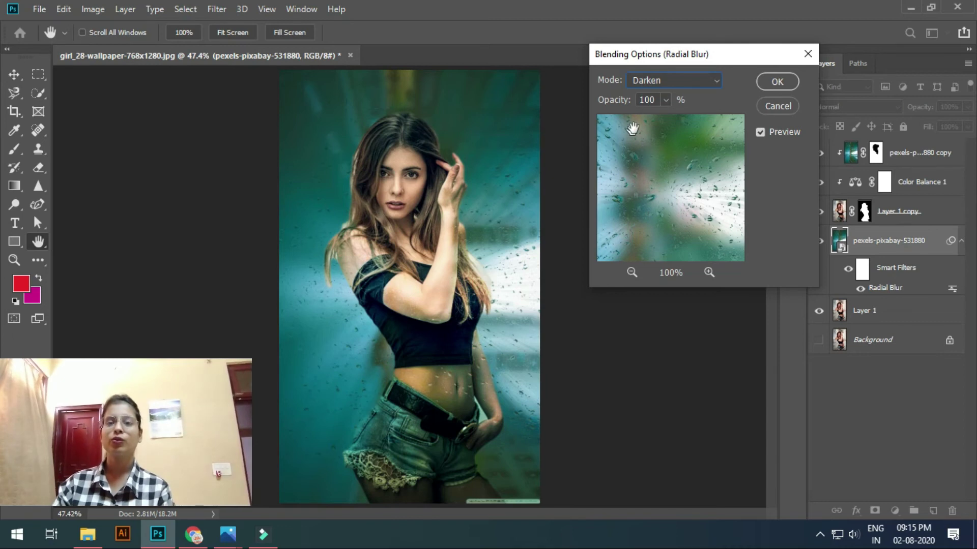
click(669, 85)
click(656, 148)
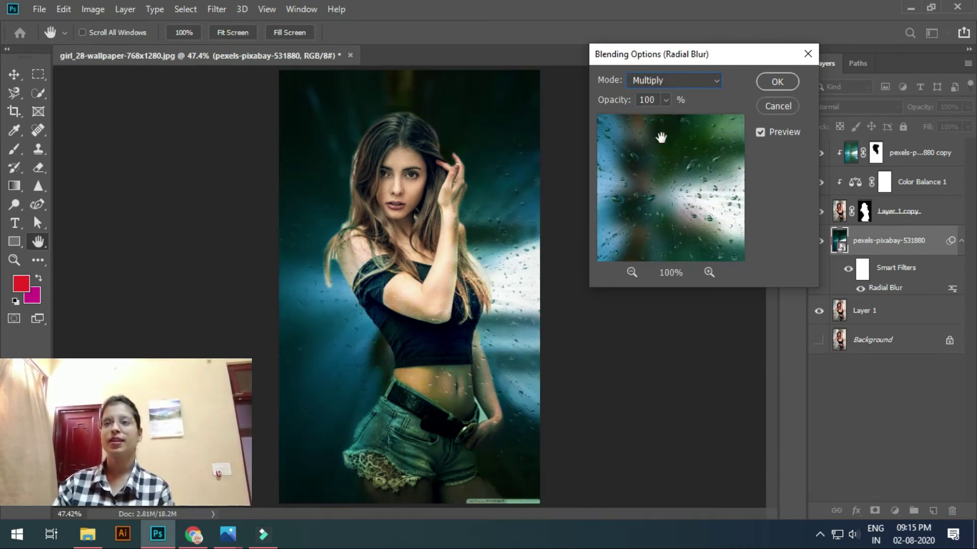
key(Down)
key(Down)
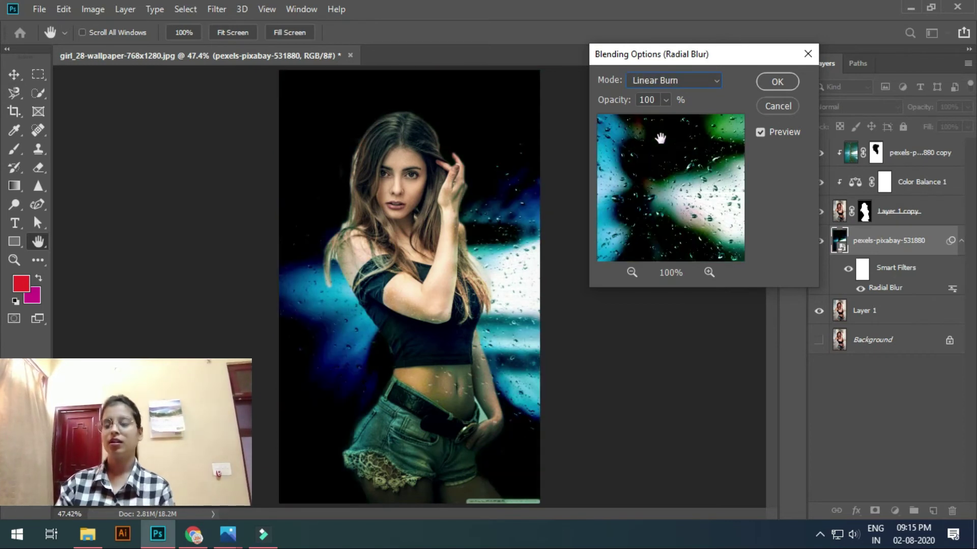
key(Down)
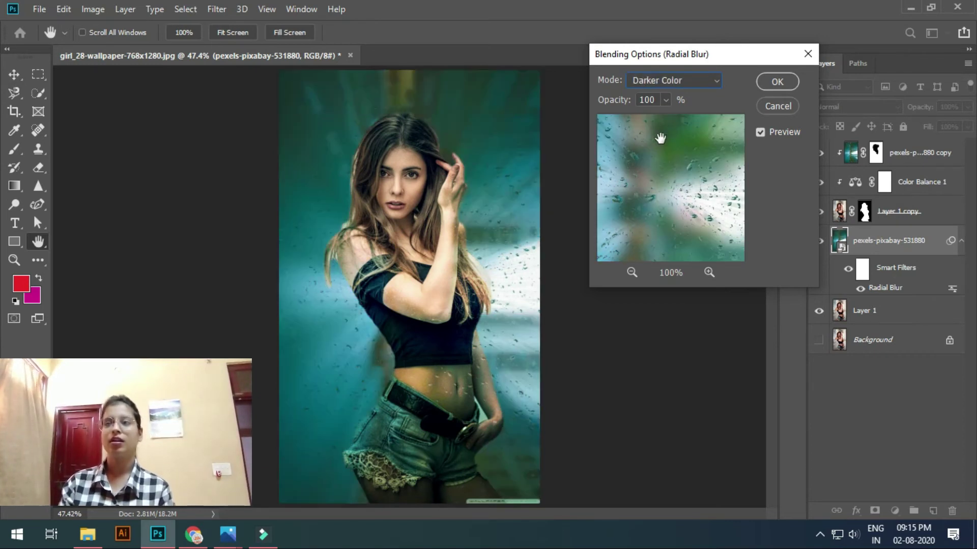
key(Down)
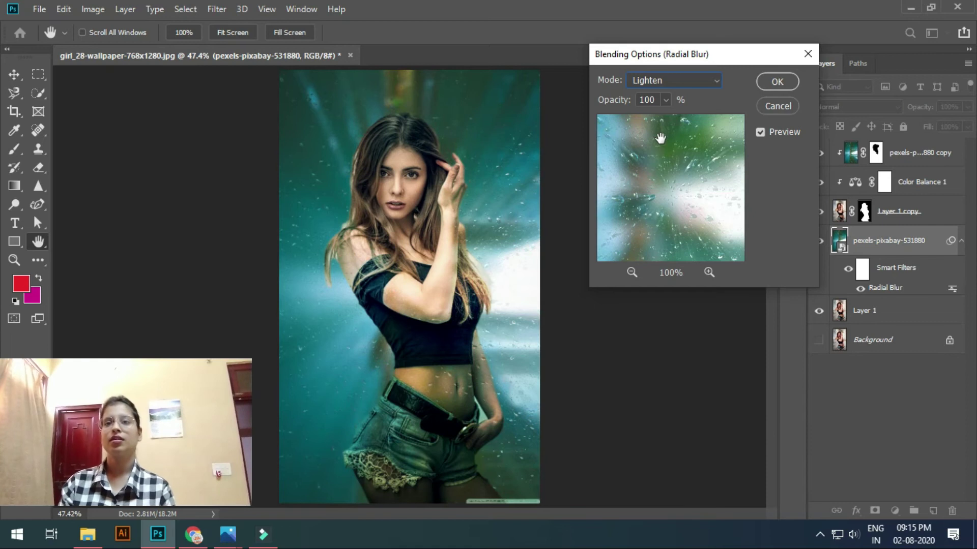
key(Down)
key(Down)
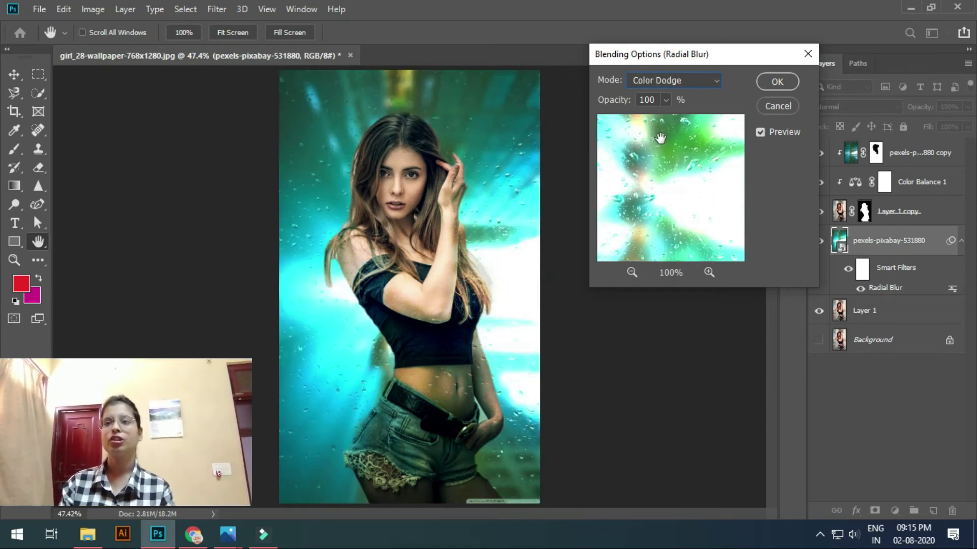
key(Down)
key(Down)
key(Down)
key(Down)
key(Down)
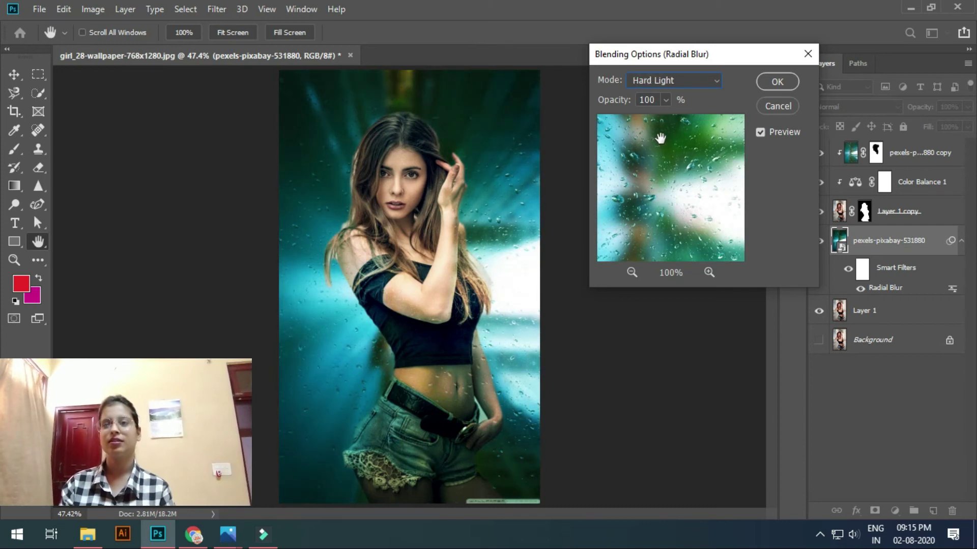
key(Down)
key(Down)
key(Down)
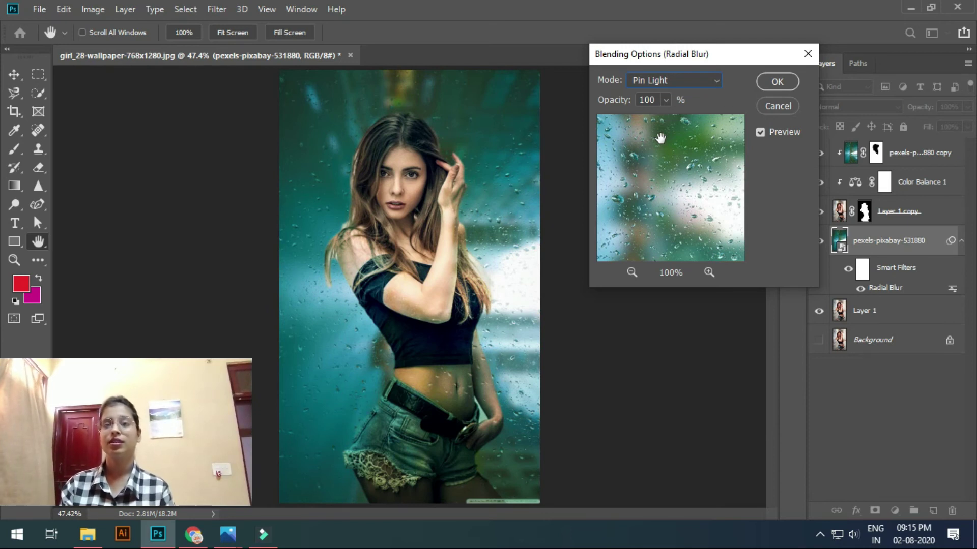
click(777, 82)
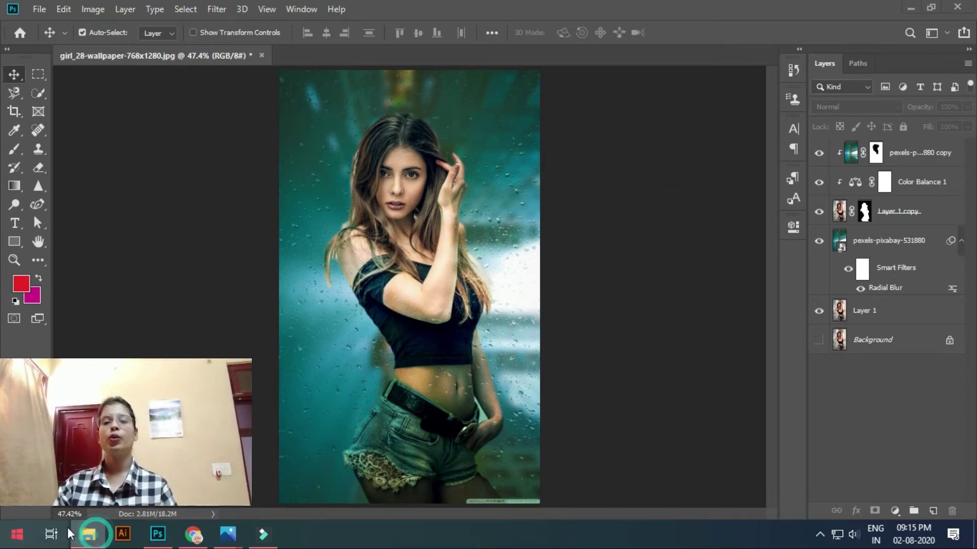
Step: Place the space-background-with-starfield-free-download image from the file folder into the composition as the top layer
click(87, 534)
click(605, 437)
click(752, 379)
drag(853, 319, 484, 294)
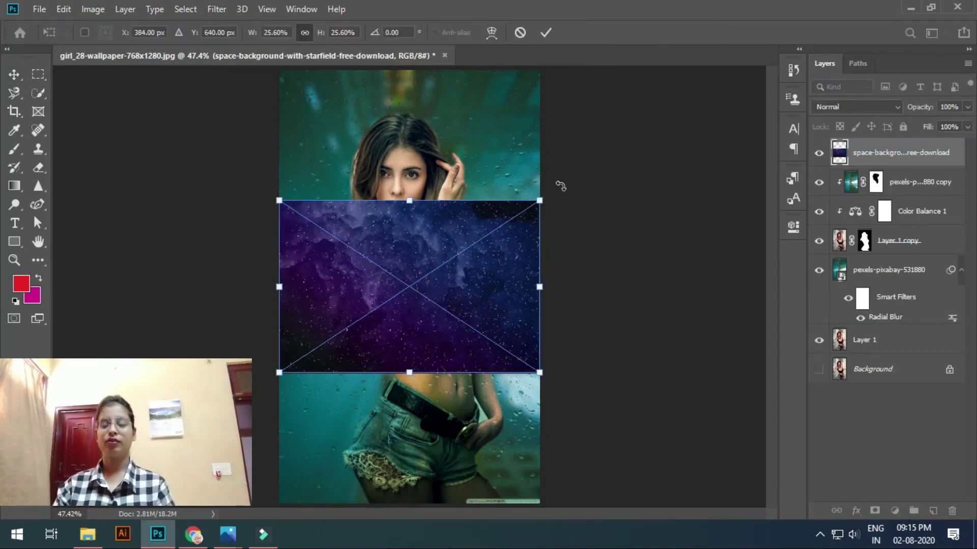
Step: Rotate the placed starfield image by -90 degrees and scale it up to cover the whole canvas
key(ctrl+minus)
key(ctrl+minus)
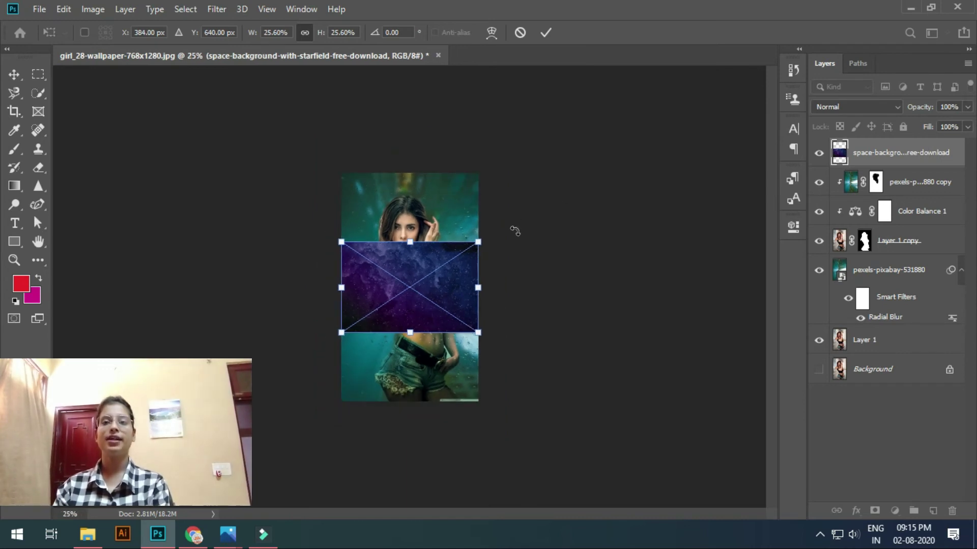
drag(515, 230, 350, 168)
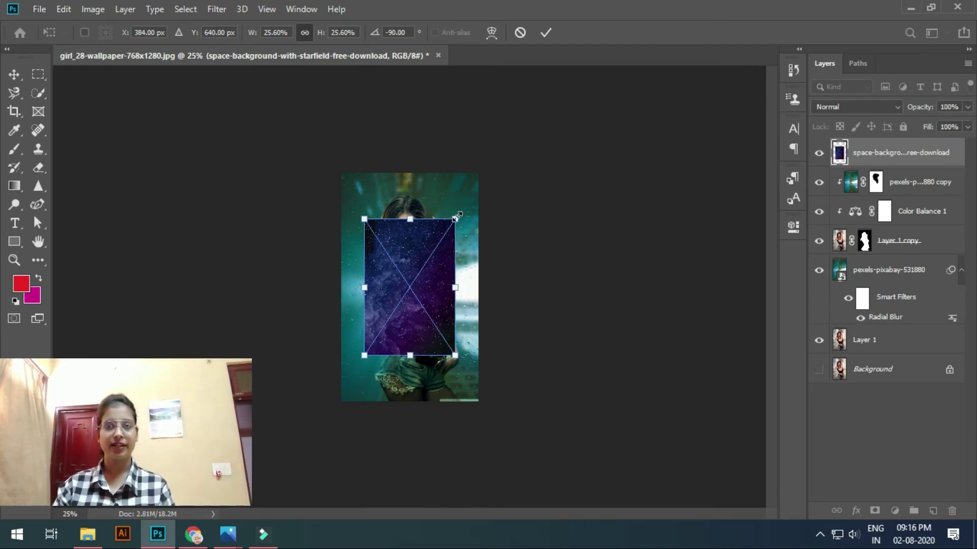
drag(456, 217, 487, 170)
key(Return)
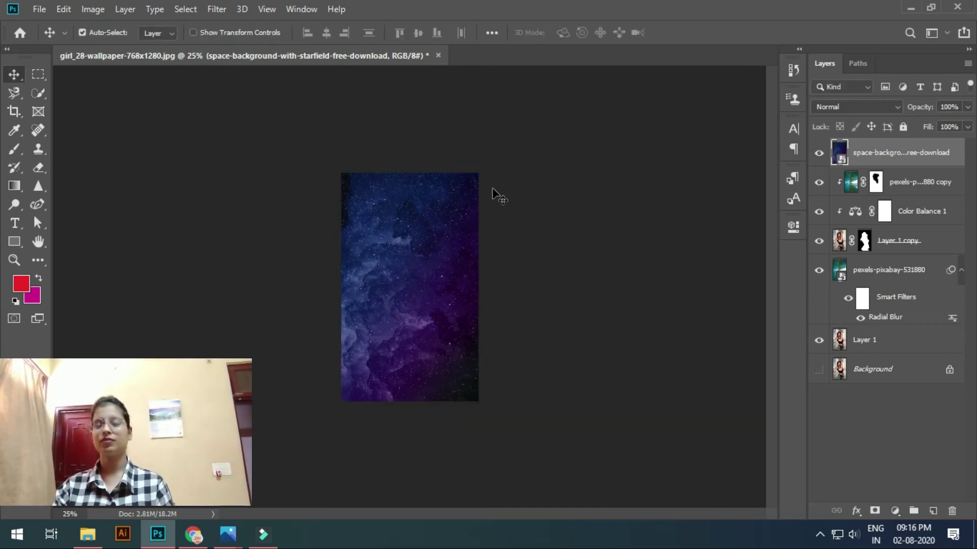
scroll(496, 194, up, 3)
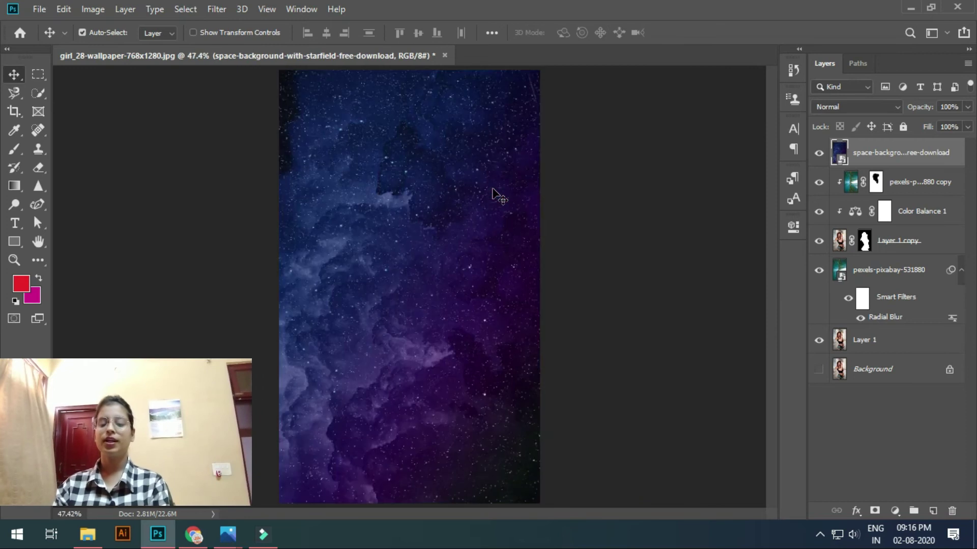
Step: Set the starfield layer's blending mode to Hue
ctrl+click(463, 187)
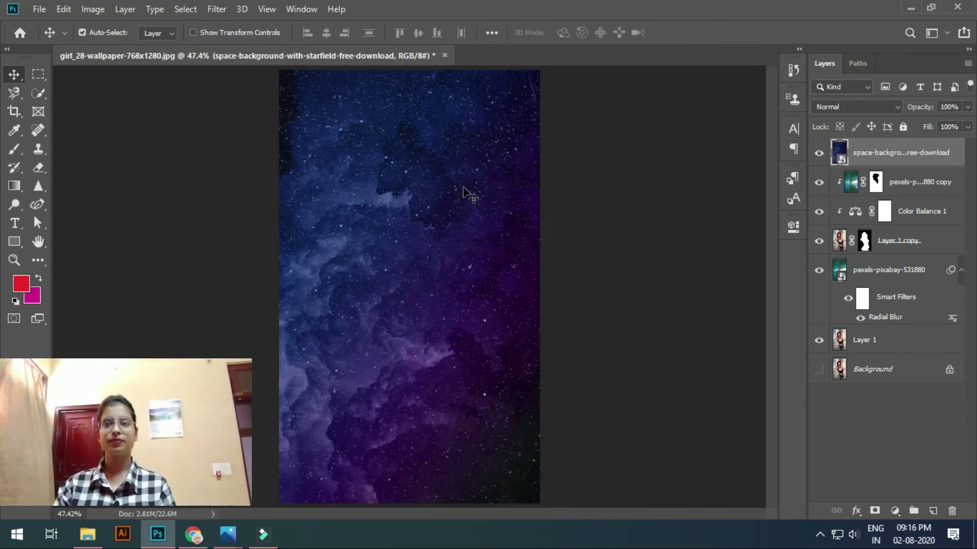
click(462, 188)
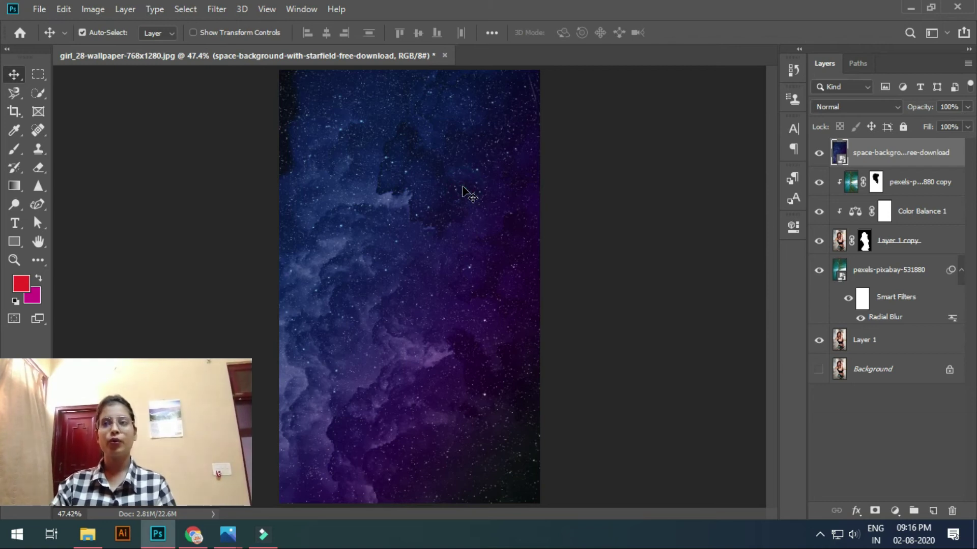
click(869, 153)
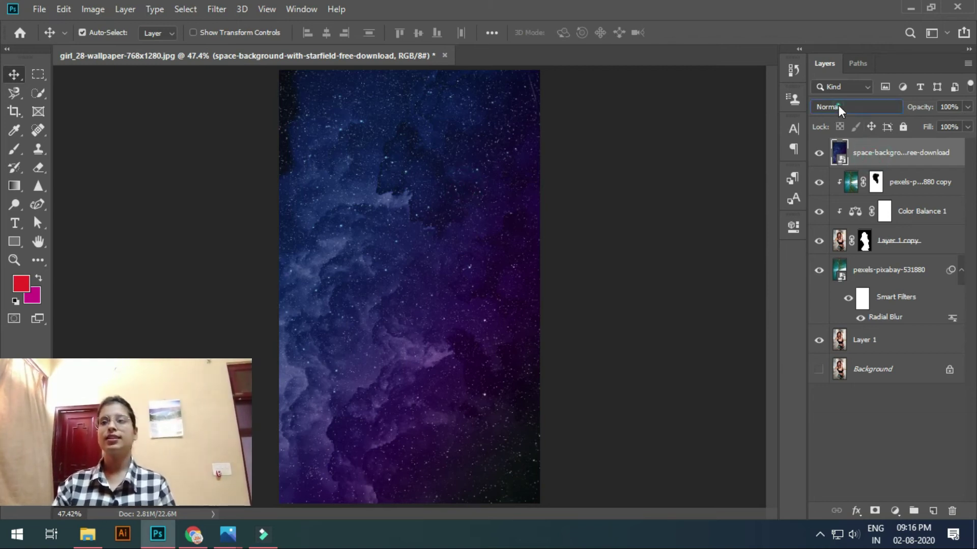
click(839, 105)
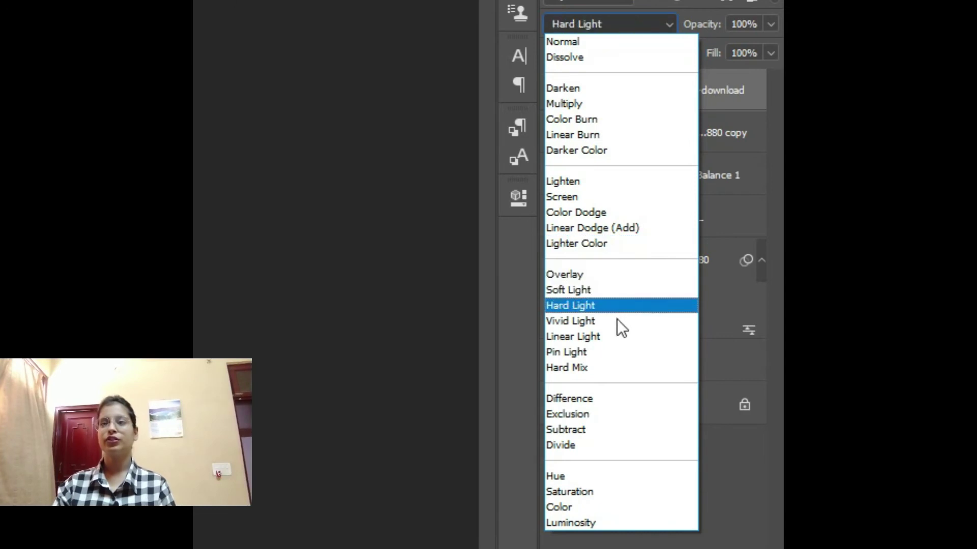
click(600, 477)
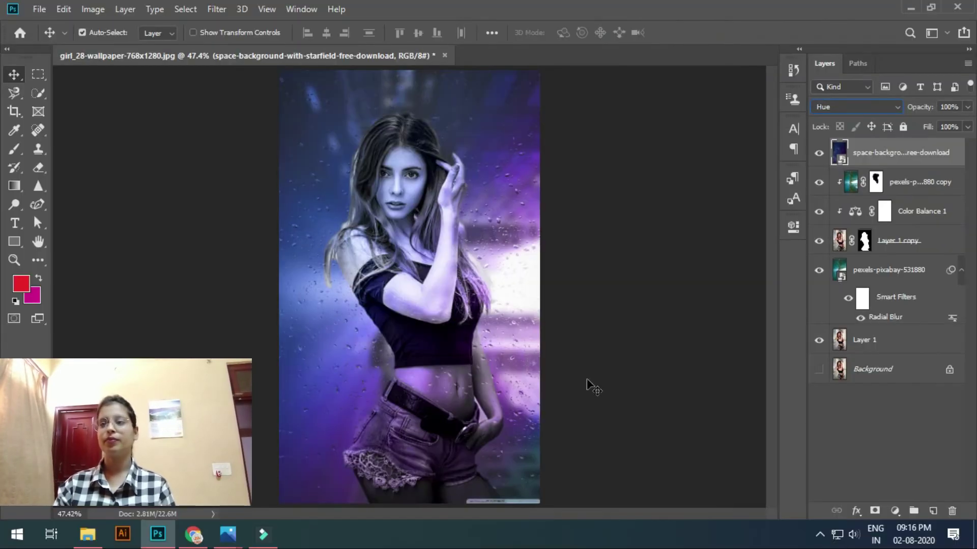
click(585, 340)
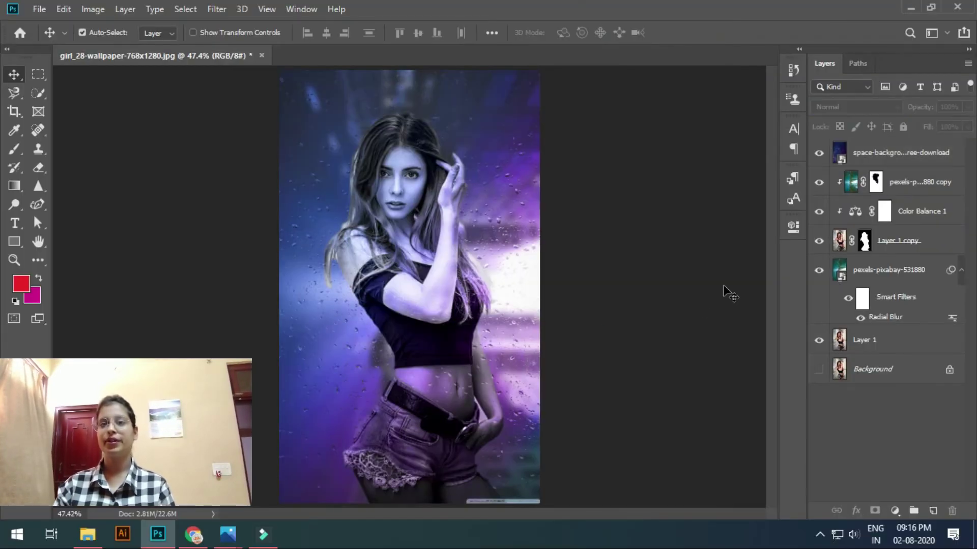
Step: Compare the composition with and without the starfield layer, leaving the layer shown
click(817, 154)
click(817, 154)
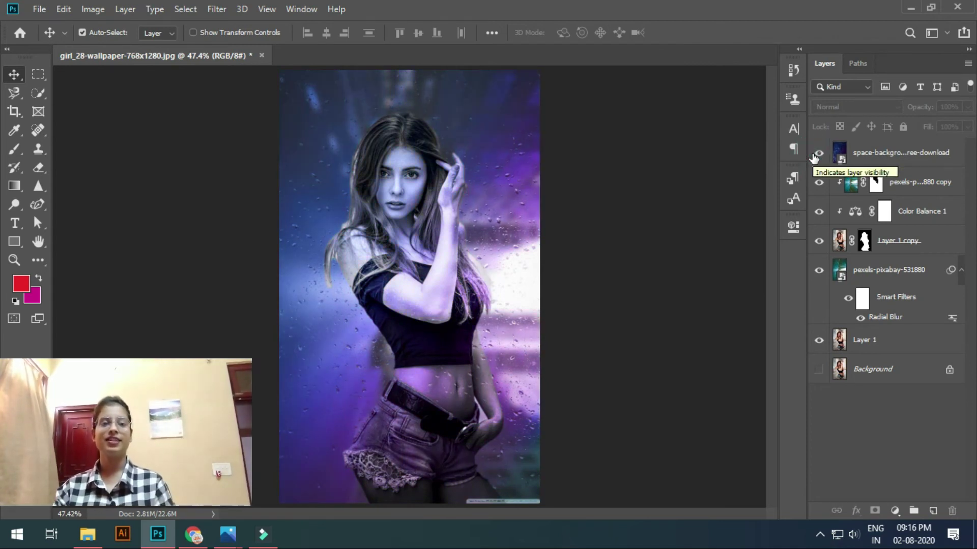
click(555, 223)
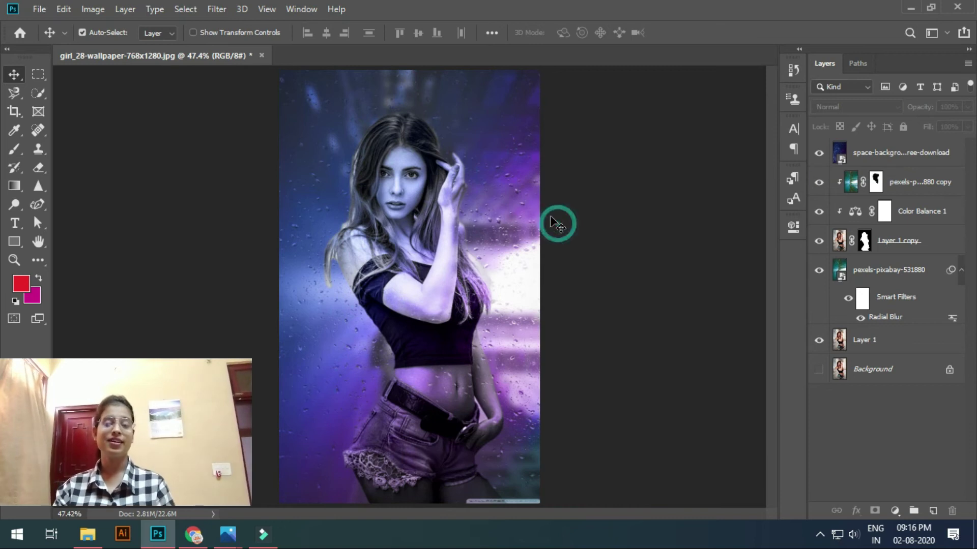
click(905, 152)
click(709, 158)
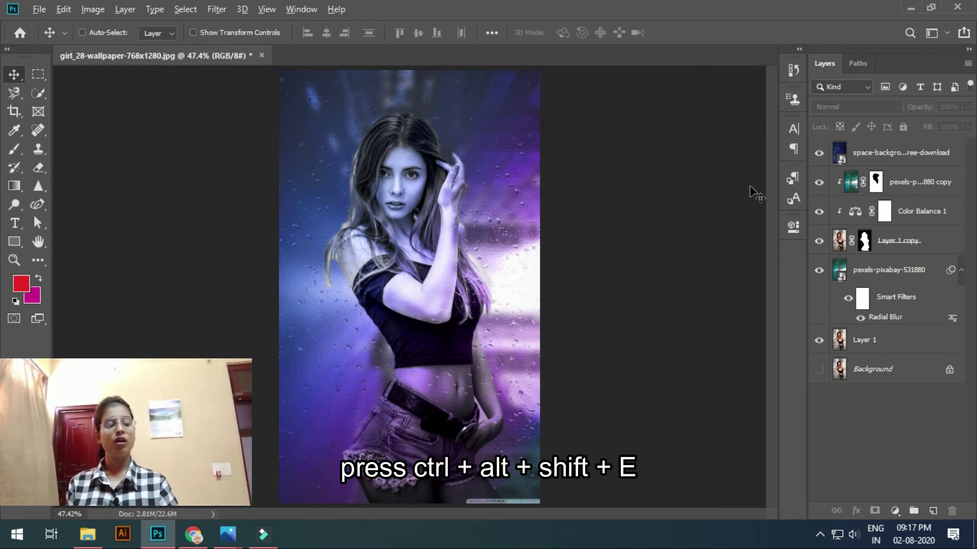
Step: Stamp all visible layers into a new top layer and open it in the Camera Raw Filter
key(ctrl+alt+shift+e)
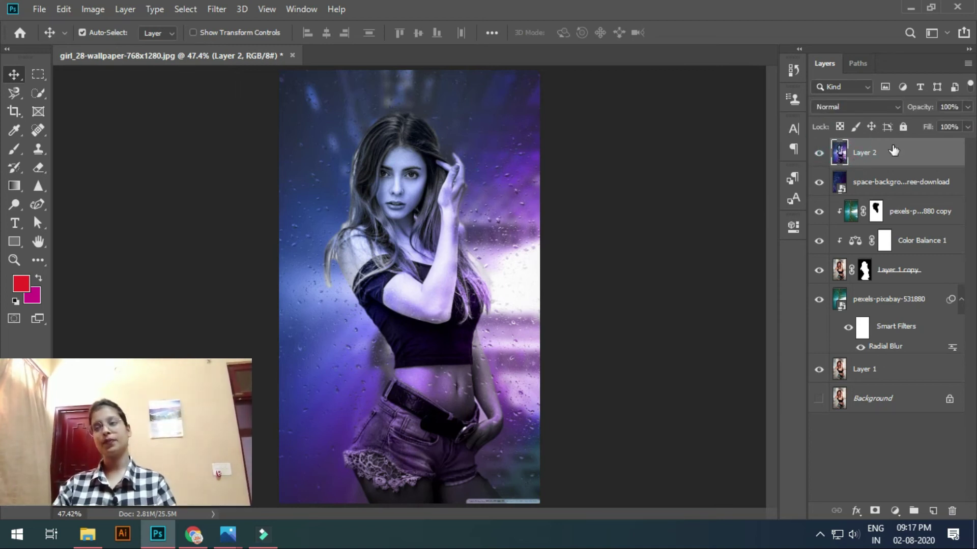
click(217, 9)
mouse_move(186, 9)
mouse_move(216, 9)
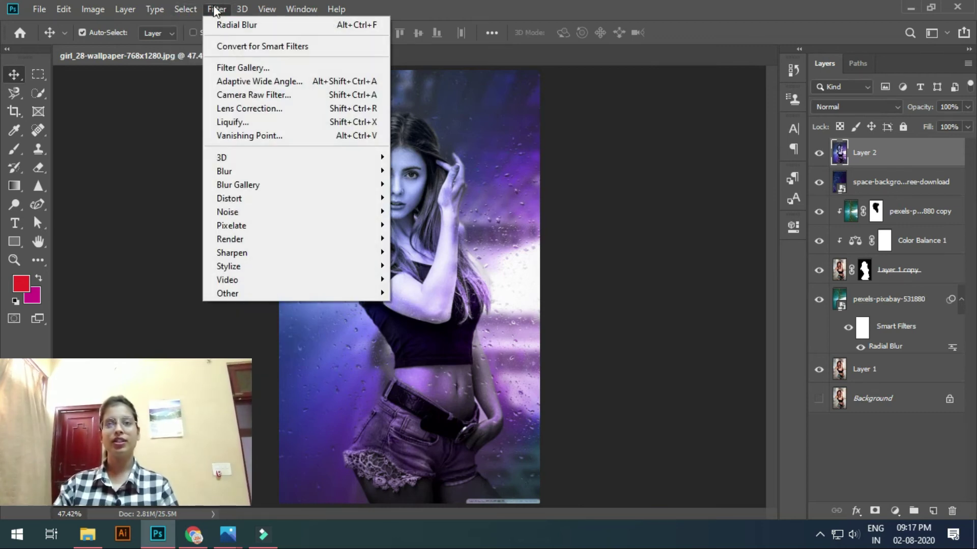
click(261, 100)
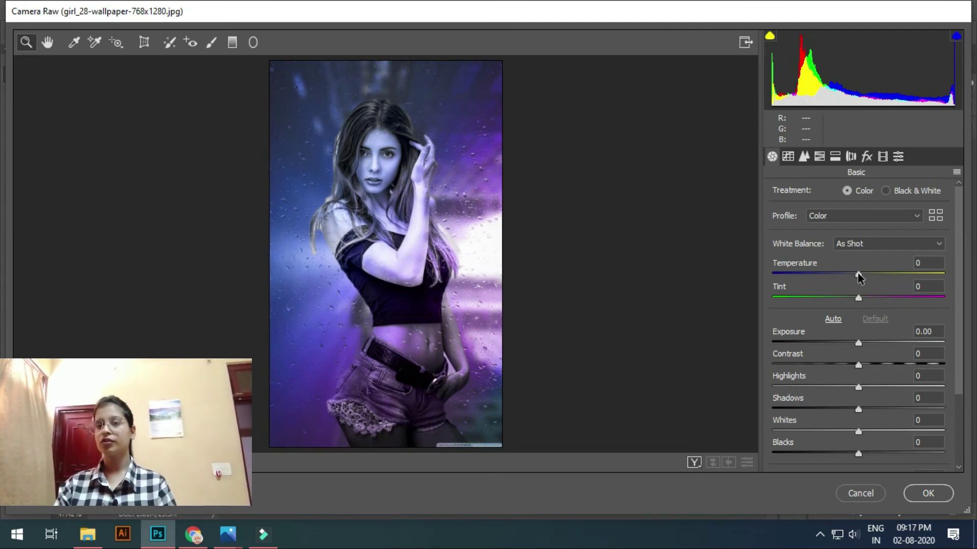
Step: Set the Camera Raw temperature to -10, tint to +11, exposure to -0.15 and contrast to +13
drag(858, 273, 849, 274)
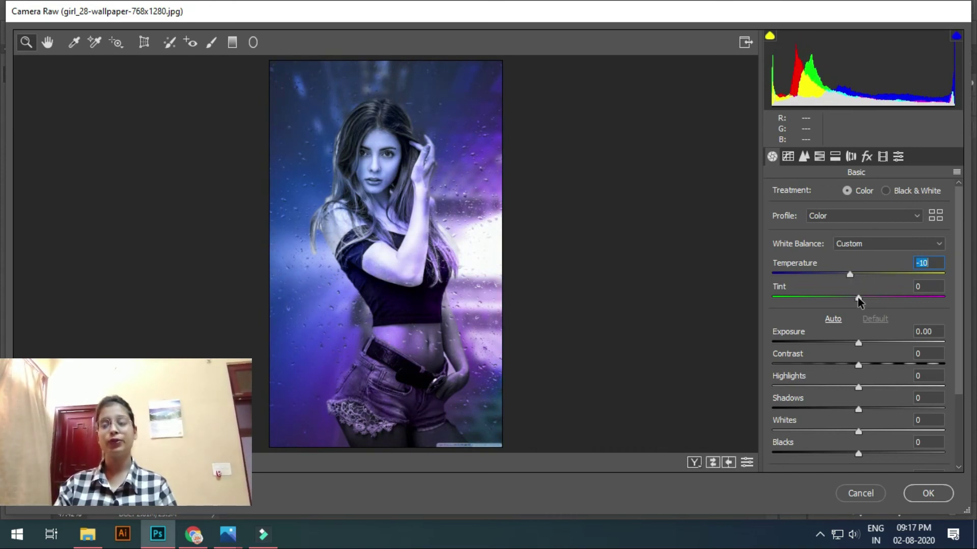
mouse_move(858, 299)
mouse_down()
mouse_move(825, 303)
mouse_move(882, 301)
mouse_move(870, 304)
mouse_up()
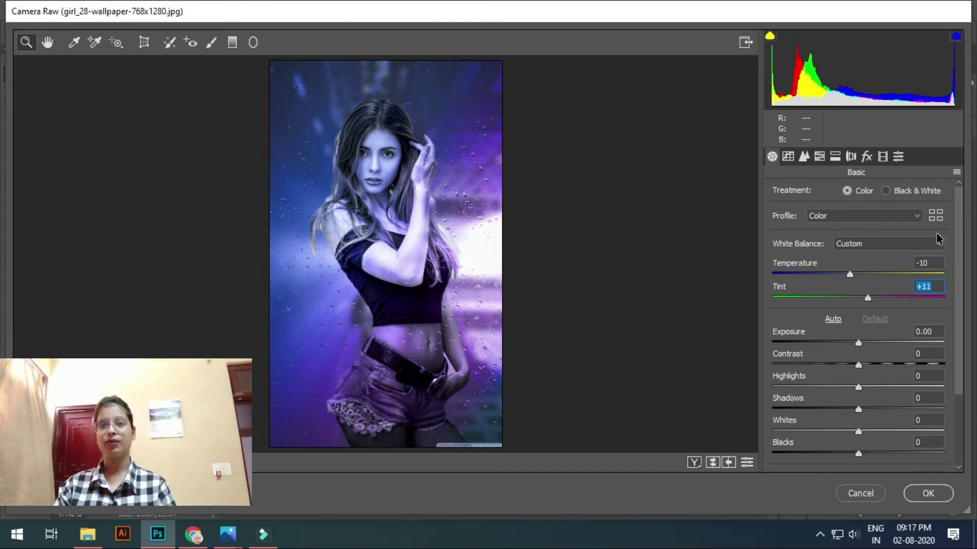
scroll(959, 243, down, 3)
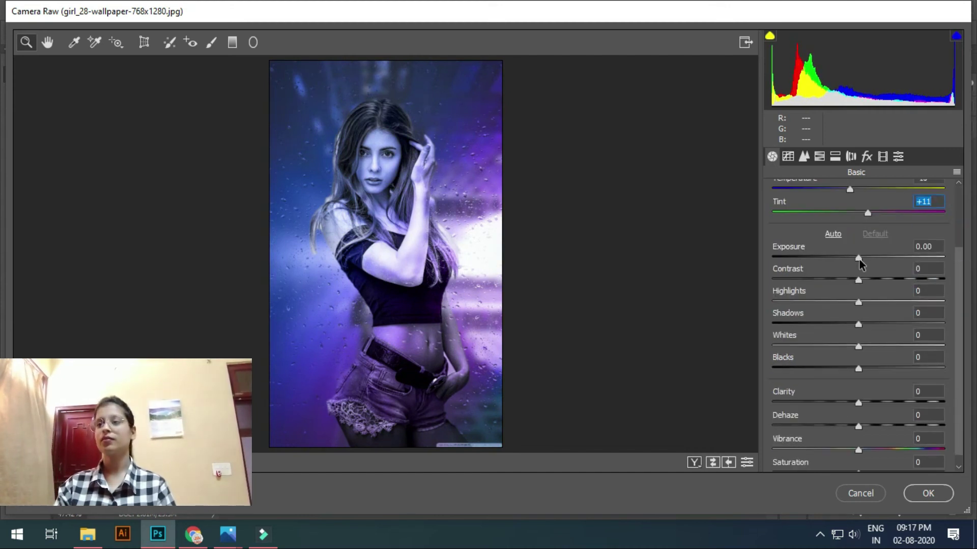
drag(860, 263, 869, 280)
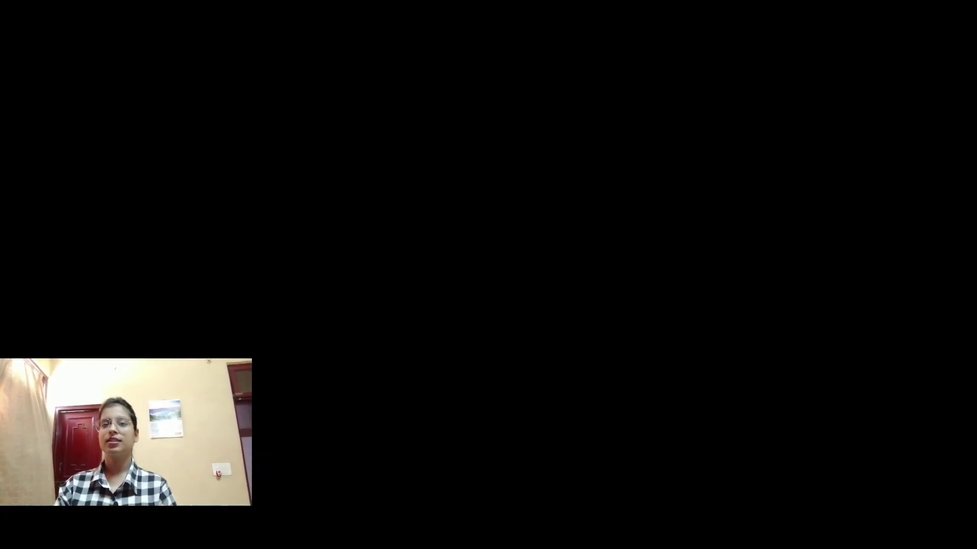
Step: Set the Camera Raw highlights to -33, shadows to +18, whites to -37 and blacks to -21
drag(858, 303, 875, 328)
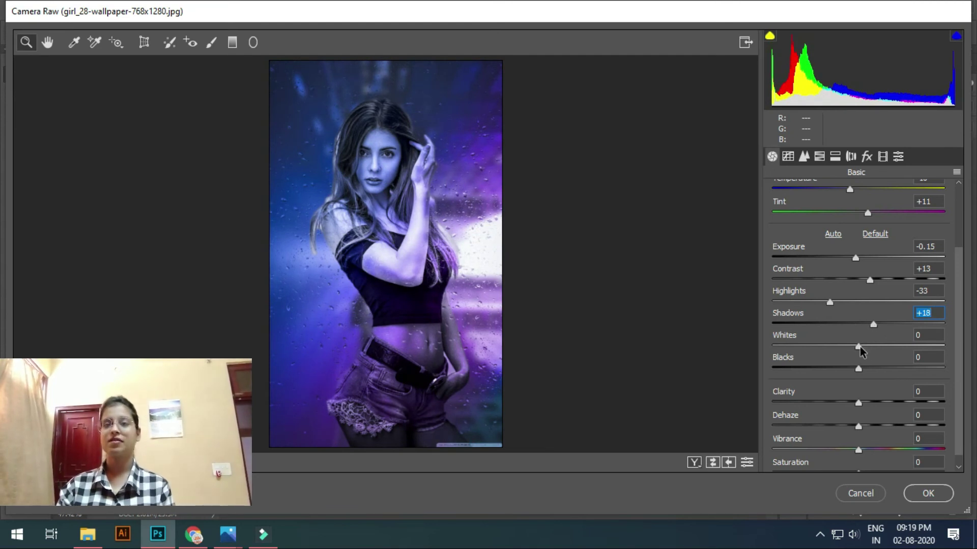
drag(859, 348, 831, 359)
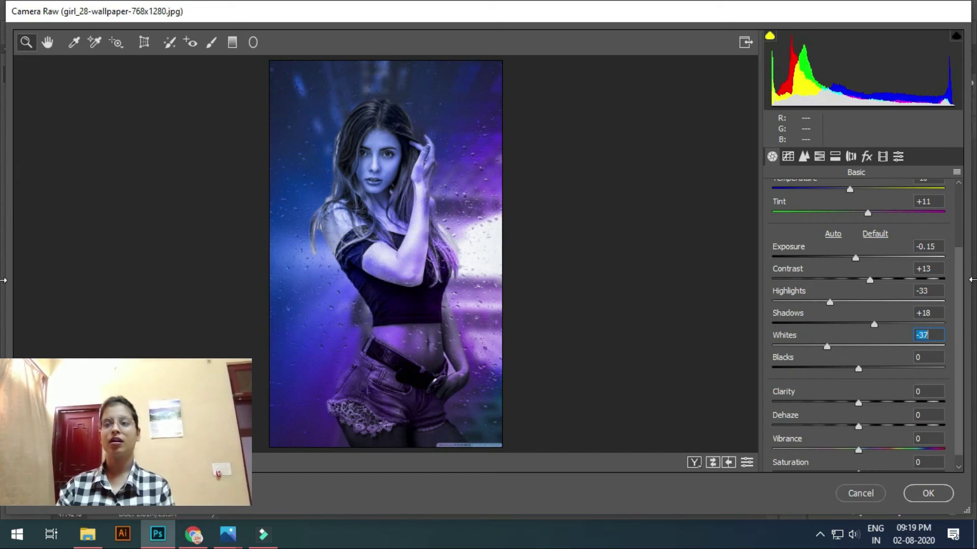
scroll(961, 283, down, 1)
mouse_move(857, 354)
mouse_down()
mouse_move(830, 357)
mouse_move(862, 357)
mouse_move(841, 364)
mouse_up()
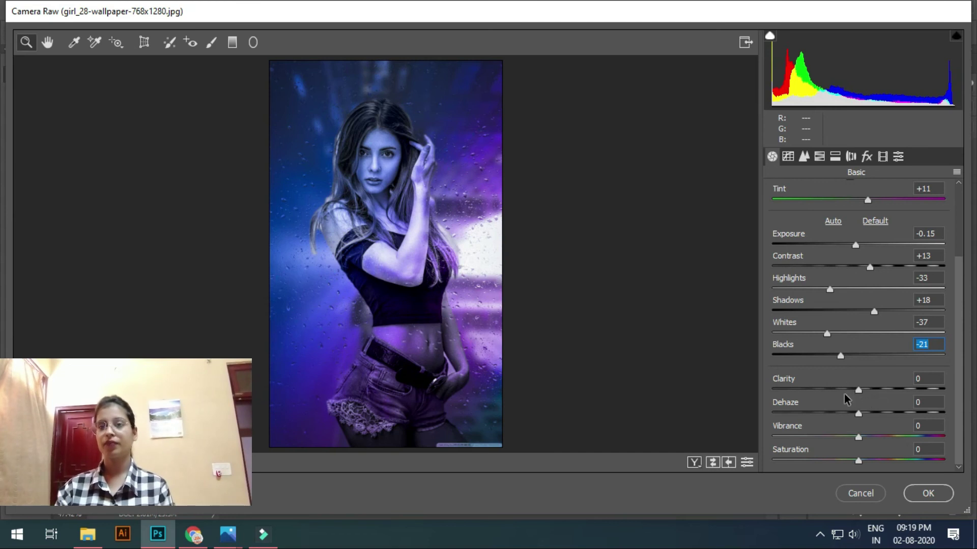
Step: Set the Camera Raw clarity to -12 and dehaze to +8
drag(857, 390, 831, 404)
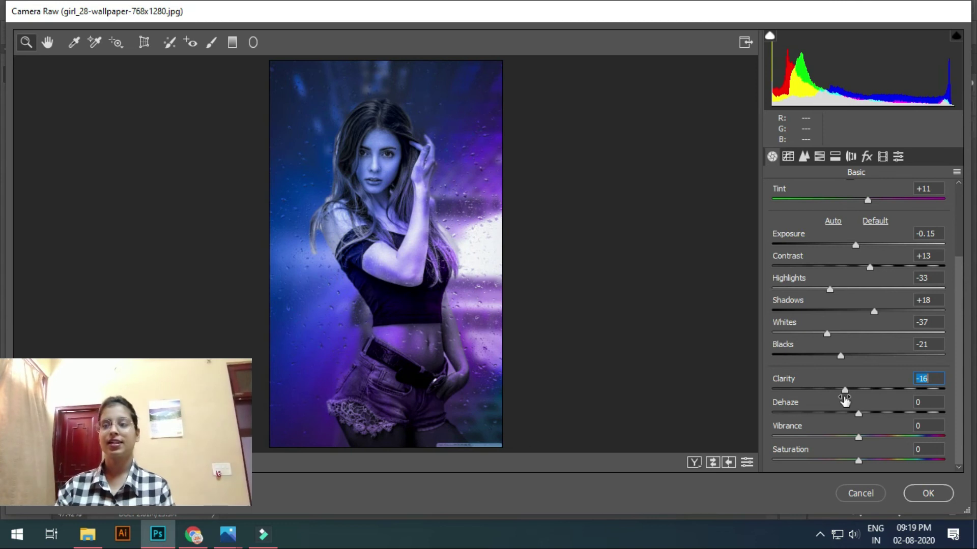
drag(845, 391, 852, 392)
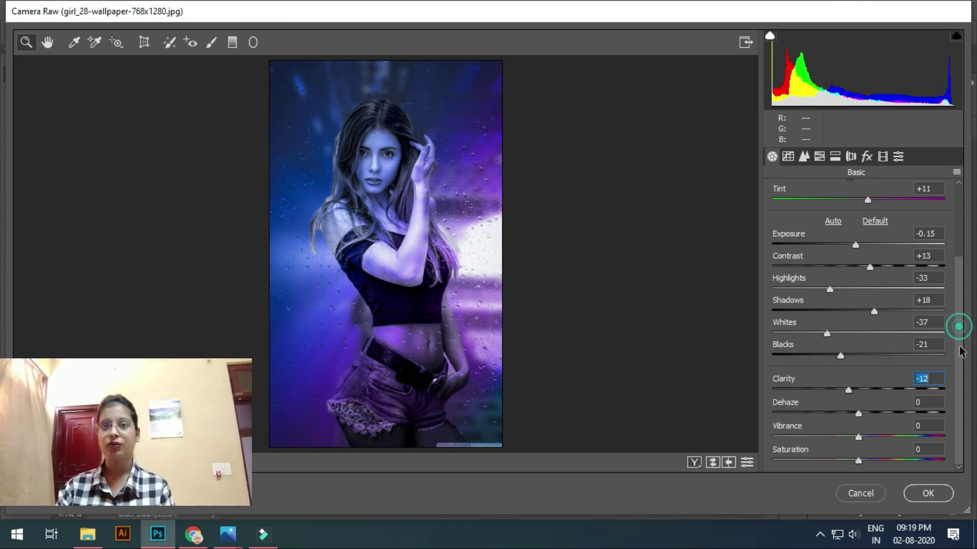
drag(858, 415, 868, 414)
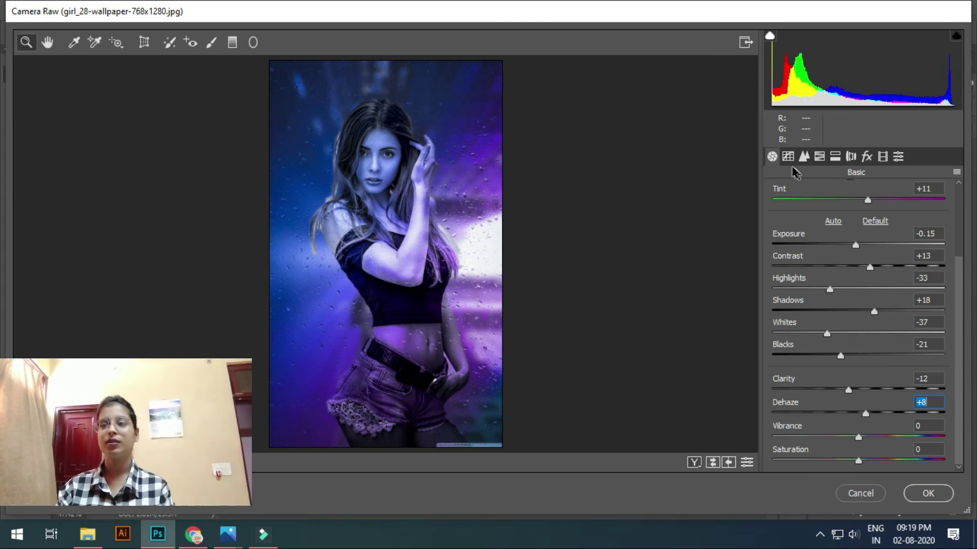
Step: Set the parametric tone curve's highlights to +4 and lights to +6, lower the darks slightly, and apply the Camera Raw Filter
click(788, 158)
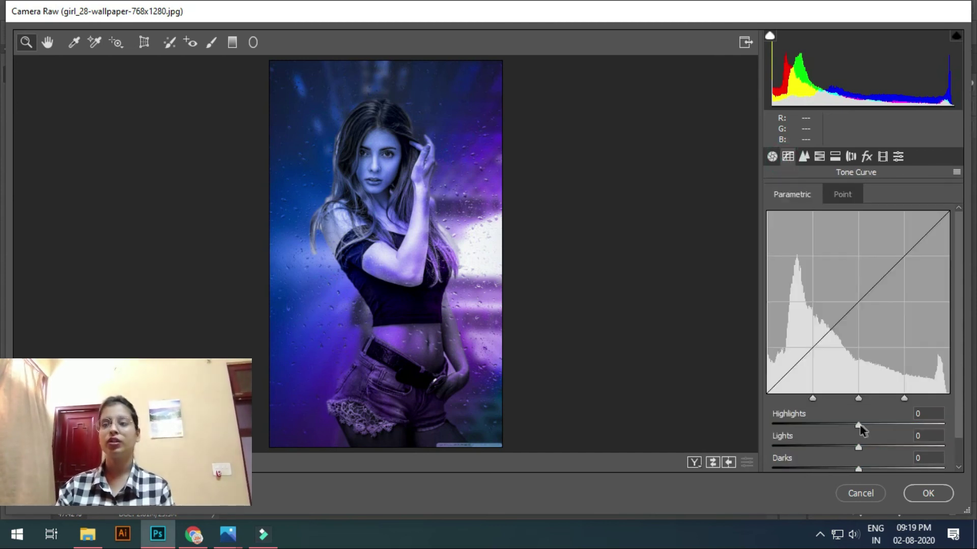
mouse_move(859, 425)
mouse_down()
mouse_move(878, 427)
mouse_move(833, 426)
mouse_move(886, 419)
mouse_move(828, 423)
mouse_move(877, 417)
mouse_move(849, 417)
mouse_move(872, 418)
mouse_move(863, 420)
mouse_up()
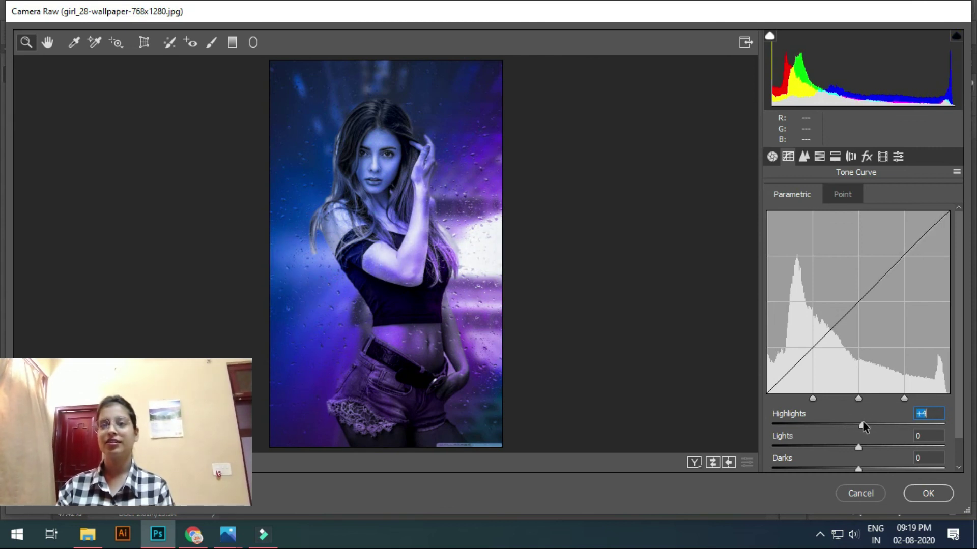
mouse_move(860, 447)
mouse_down()
mouse_move(879, 449)
mouse_move(851, 448)
mouse_move(865, 445)
mouse_up()
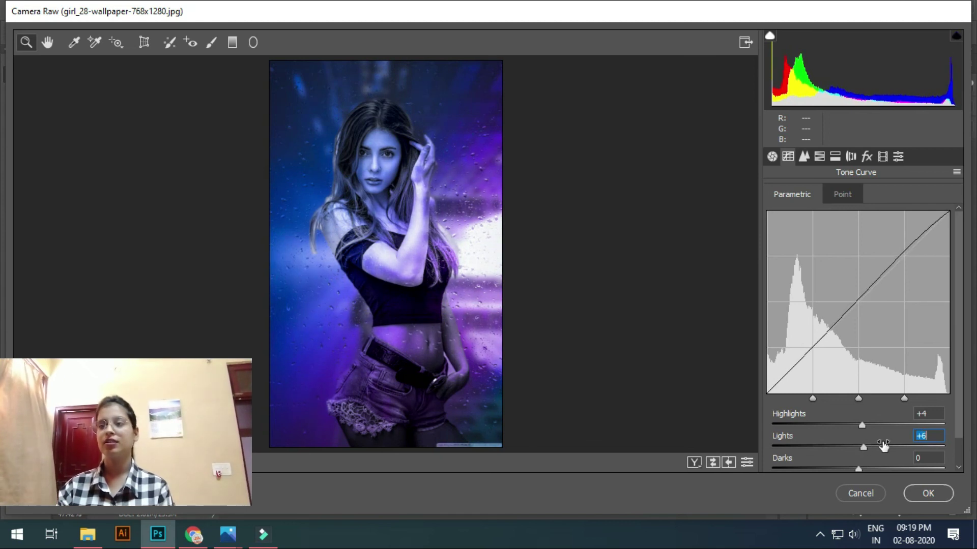
drag(955, 359, 961, 411)
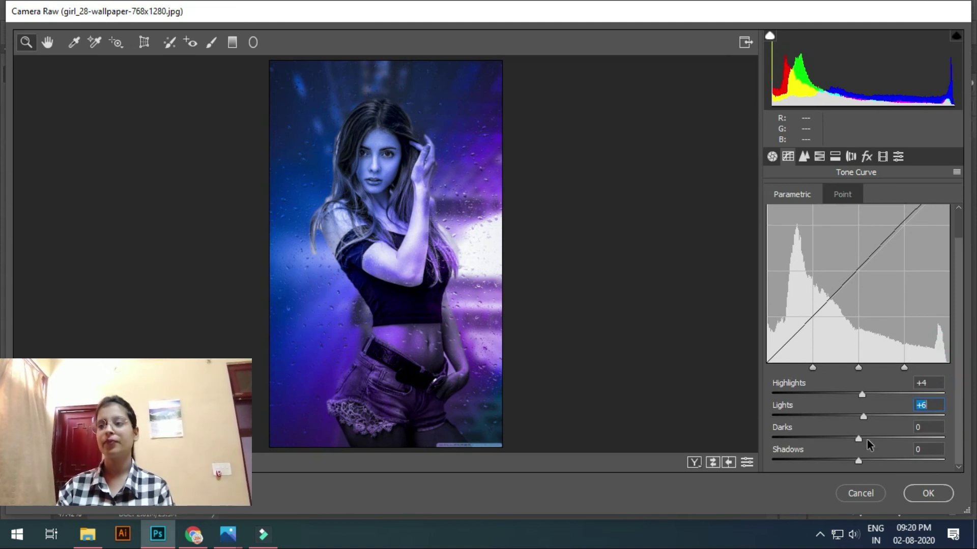
drag(859, 441, 853, 461)
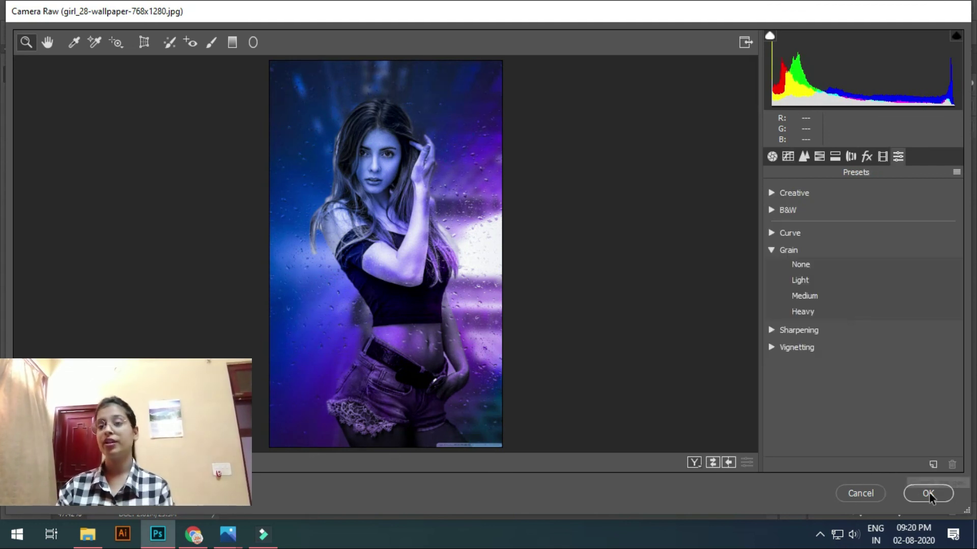
click(928, 494)
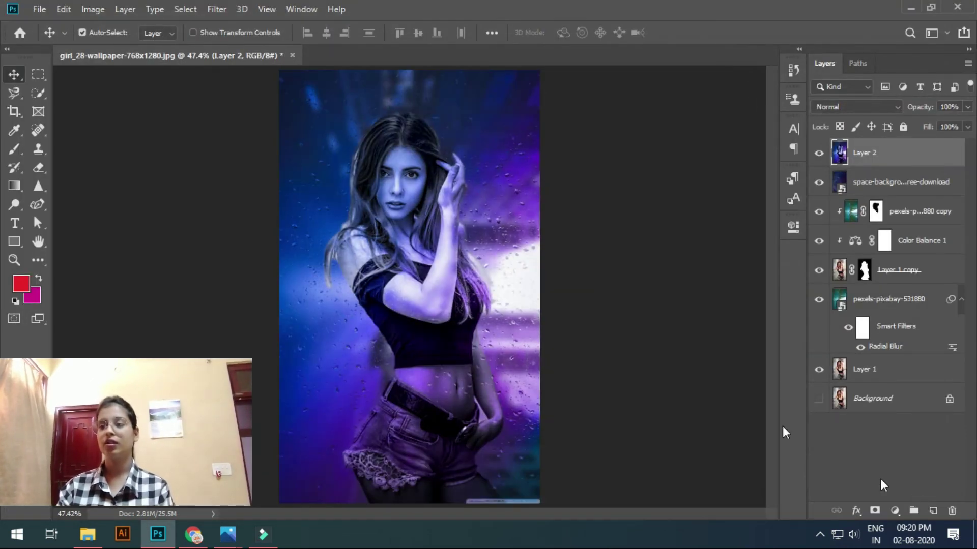
Step: Compare the composition with and without the graded Layer 2, leaving the layer shown and deselected
click(15, 73)
click(127, 115)
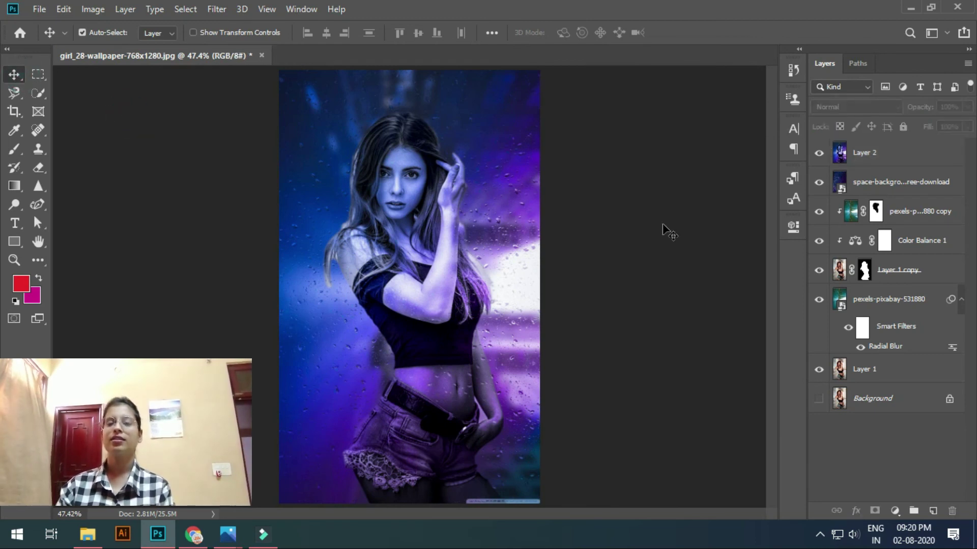
click(520, 275)
click(819, 154)
click(819, 153)
click(819, 153)
click(819, 153)
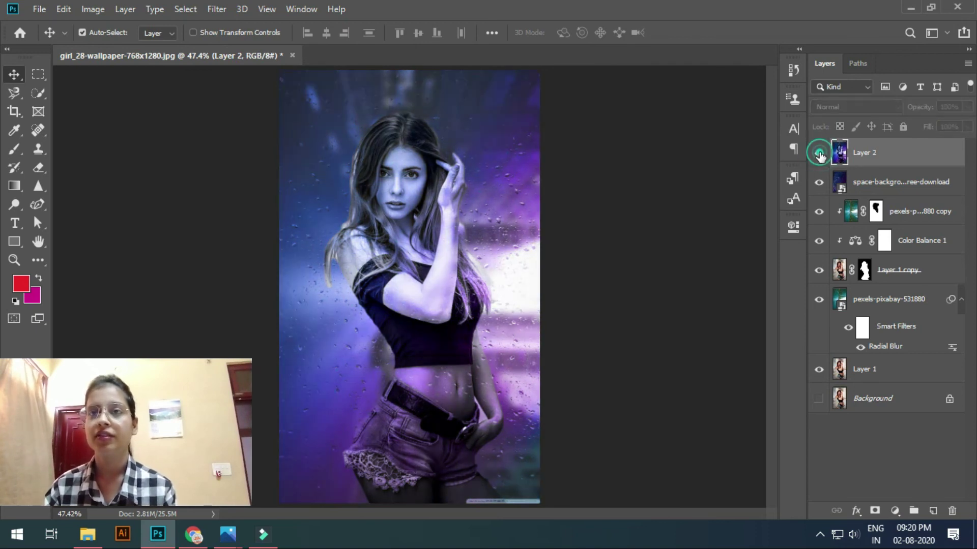
click(654, 224)
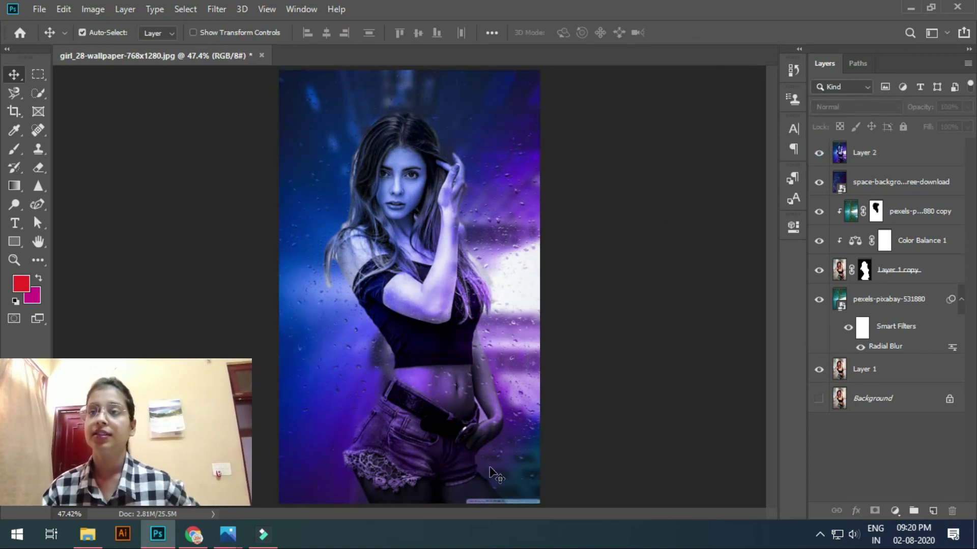
Step: Crop a thin strip off the image's bottom edge to remove the website watermark
key(ctrl+1)
drag(512, 459, 469, 172)
drag(519, 327, 500, 229)
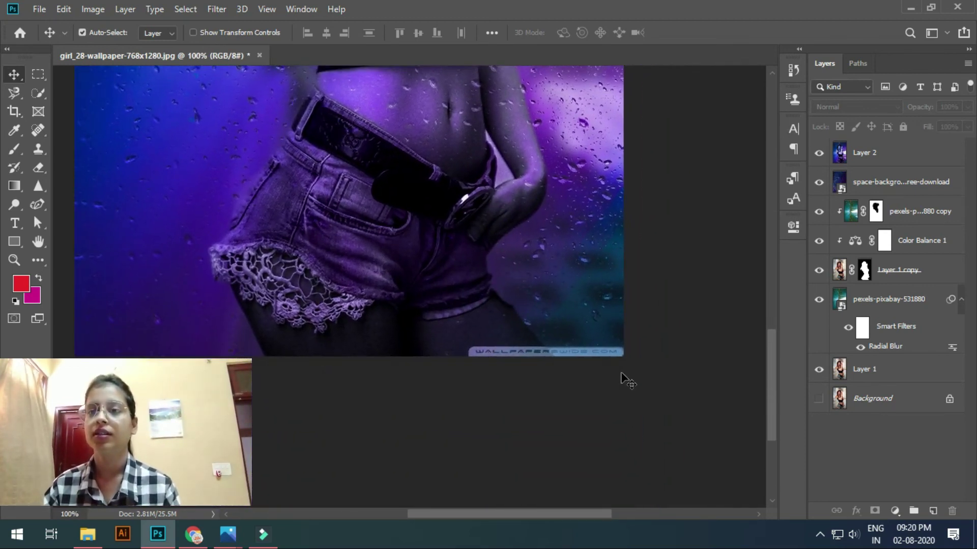
key(ctrl+0)
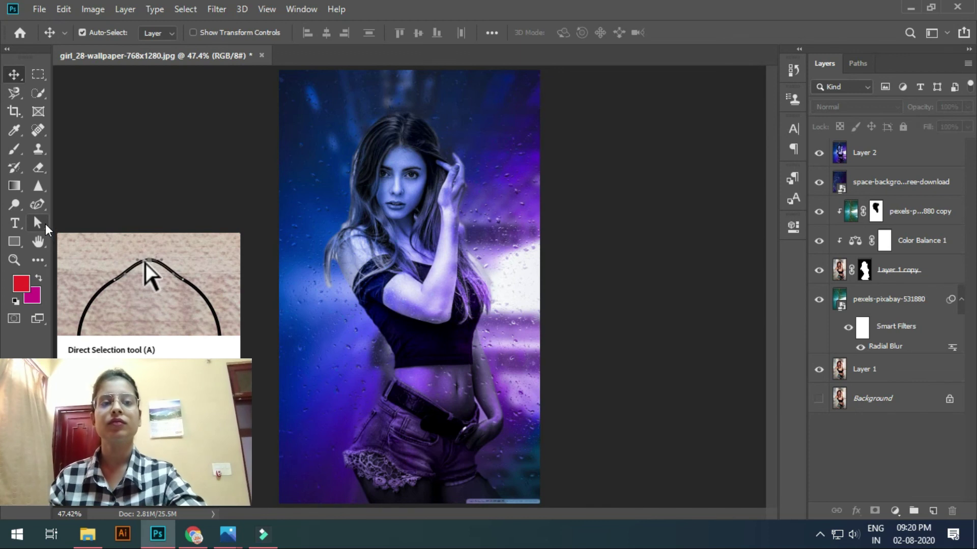
key(c)
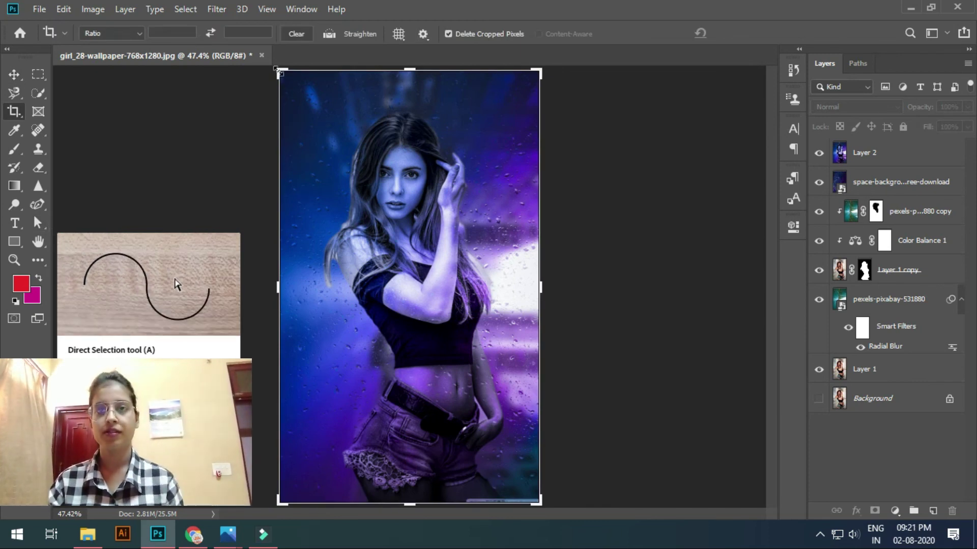
drag(410, 504, 415, 499)
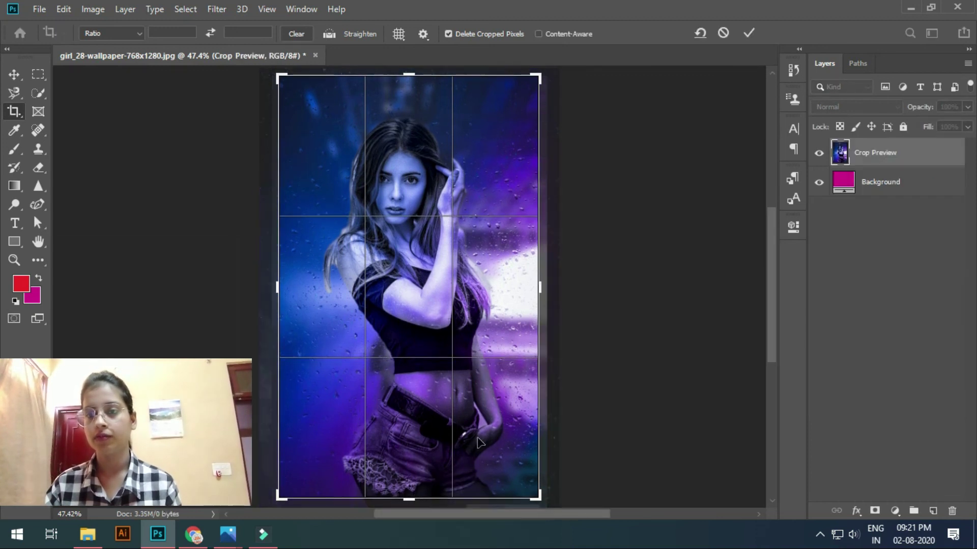
key(Return)
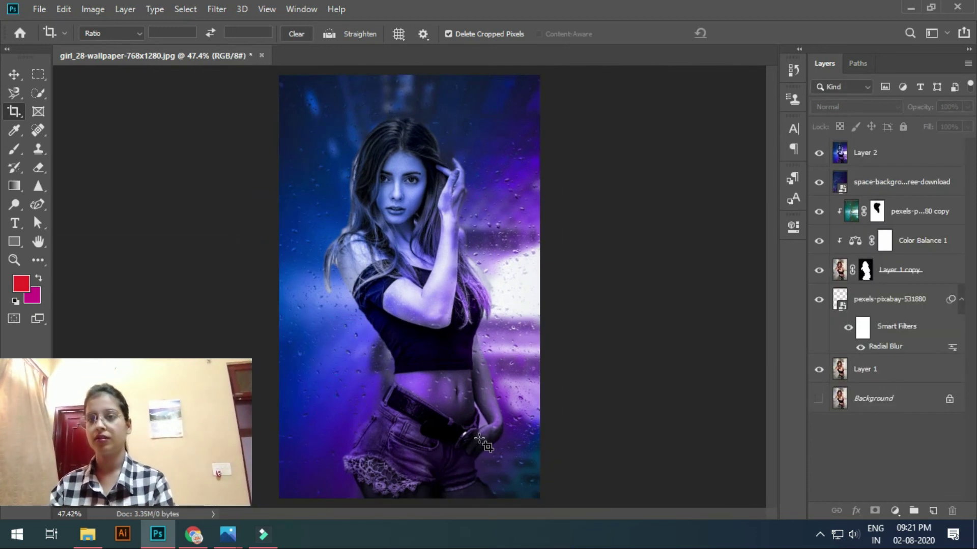